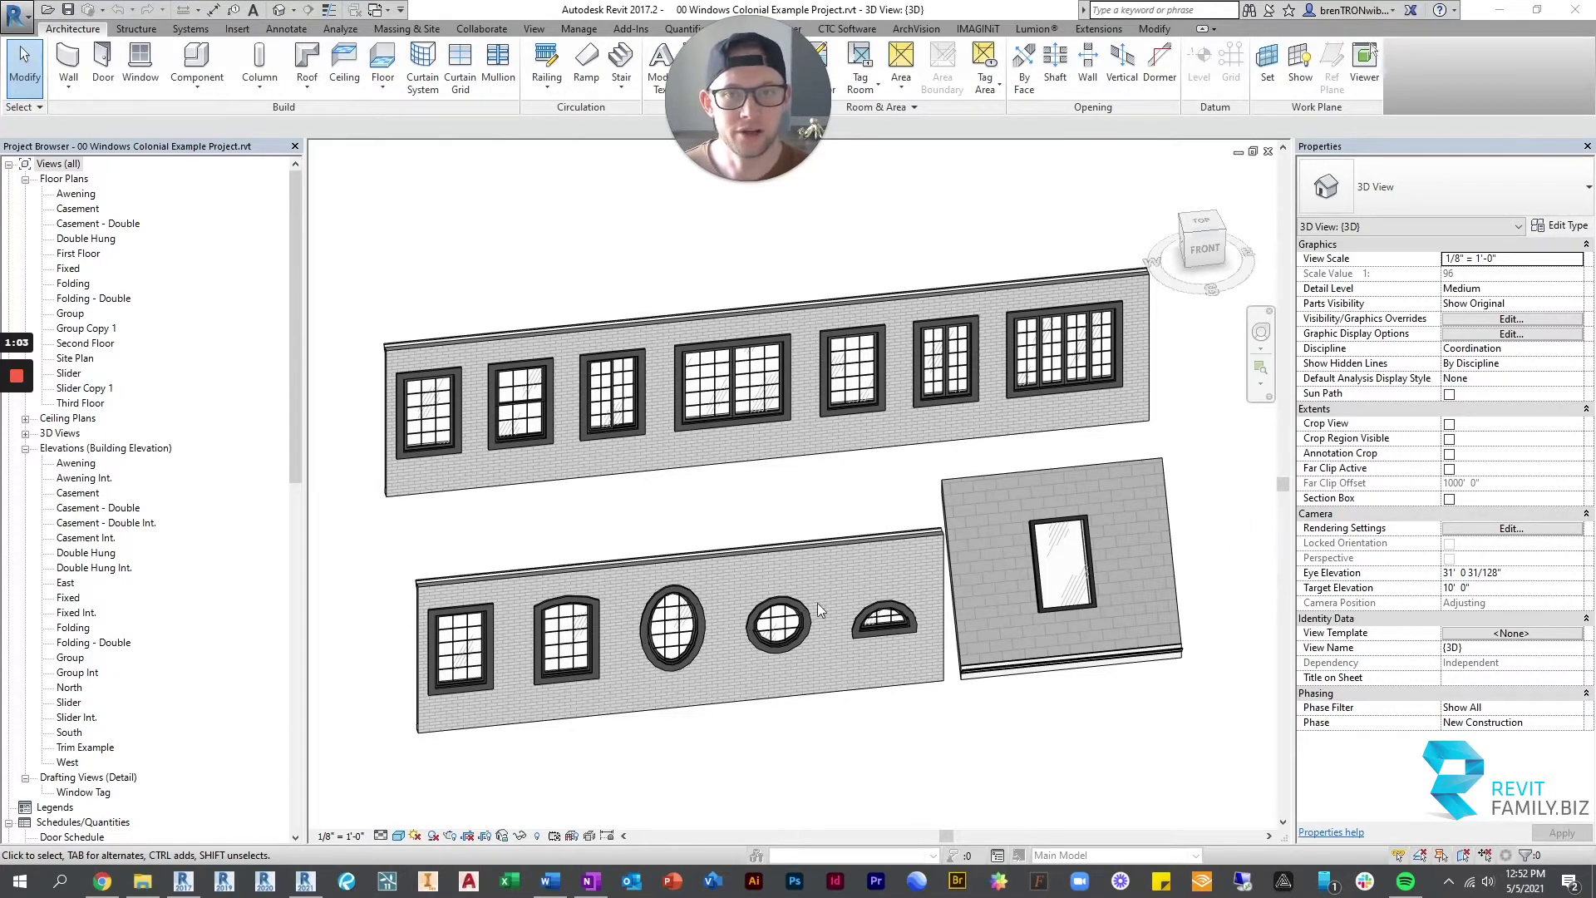
- Inspect the Colonial example project's window walls from both the exterior and interior sides in 3D
middle_click_drag(648, 571, 662, 463, "shift")
left_click(988, 338)
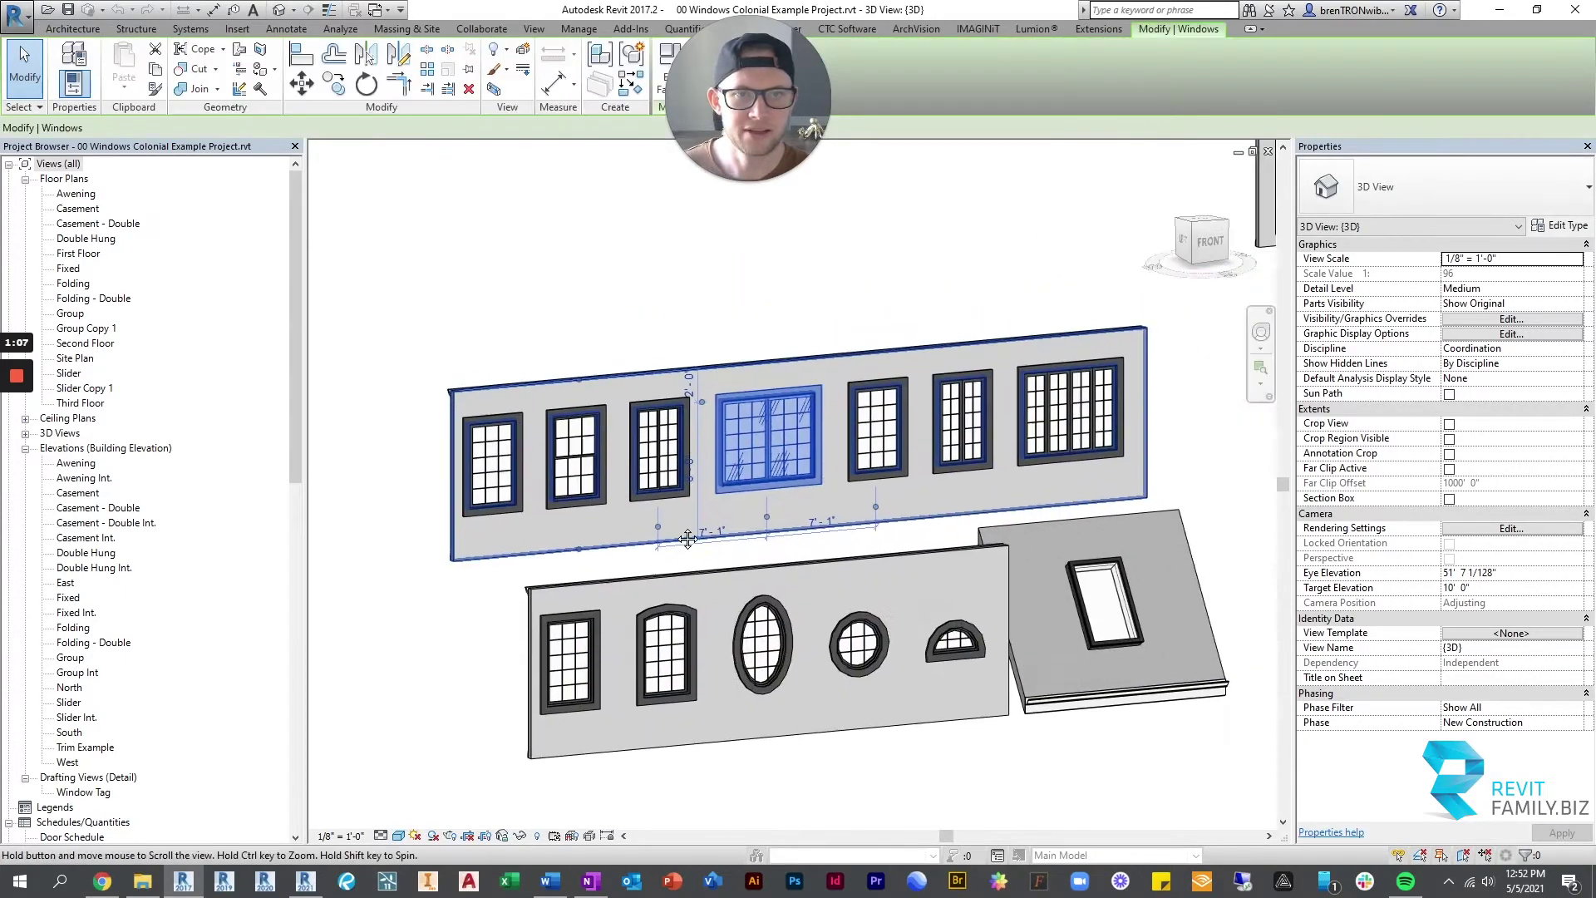
middle_click_drag(988, 338, 905, 402, "shift")
left_click(827, 303)
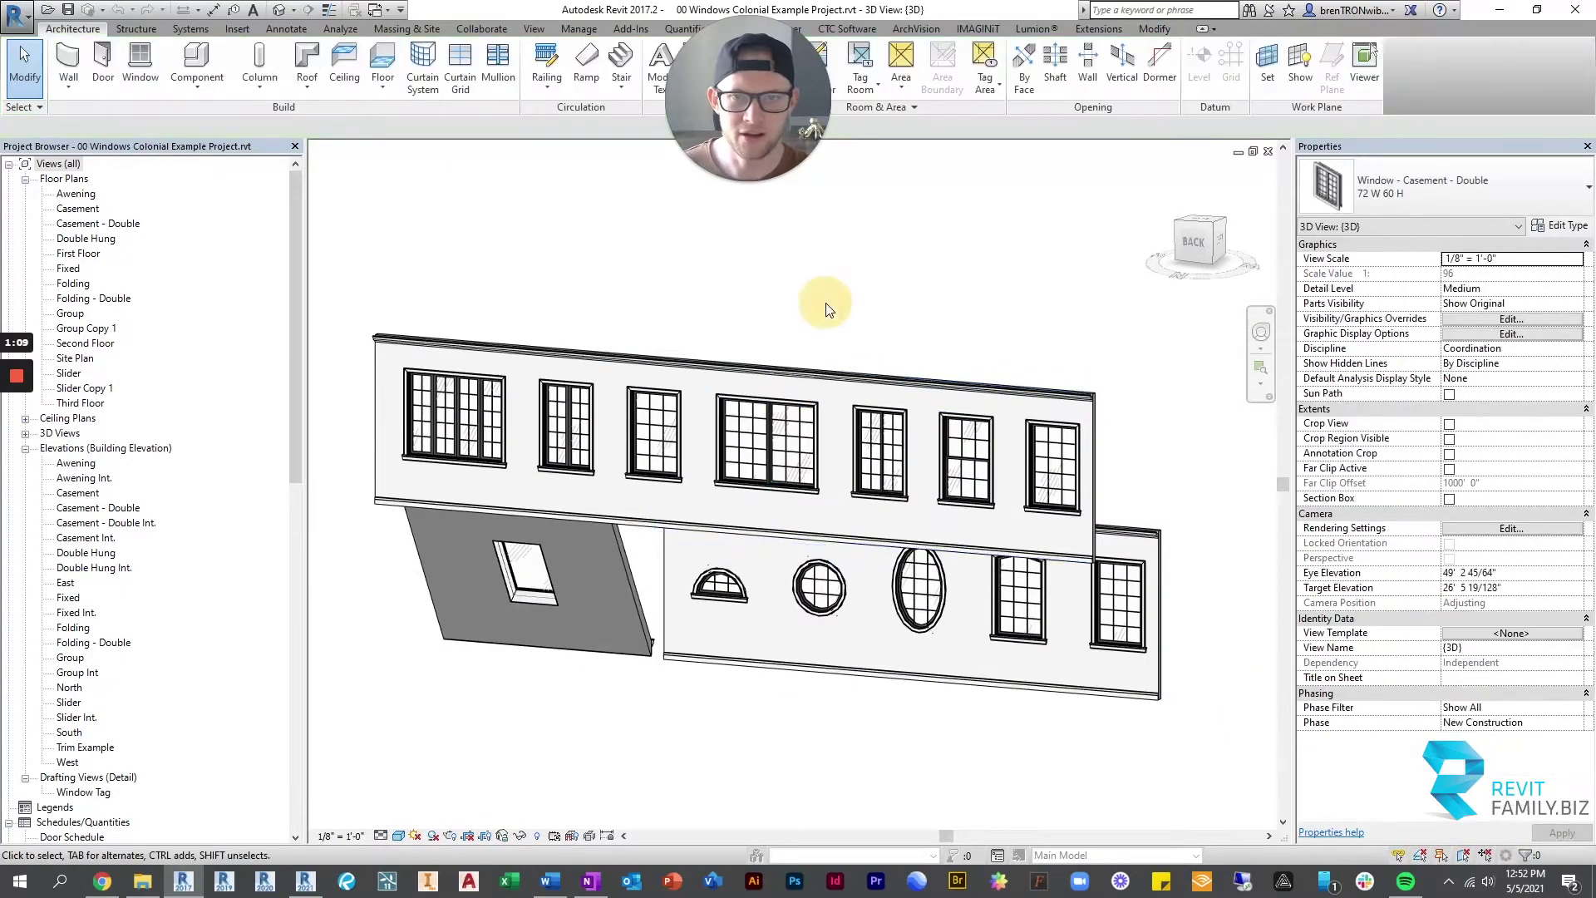
middle_click_drag(848, 321, 381, 405, "shift")
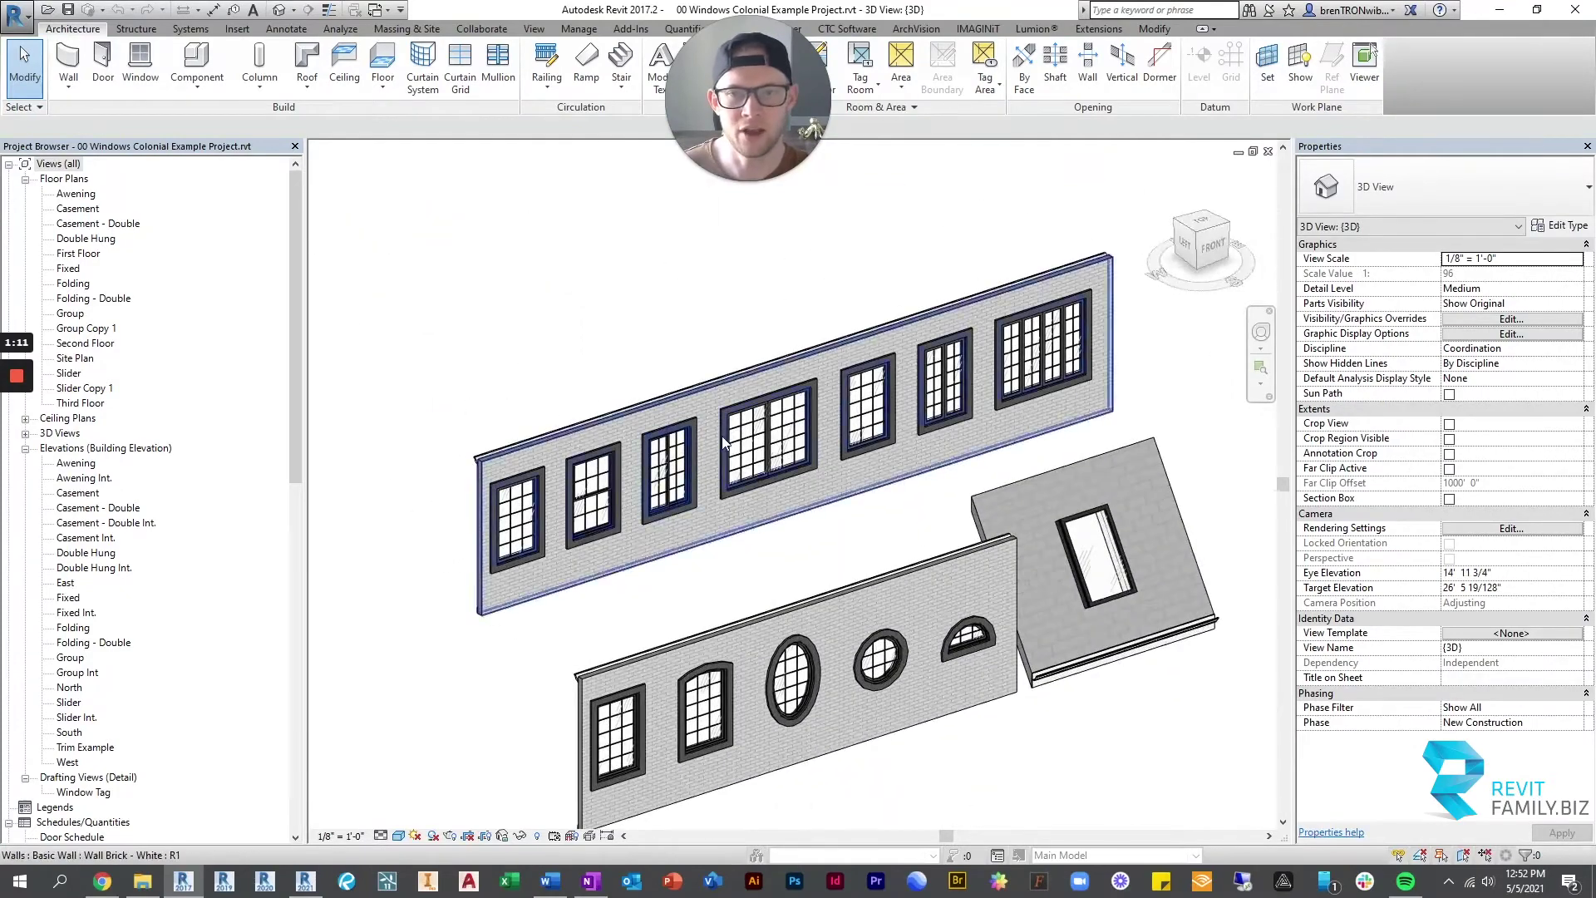
middle_click_drag(769, 436, 888, 348, "shift")
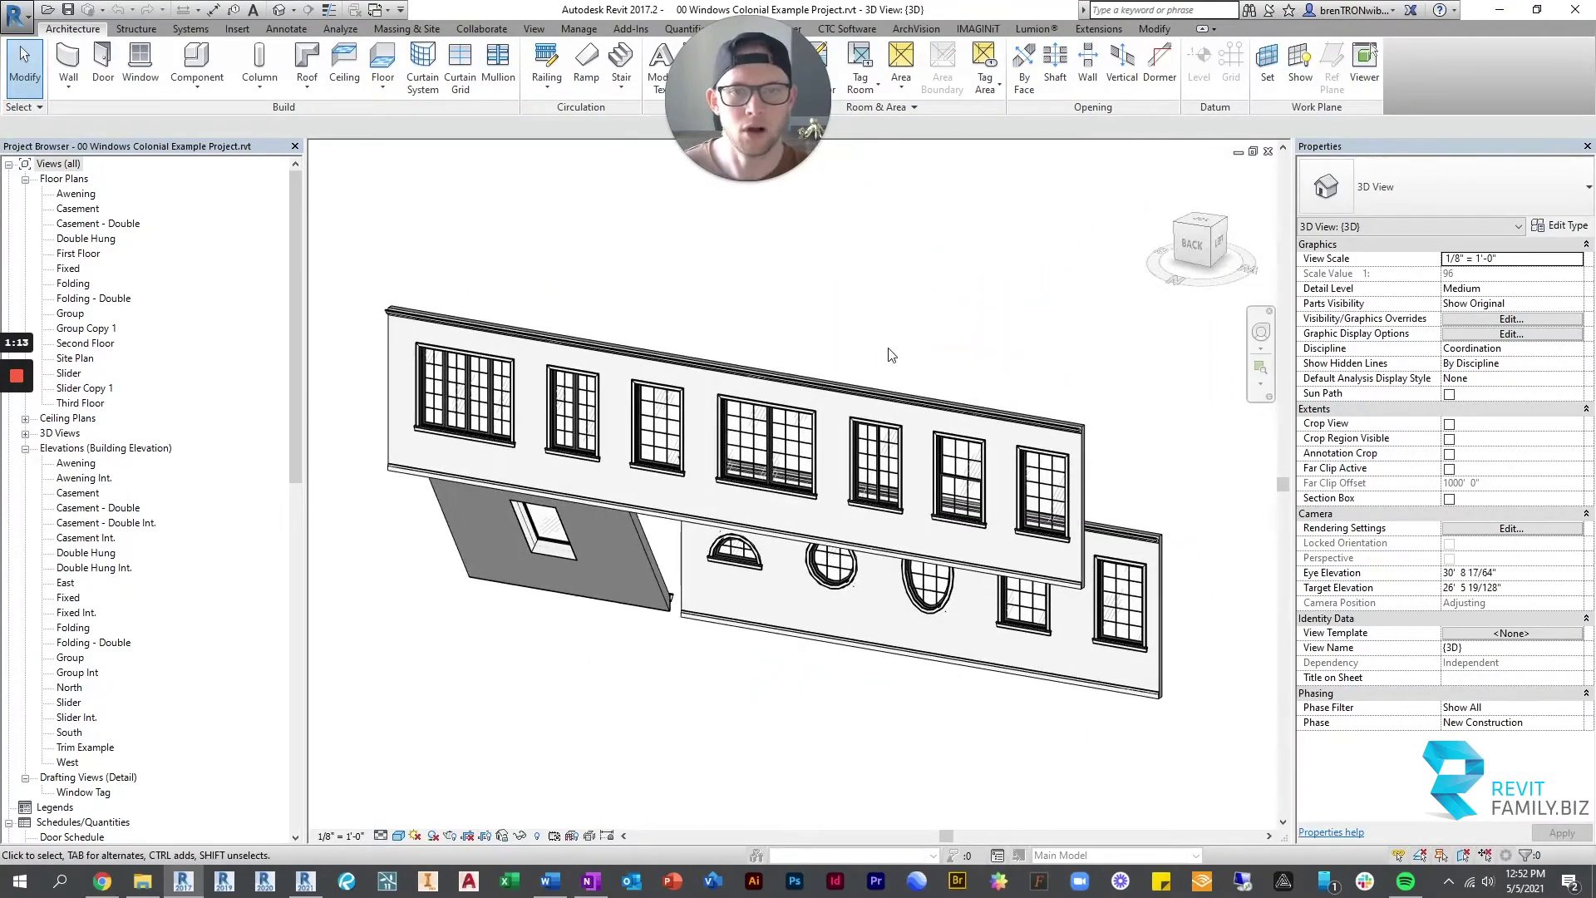
scroll(710, 434, "up", 3)
scroll(827, 456, "down", 3)
middle_click_drag(826, 455, 489, 459, "shift")
- Switch to the Prairie example project and inspect its windows from the exterior and interior sides
key("ctrl+Tab")
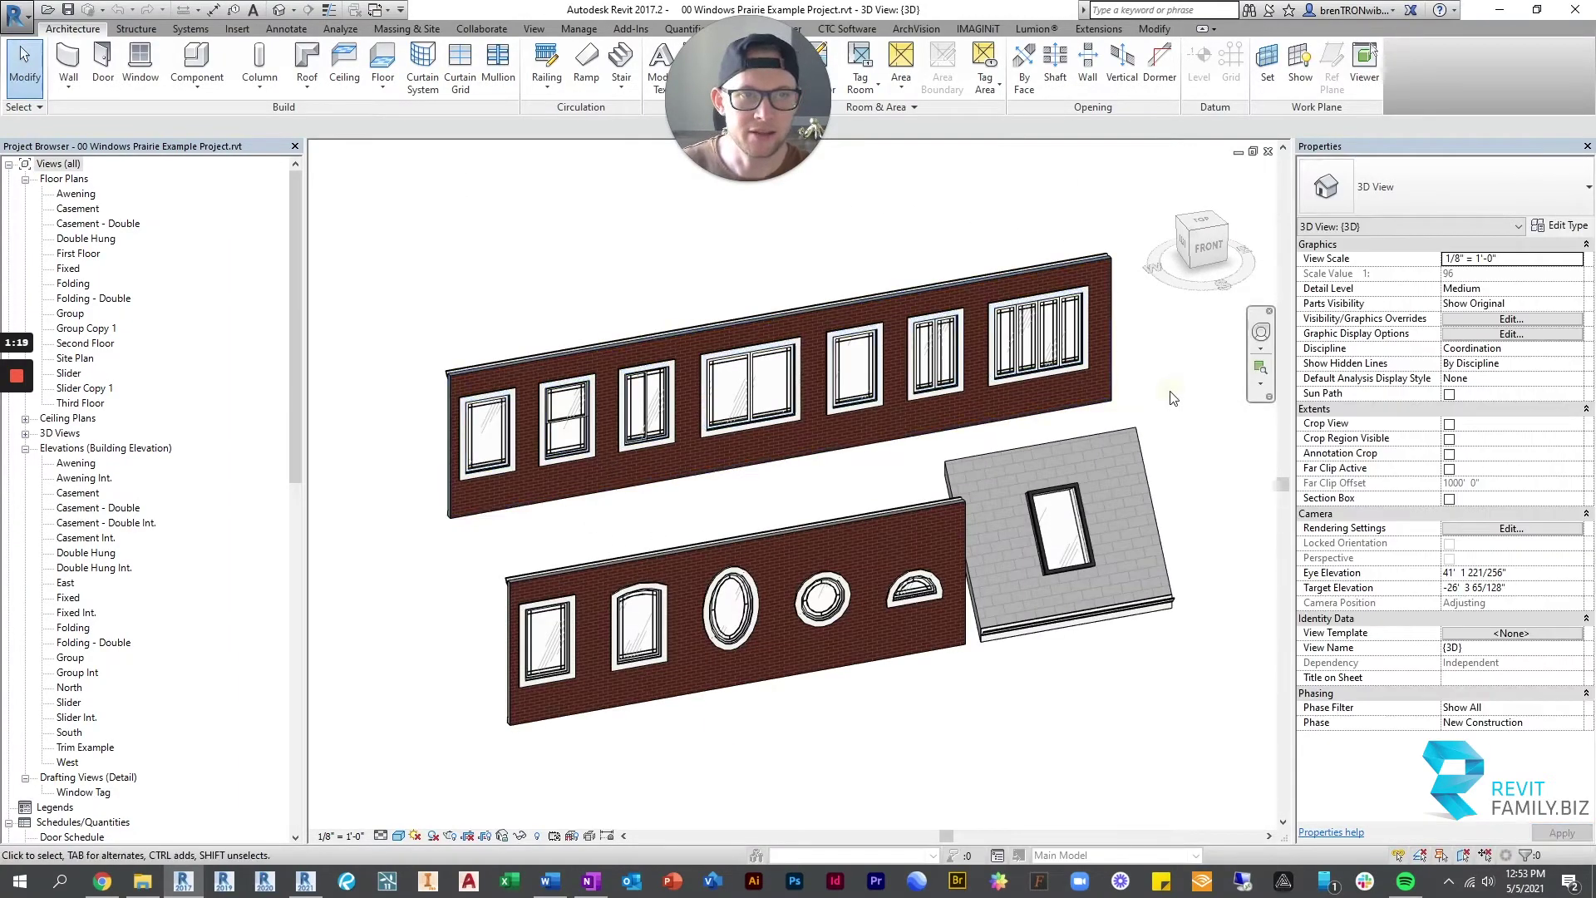
scroll(494, 265, "up", 4)
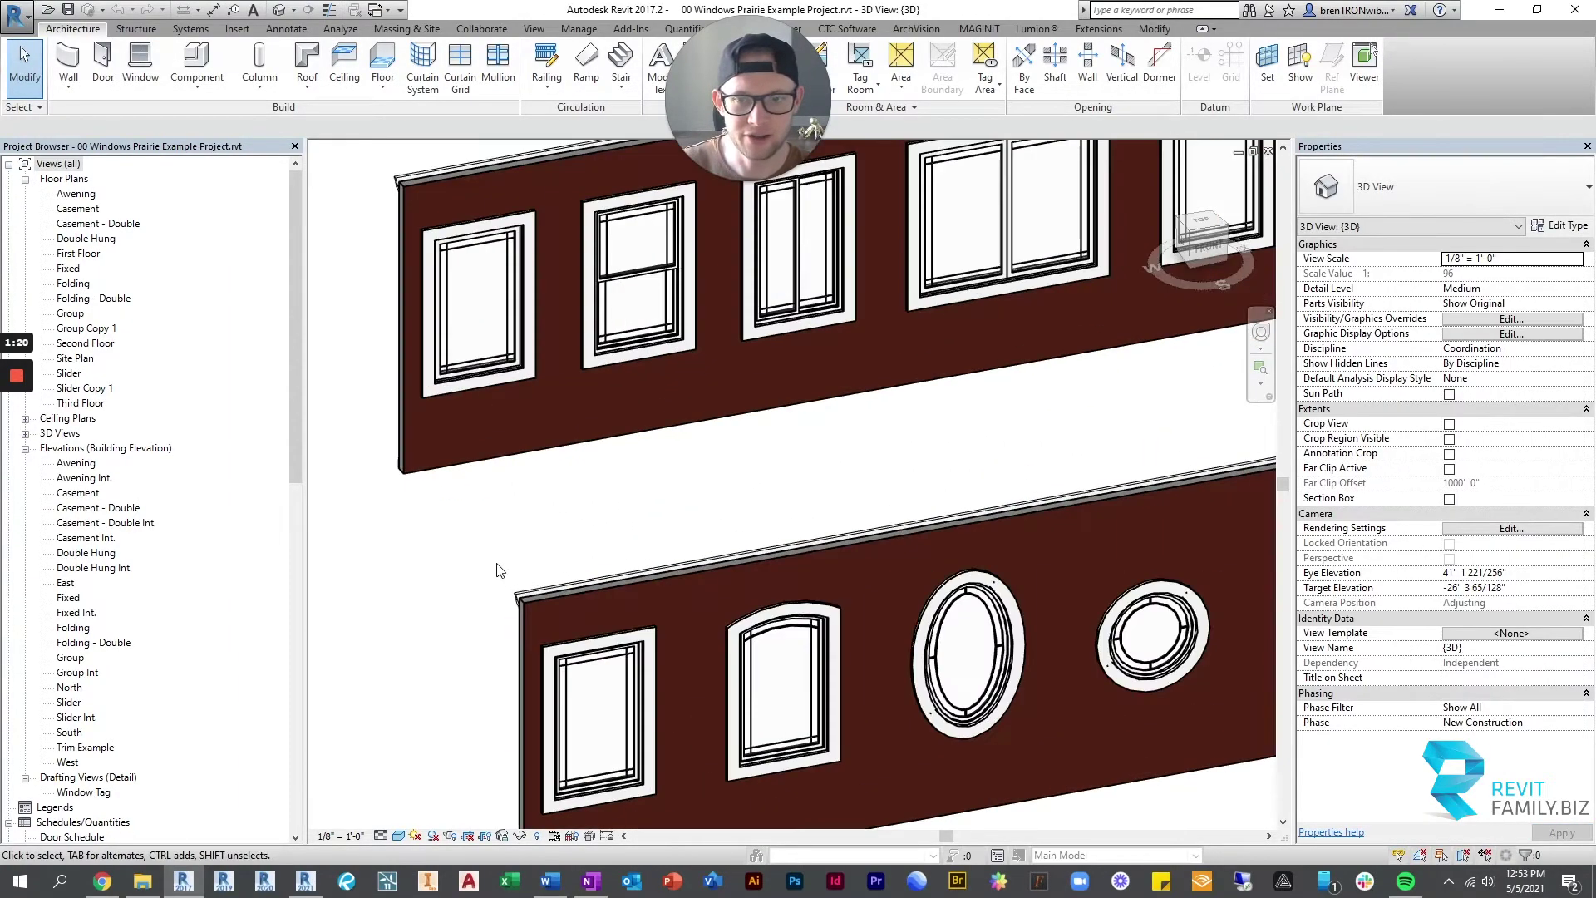
scroll(497, 274, "down", 4)
left_click(515, 325)
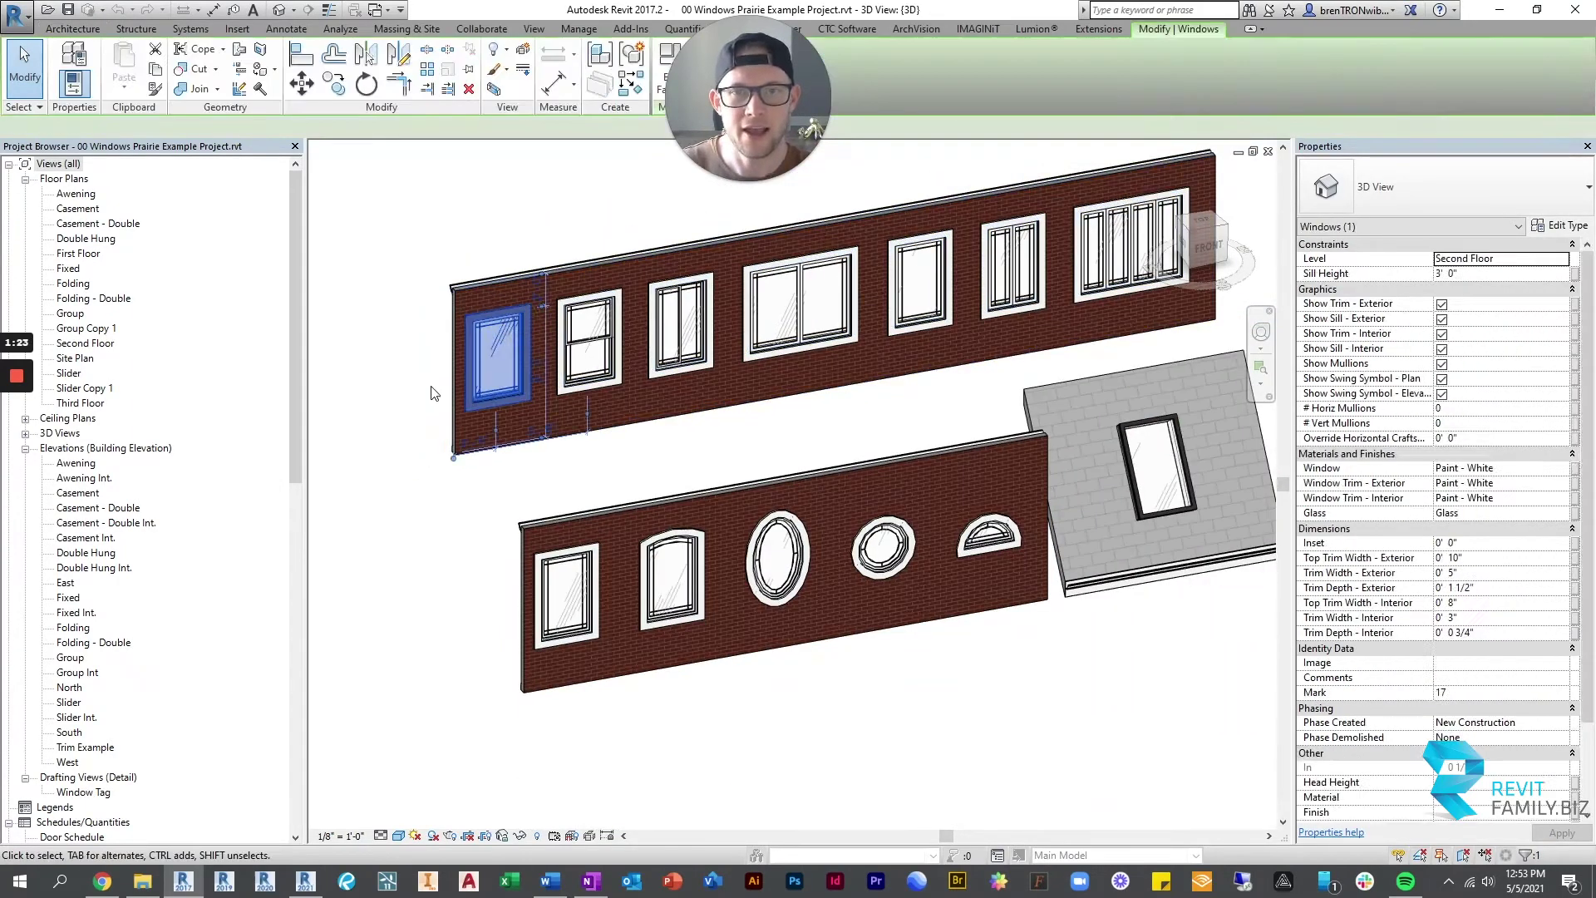
middle_click_drag(515, 326, 722, 339, "shift")
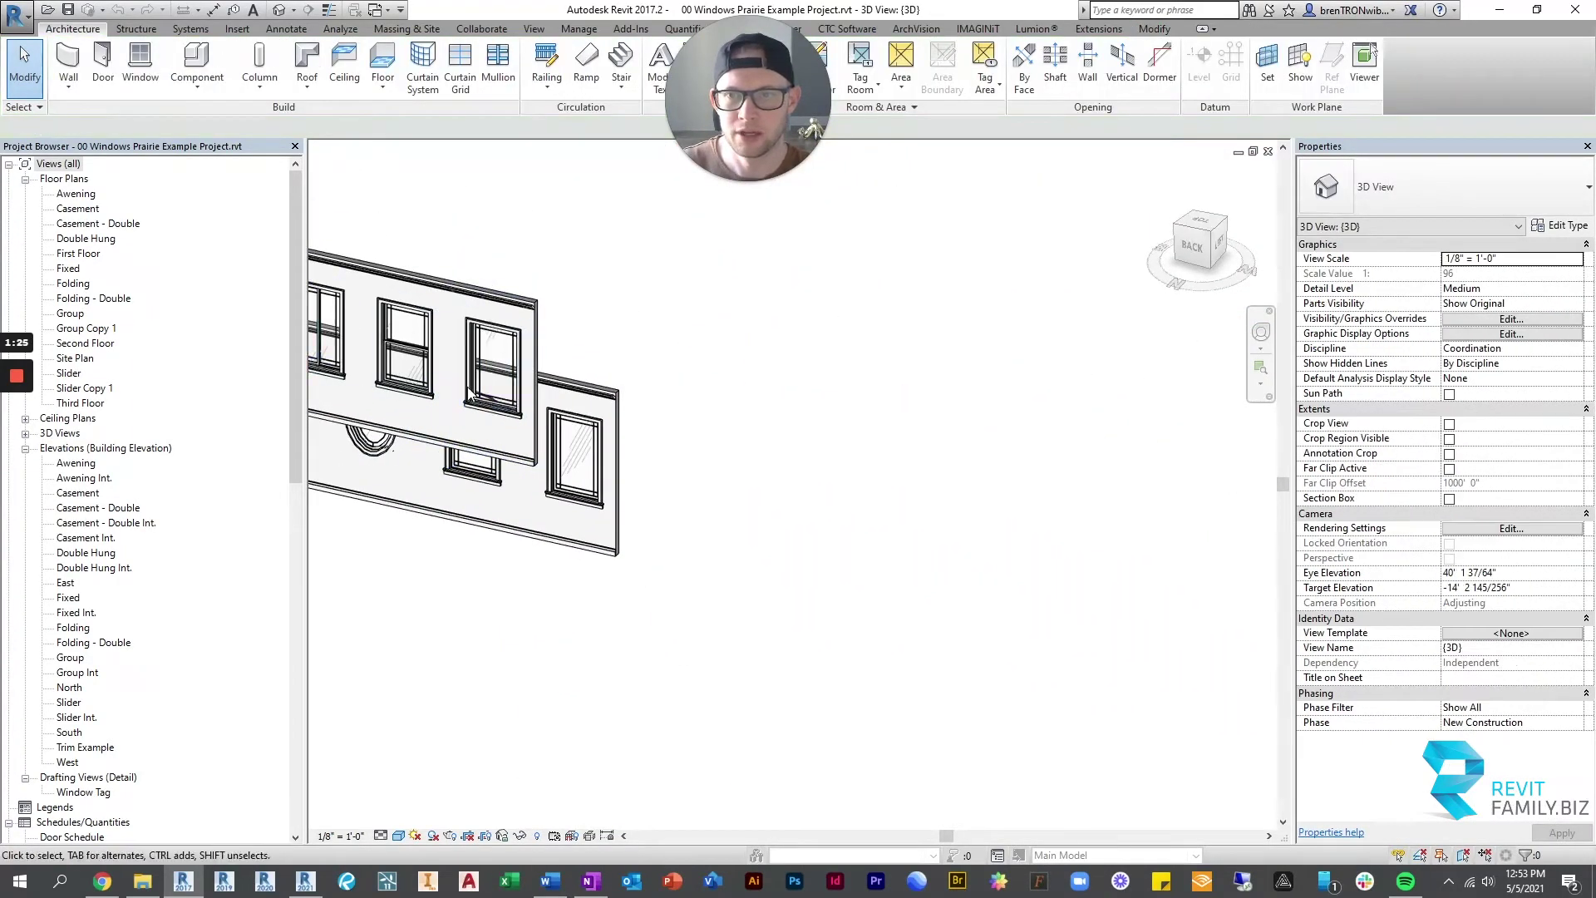
scroll(472, 390, "up", 2)
scroll(555, 377, "down", 2)
middle_click_drag(769, 410, 320, 425, "shift")
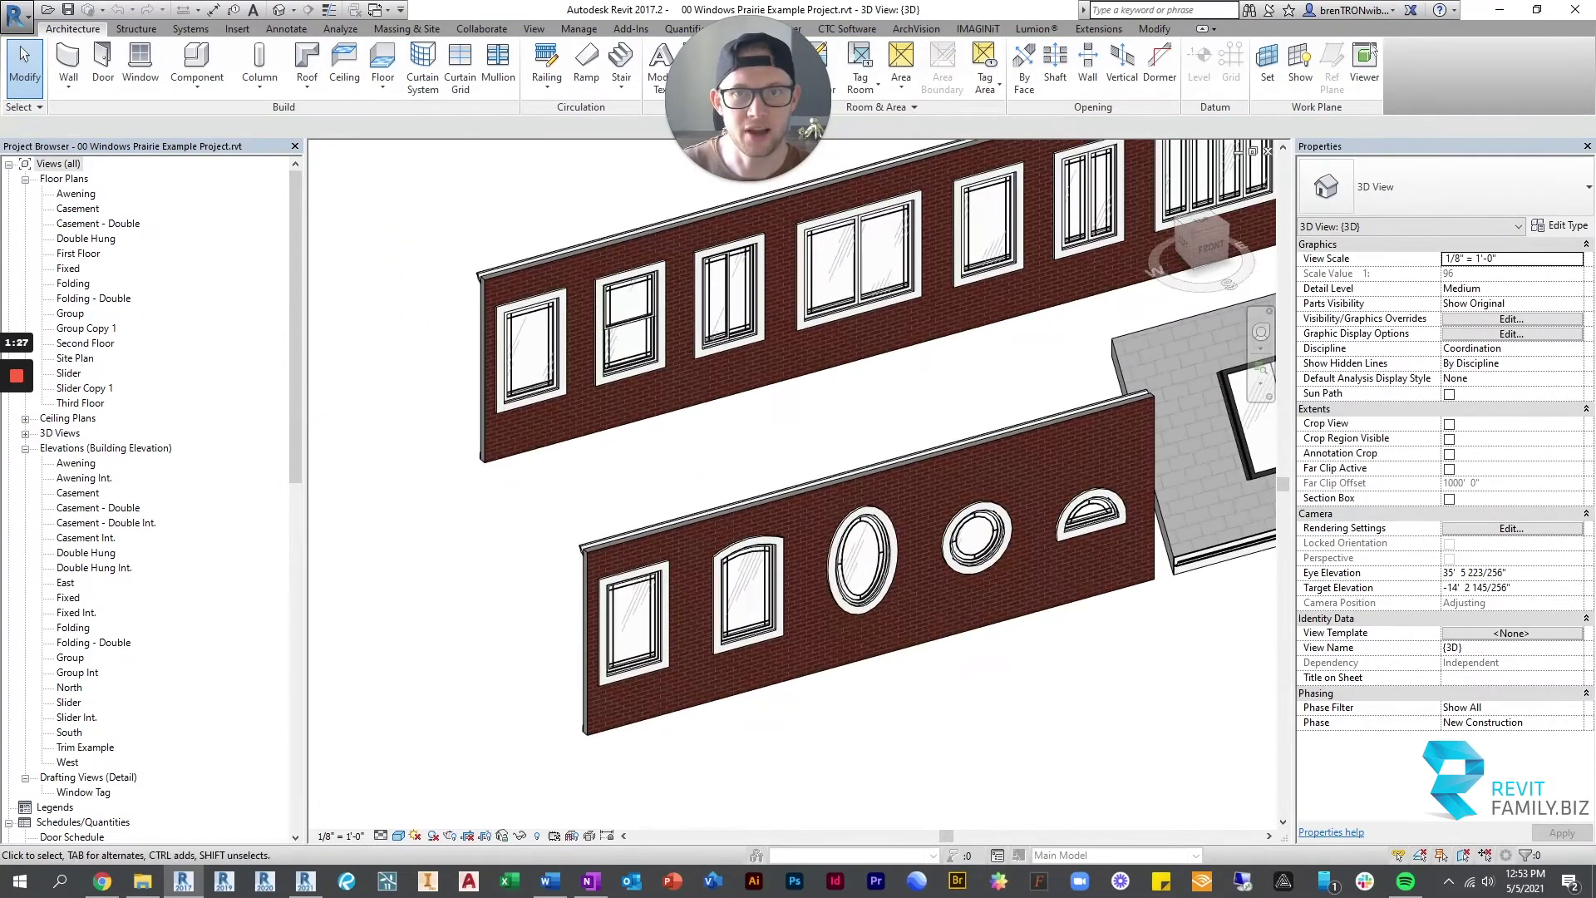
- Switch to the Craftsman example project and inspect its window trim and grilles from the exterior and interior sides
key("ctrl+Tab")
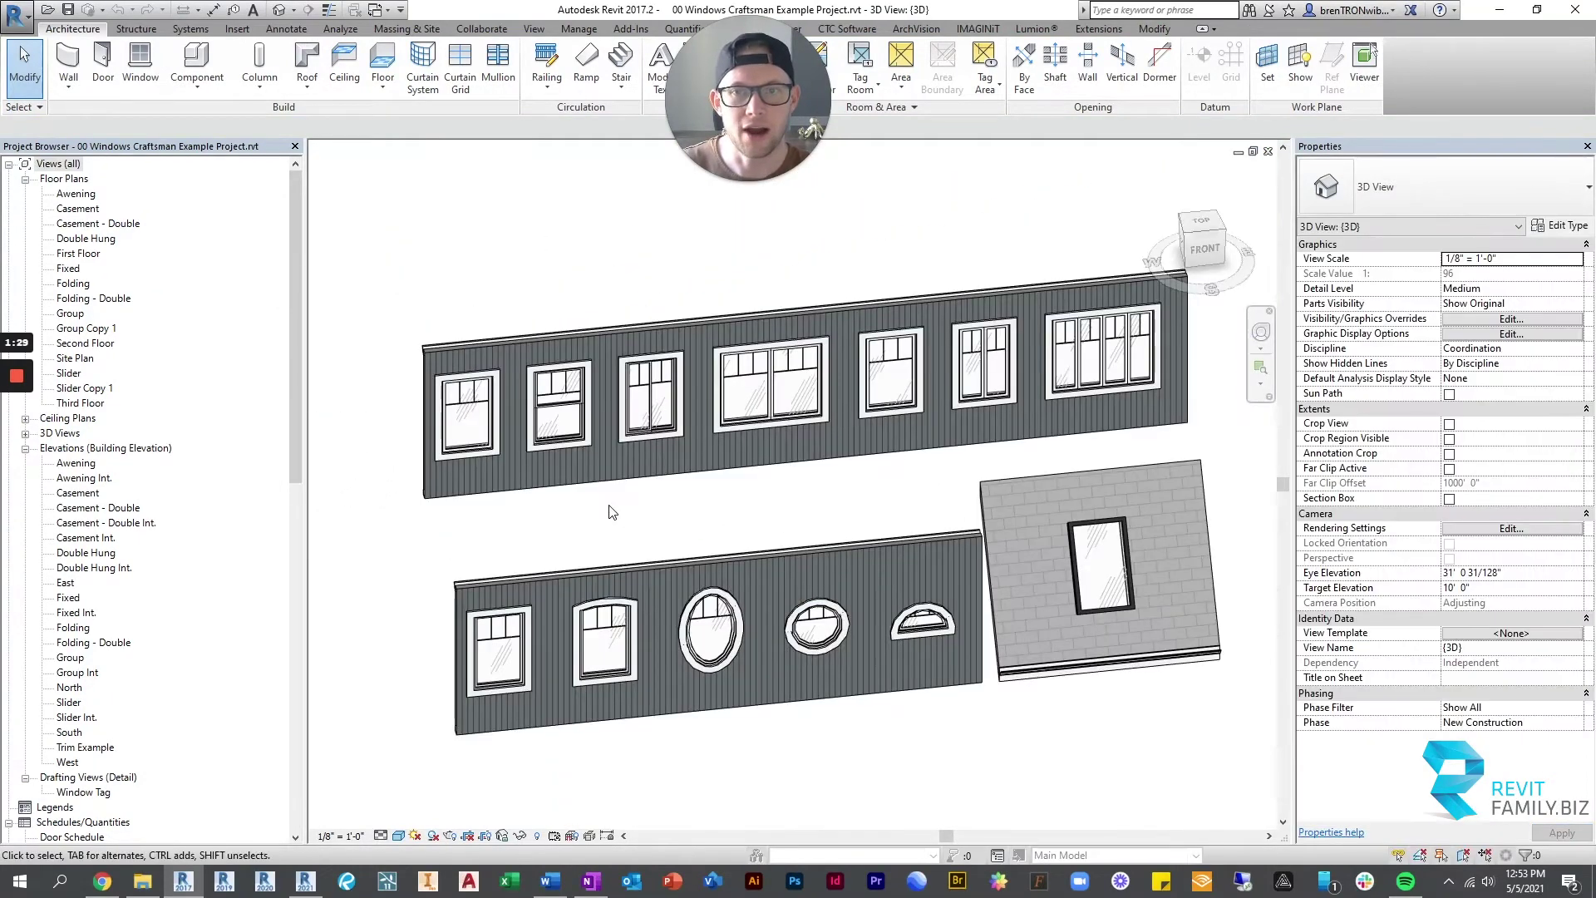
left_click(454, 384)
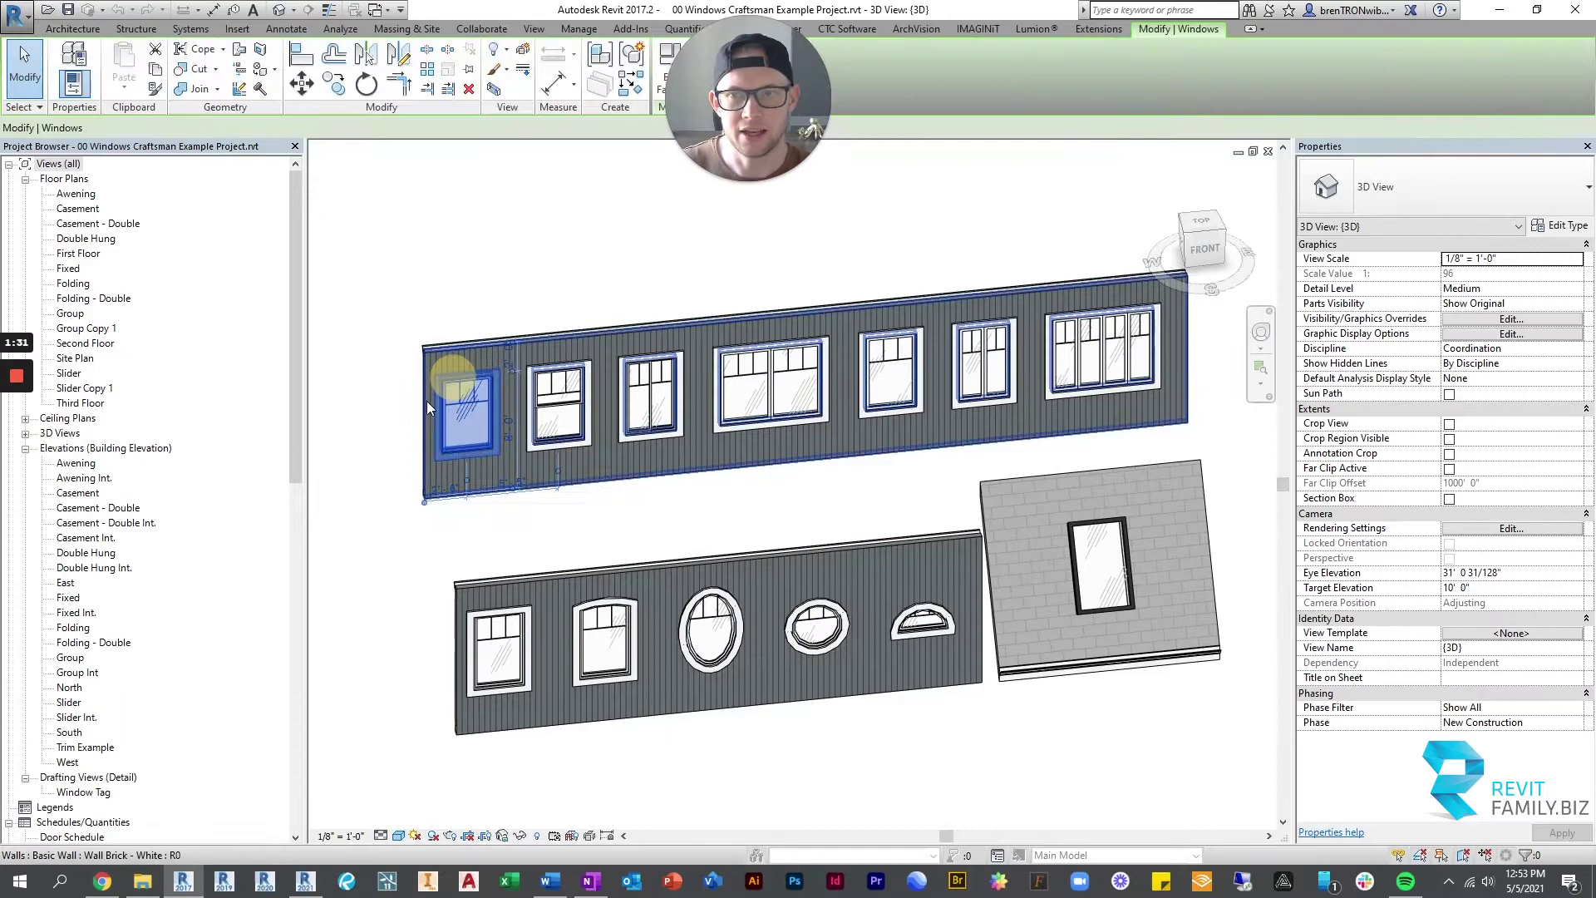
middle_click_drag(454, 384, 954, 366, "shift")
left_click(1080, 476)
scroll(790, 436, "up", 4)
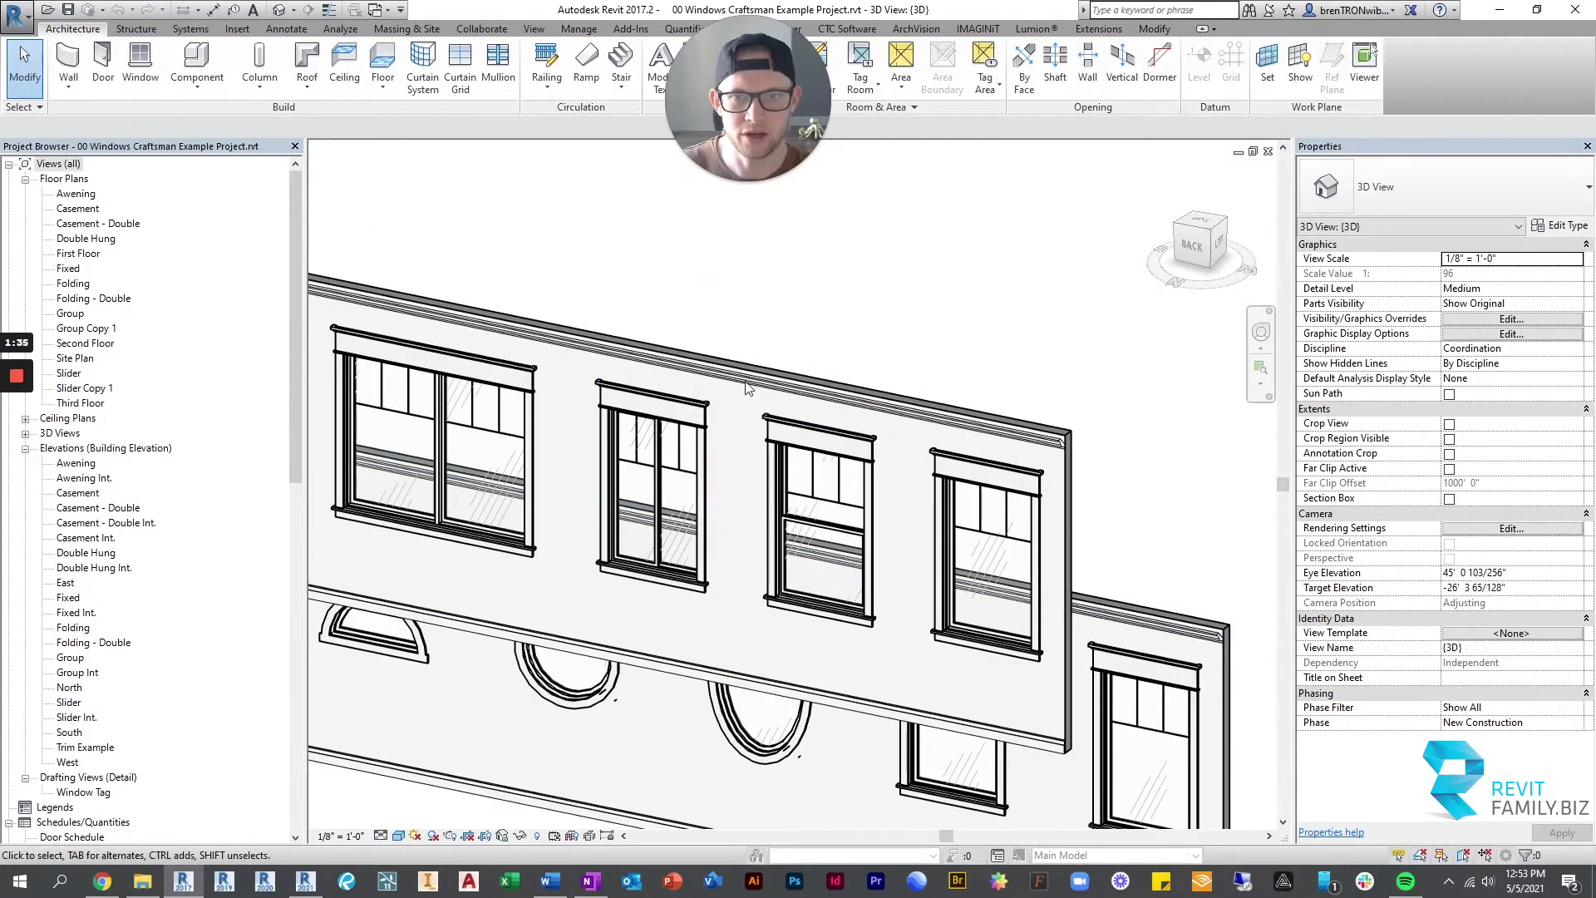
scroll(1009, 360, "down", 6)
mouse_move(1025, 376)
middle_mouse_down("shift")
mouse_move(887, 403)
mouse_move(586, 417)
middle_mouse_up("shift")
middle_click_drag(1189, 389, 655, 438)
scroll(656, 437, "up", 1)
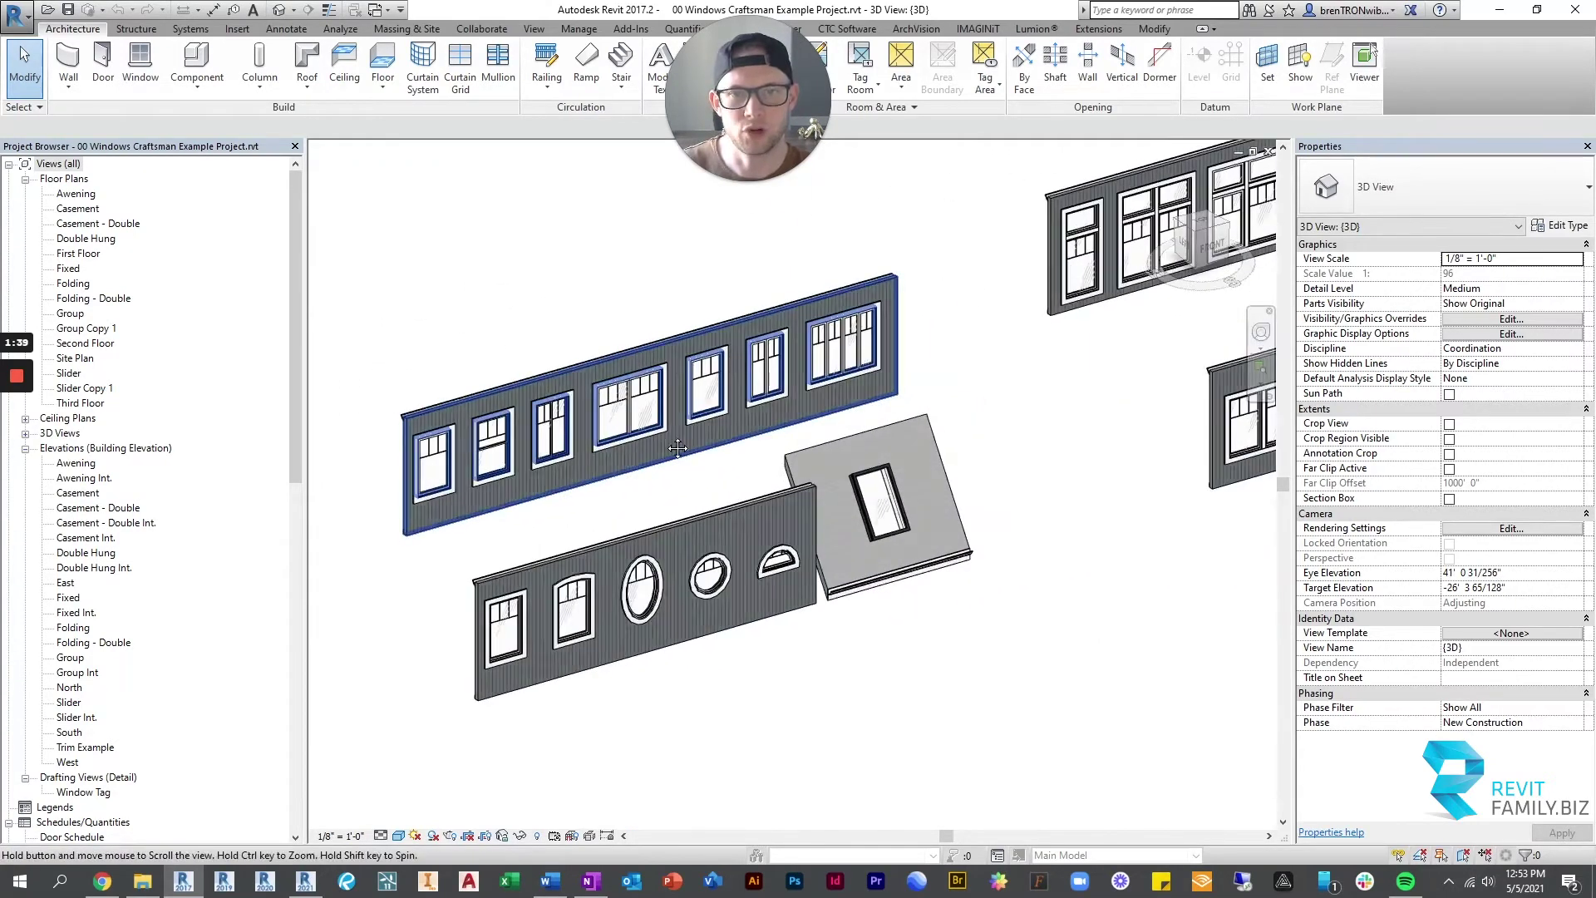
middle_click_drag(842, 429, 881, 457)
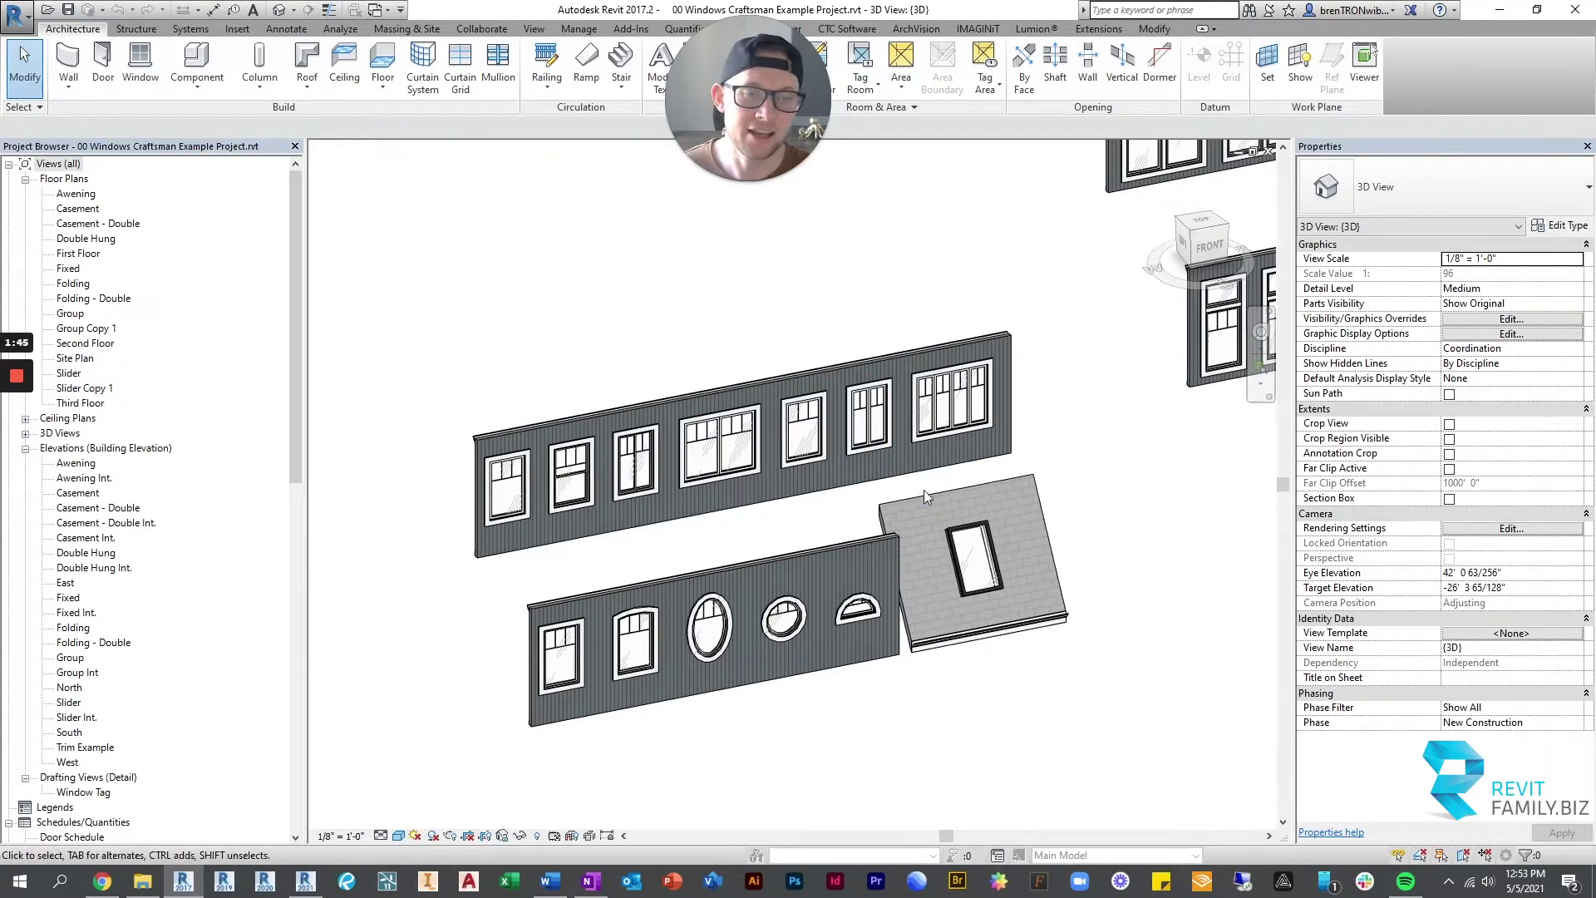
- View the Craftsman operable windows, shaped fixed windows and roof skylight from the front
middle_click_drag(925, 522, 804, 485, "shift")
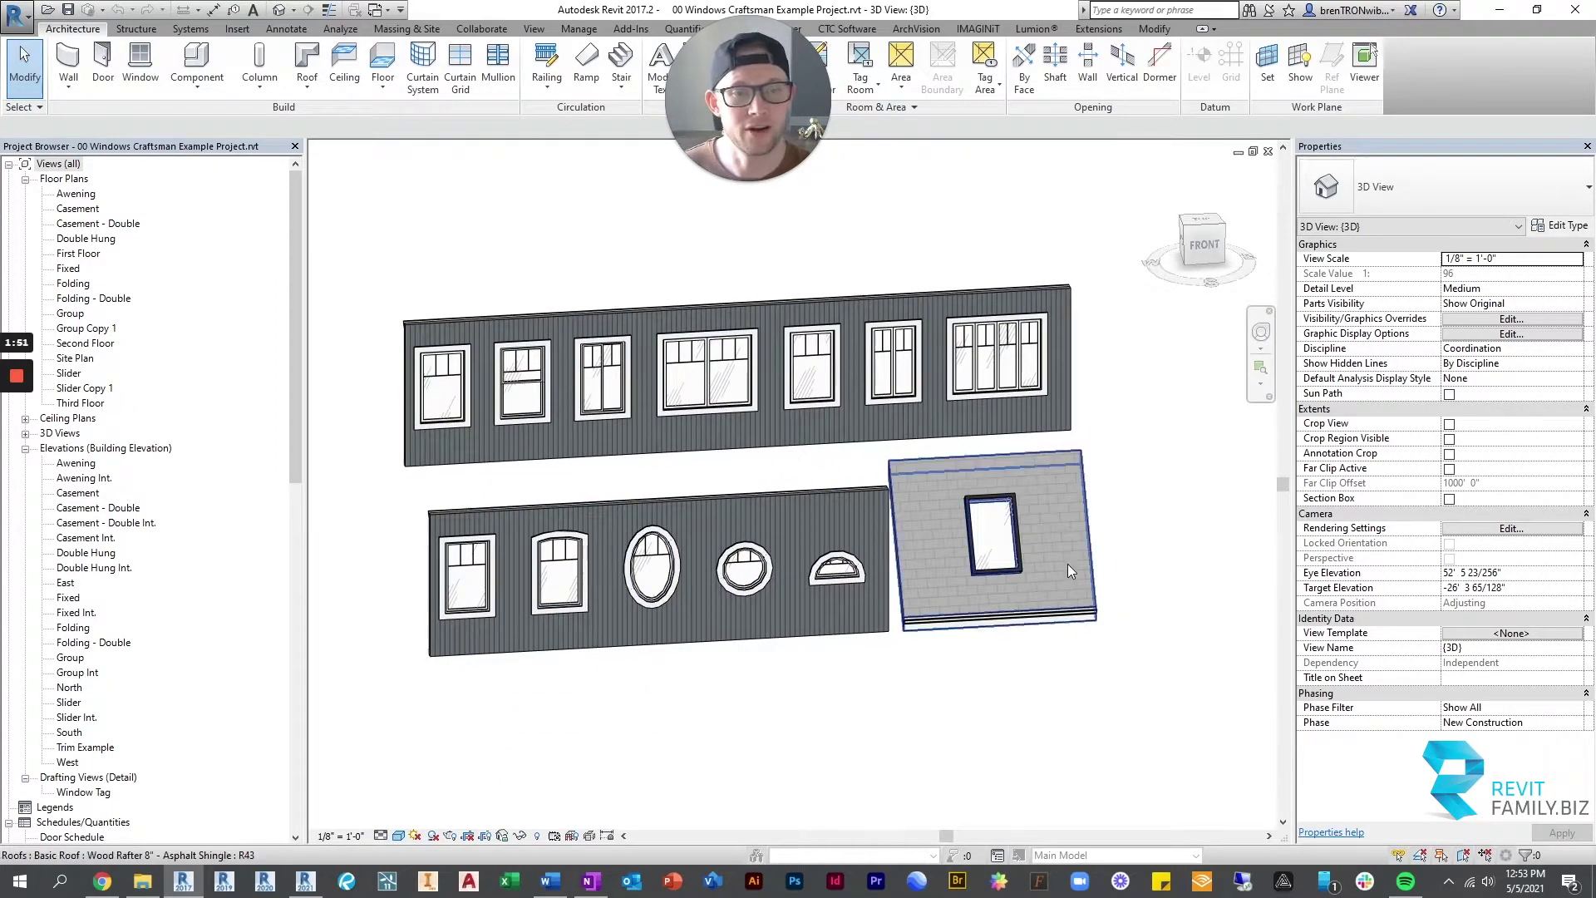
scroll(985, 586, "up", 2)
scroll(887, 582, "down", 2)
middle_click_drag(781, 582, 853, 552)
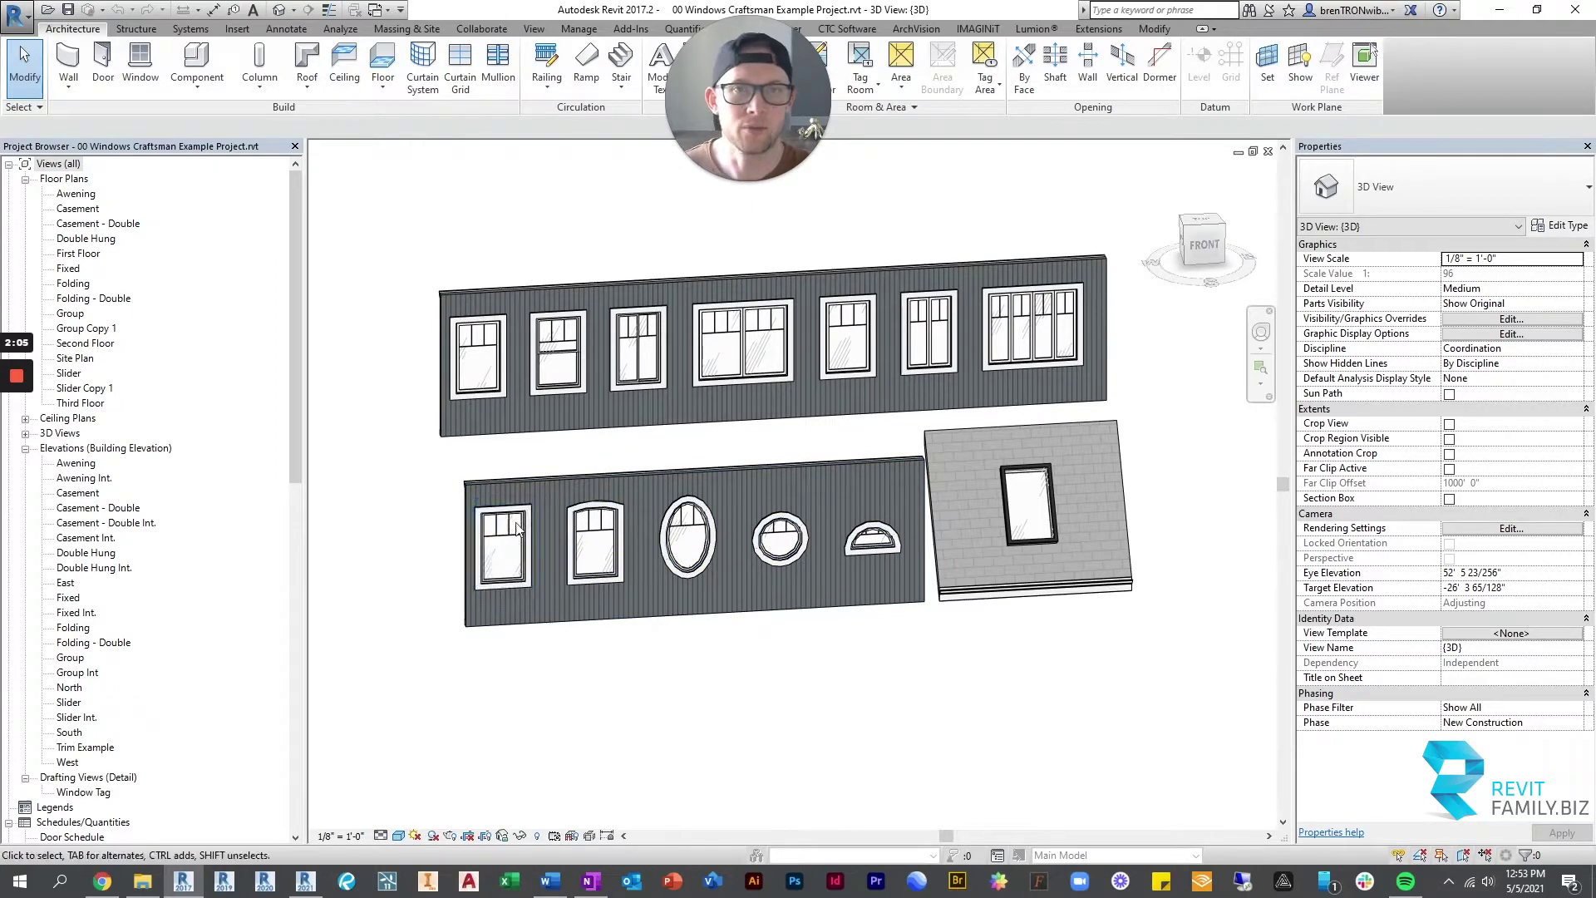
middle_click_drag(649, 507, 650, 608)
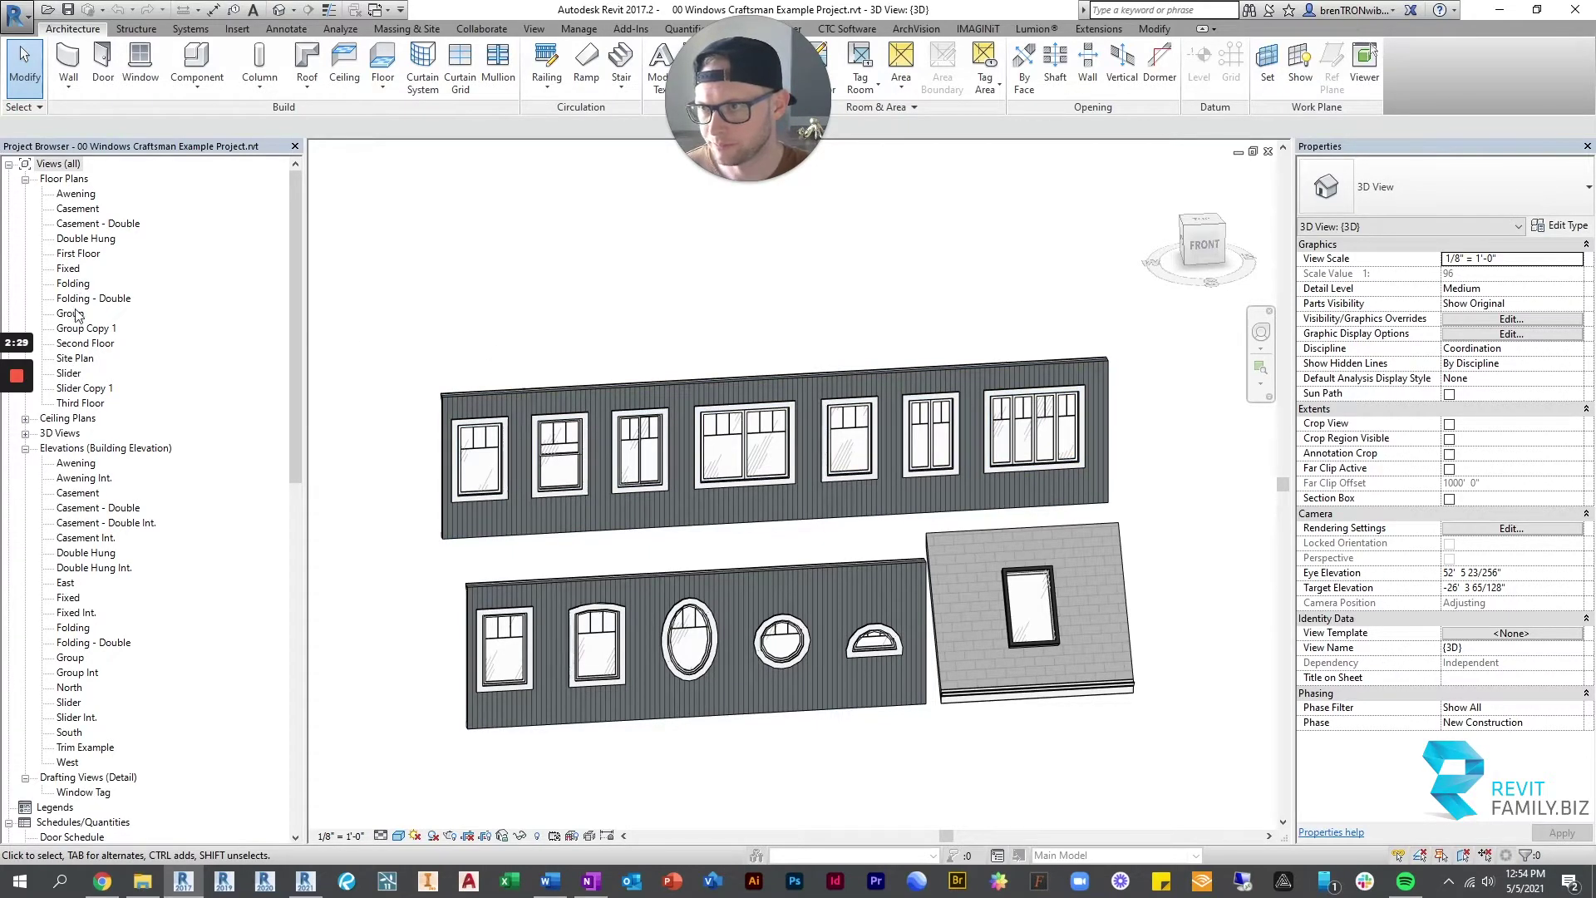
- Open the Second Floor plan and examine how the row of windows is drawn in plan
left_click(75, 344)
double_click(74, 343)
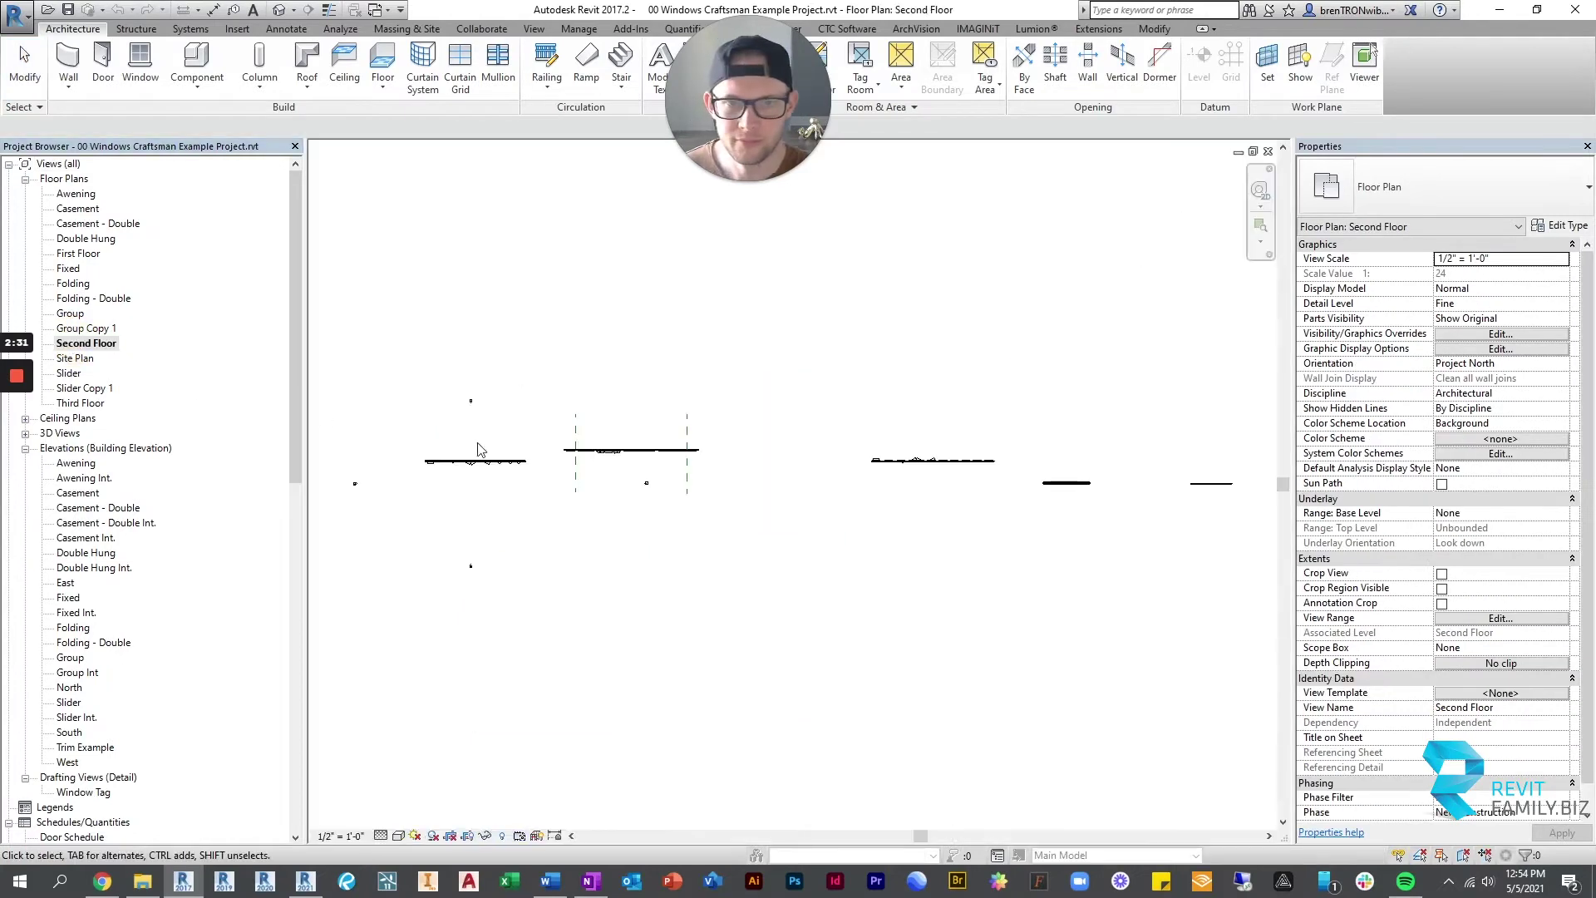
scroll(454, 492, "up", 5)
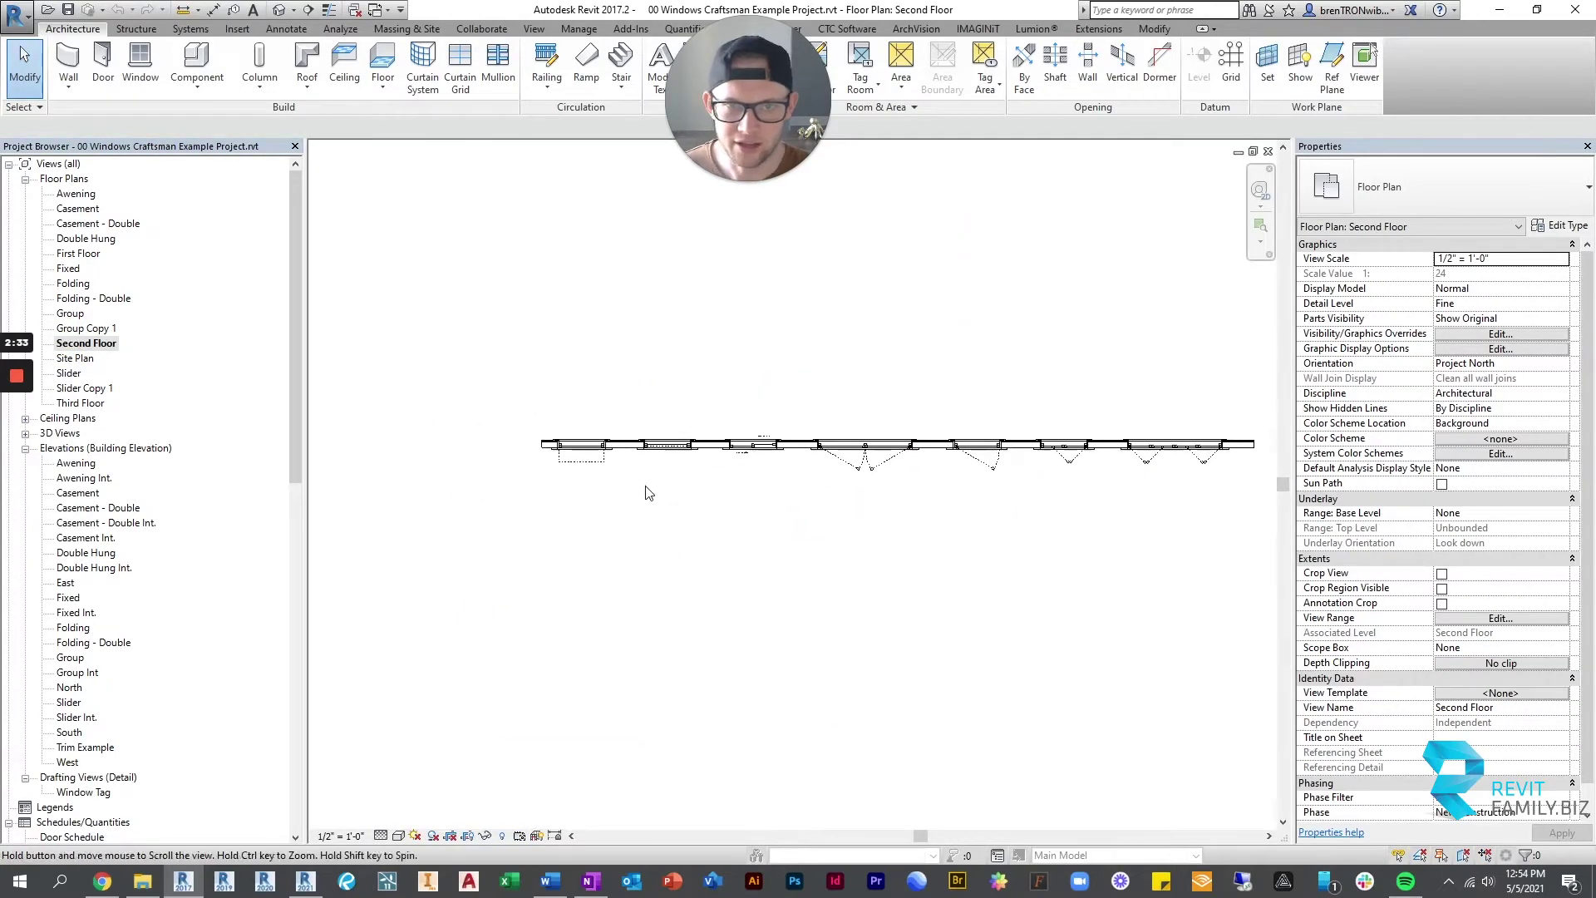
middle_click_drag(728, 506, 591, 495)
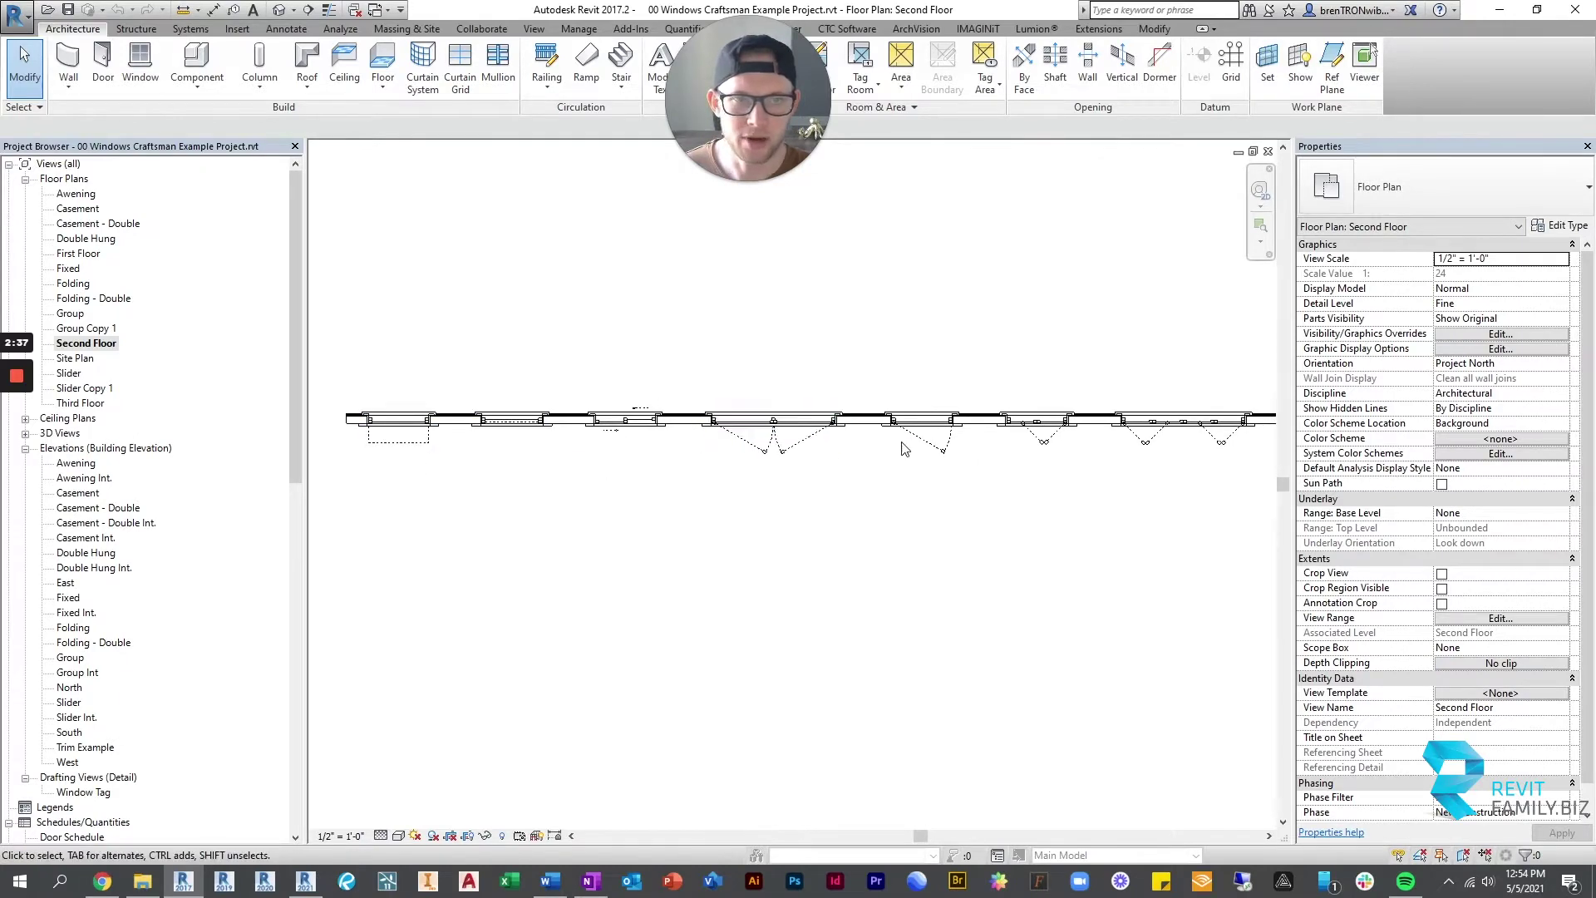
- Open the South elevation and examine the swing symbols on the upper row of windows
left_click(68, 732)
double_click(68, 732)
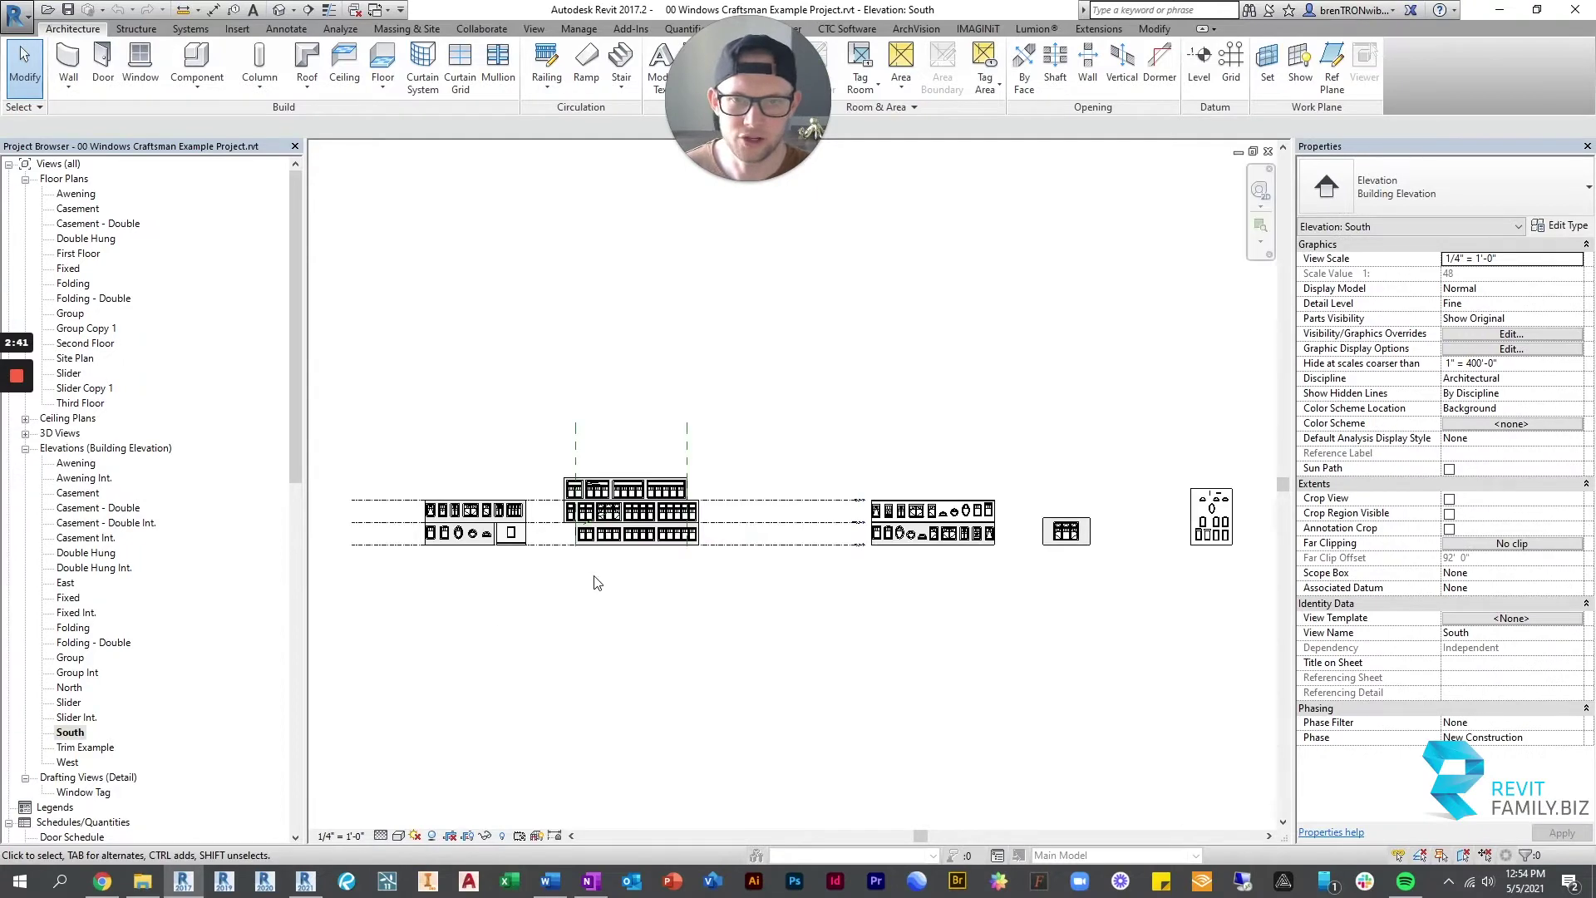
scroll(470, 529, "up", 3)
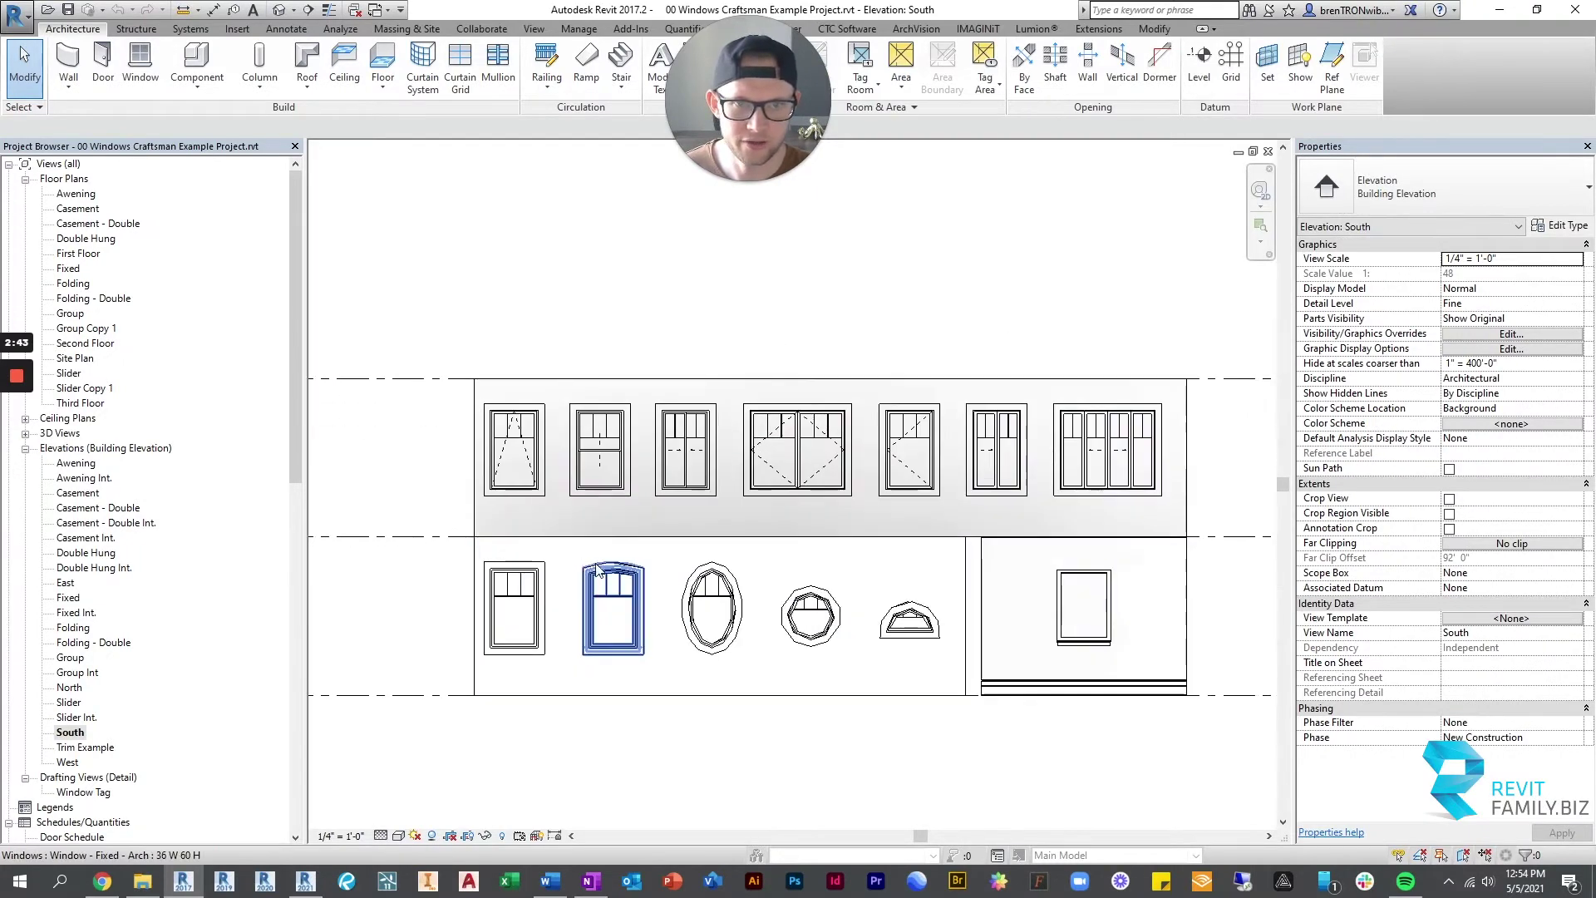
middle_click_drag(592, 562, 580, 488)
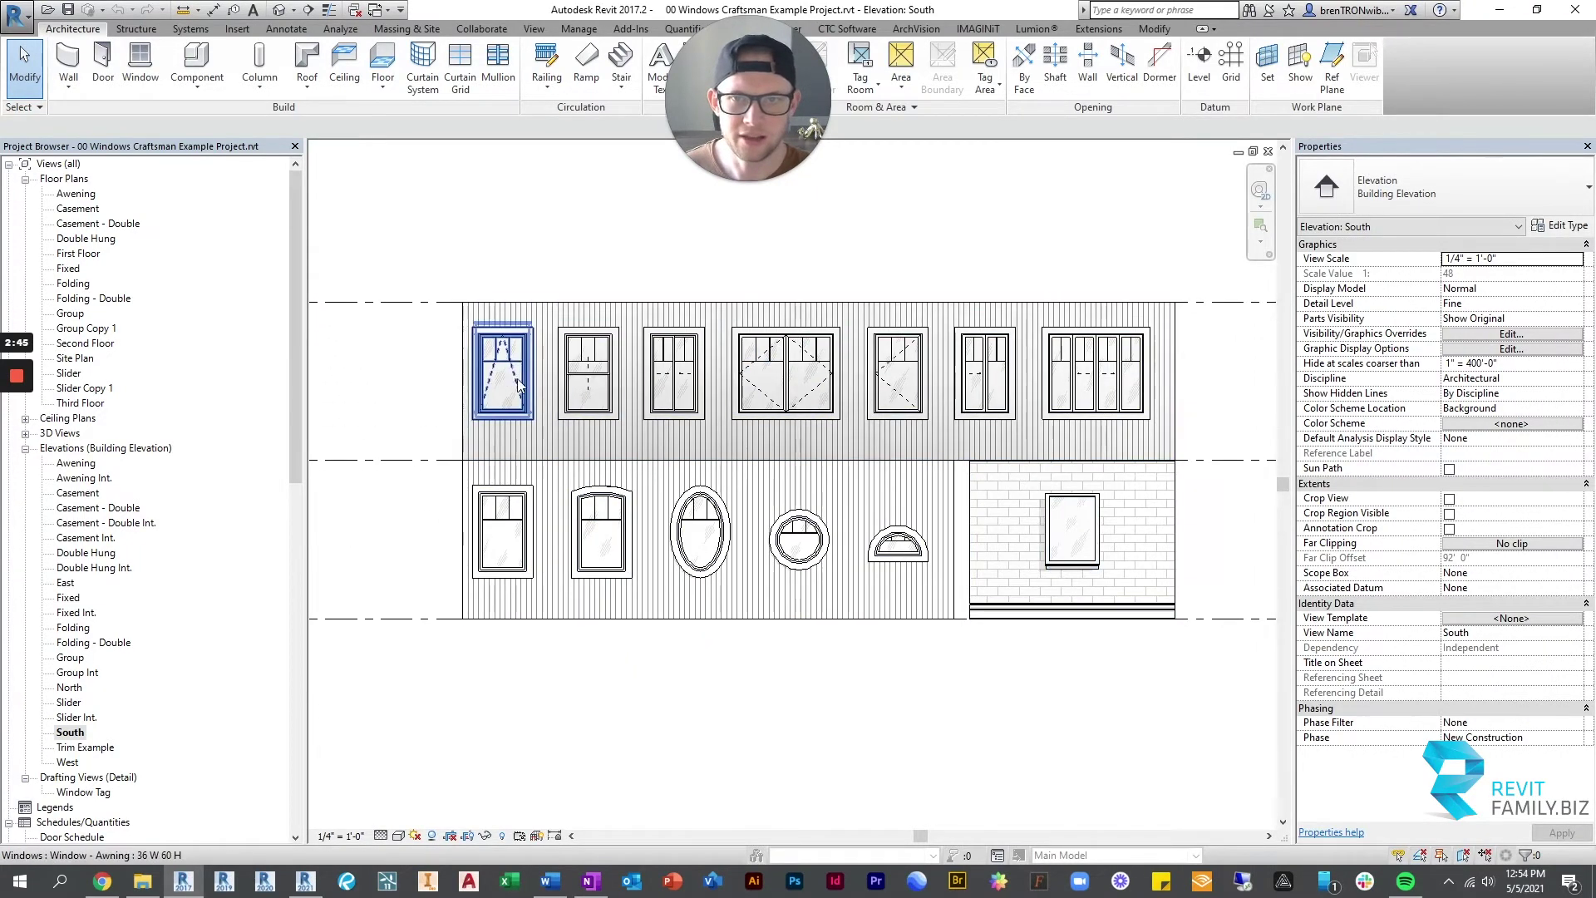
scroll(1131, 381, "up", 2)
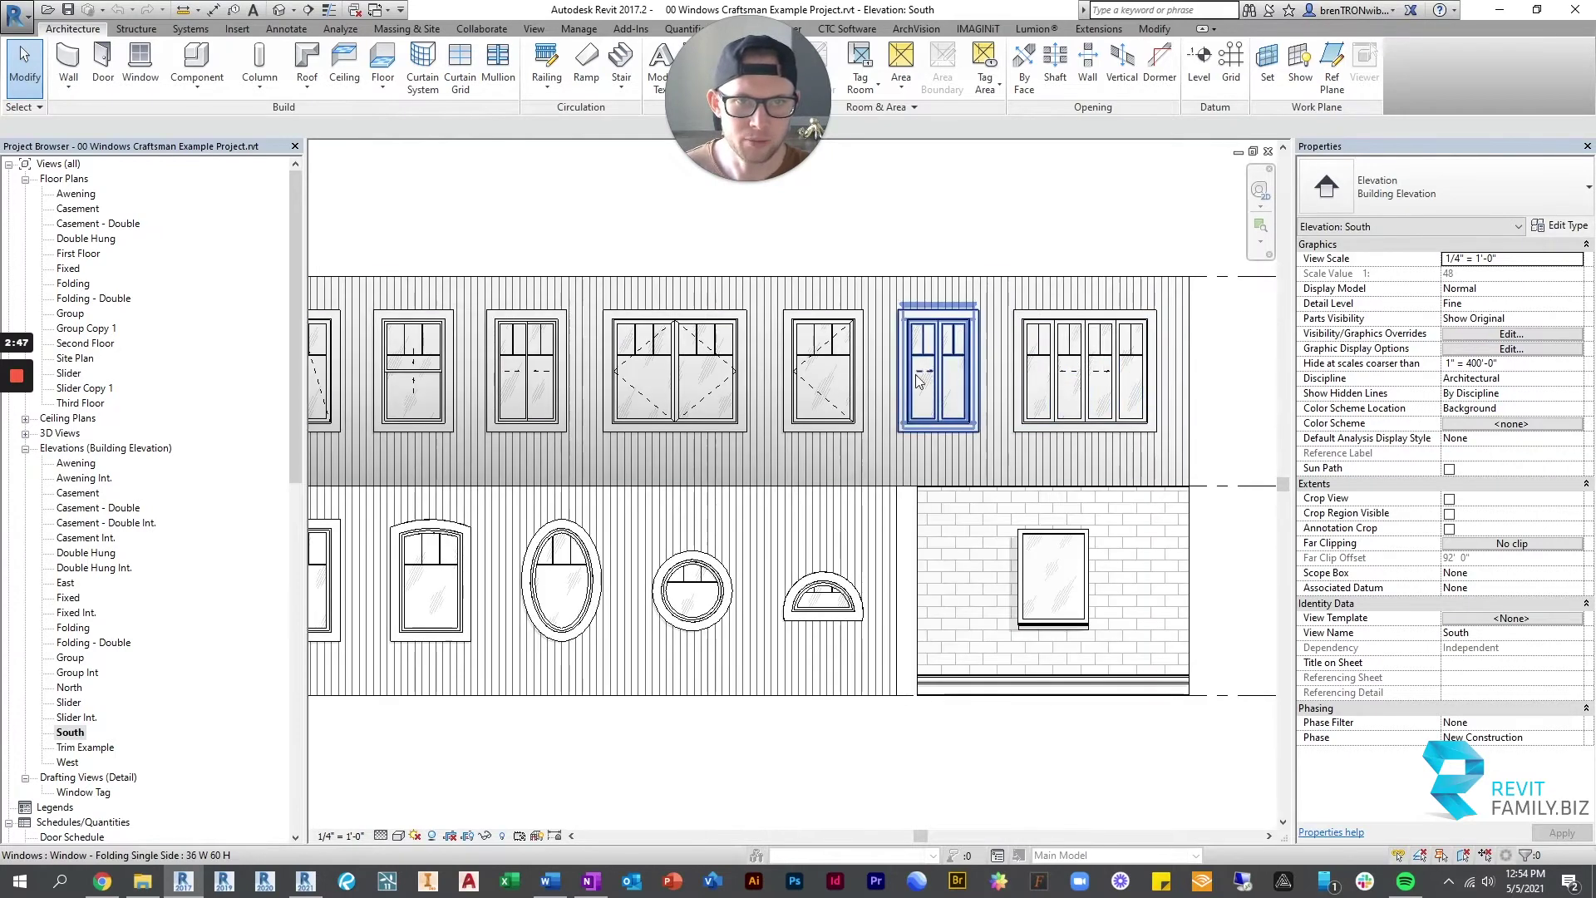
scroll(551, 380, "down", 3)
middle_click_drag(558, 392, 648, 462)
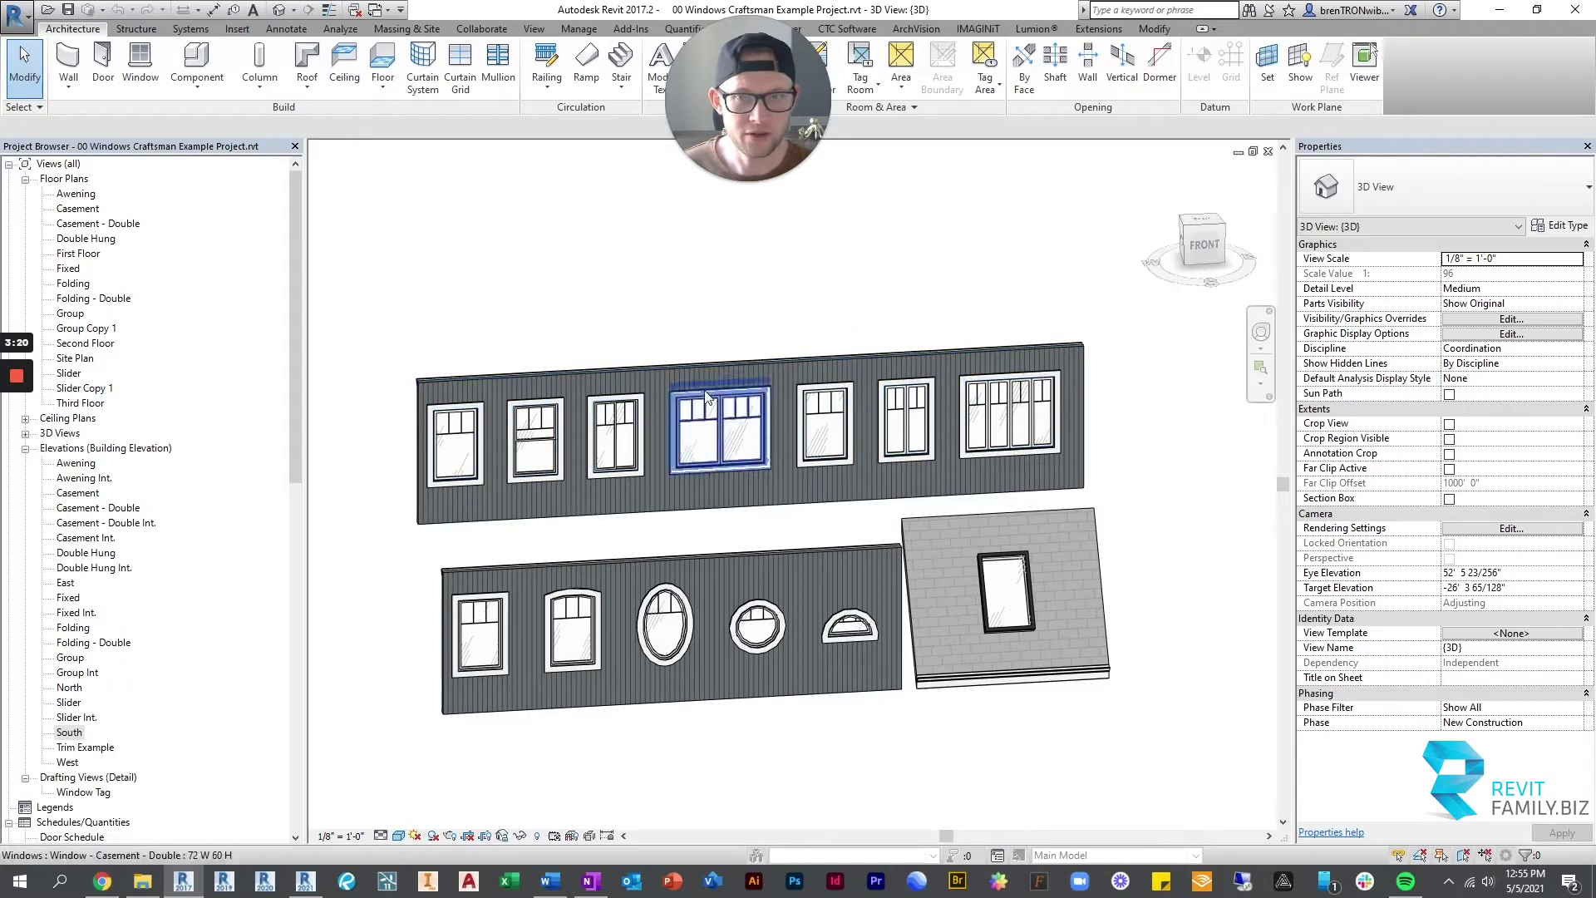
- Examine the three walls of Craftsman window groups in the 3D view, including the five-wide group with transoms
scroll(965, 480, "down", 3)
middle_click_drag(964, 481, 477, 495)
scroll(769, 453, "up", 1)
scroll(769, 453, "up", 3)
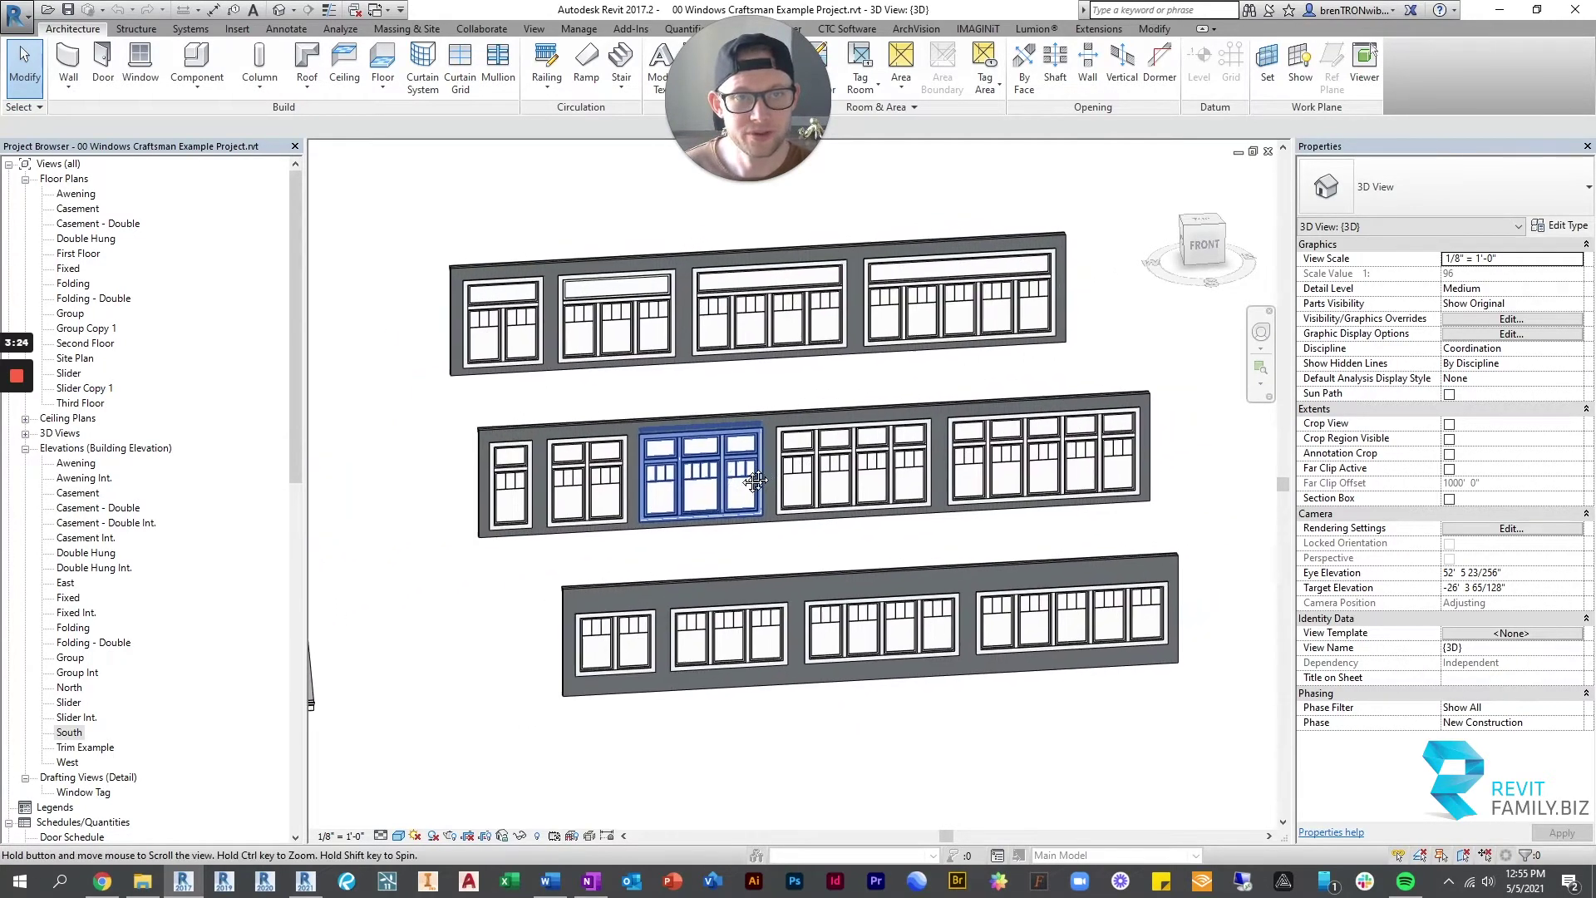
left_click(374, 453)
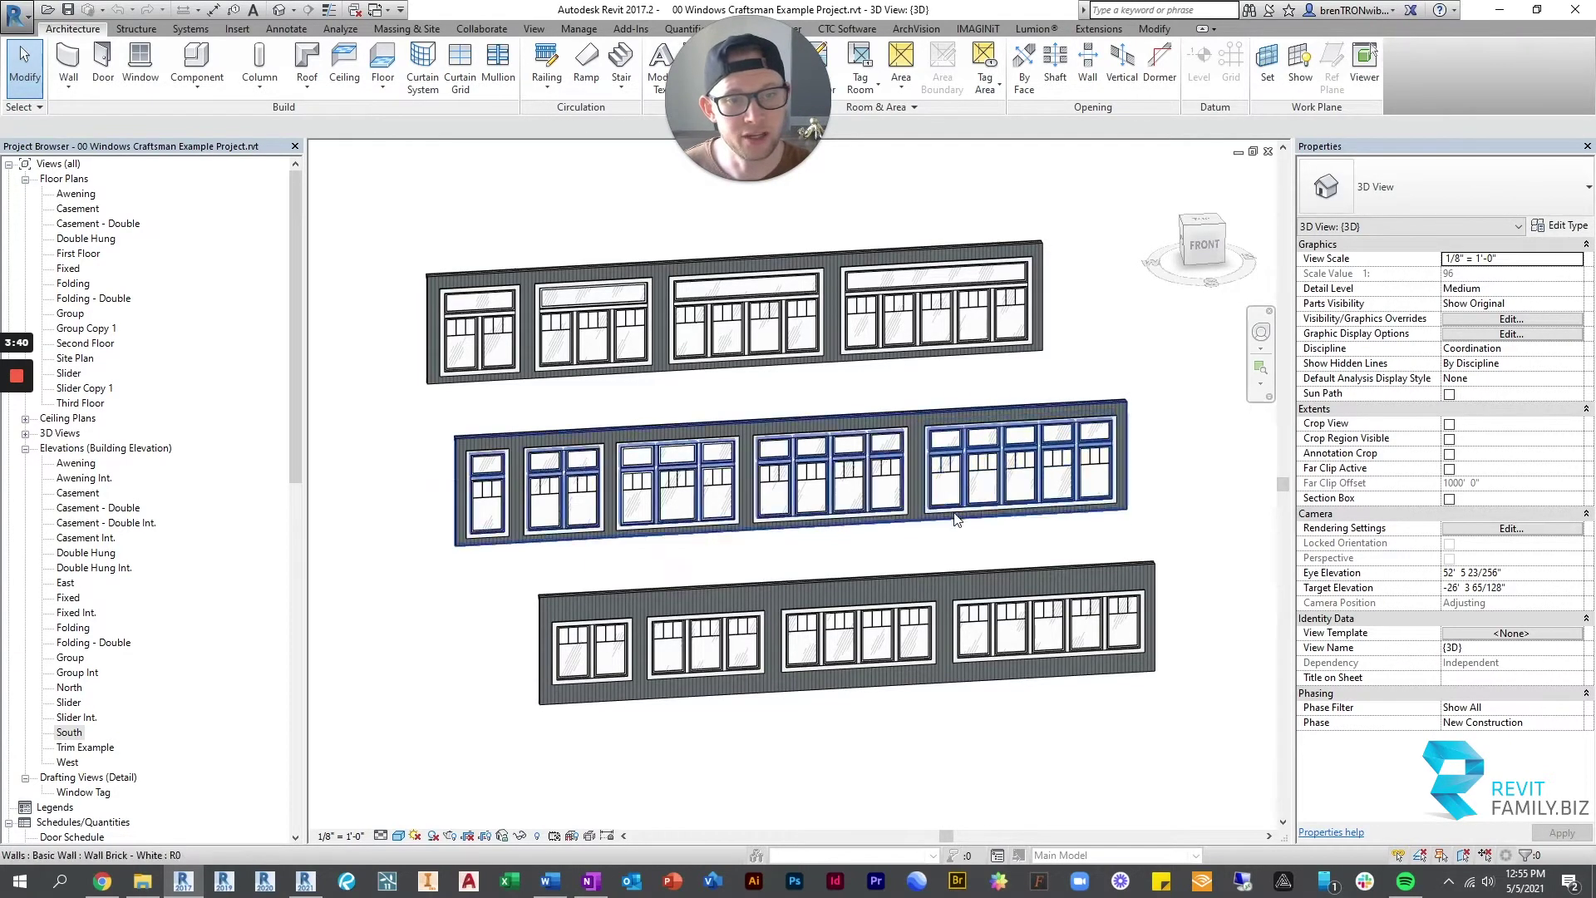
scroll(1005, 477, "up", 5)
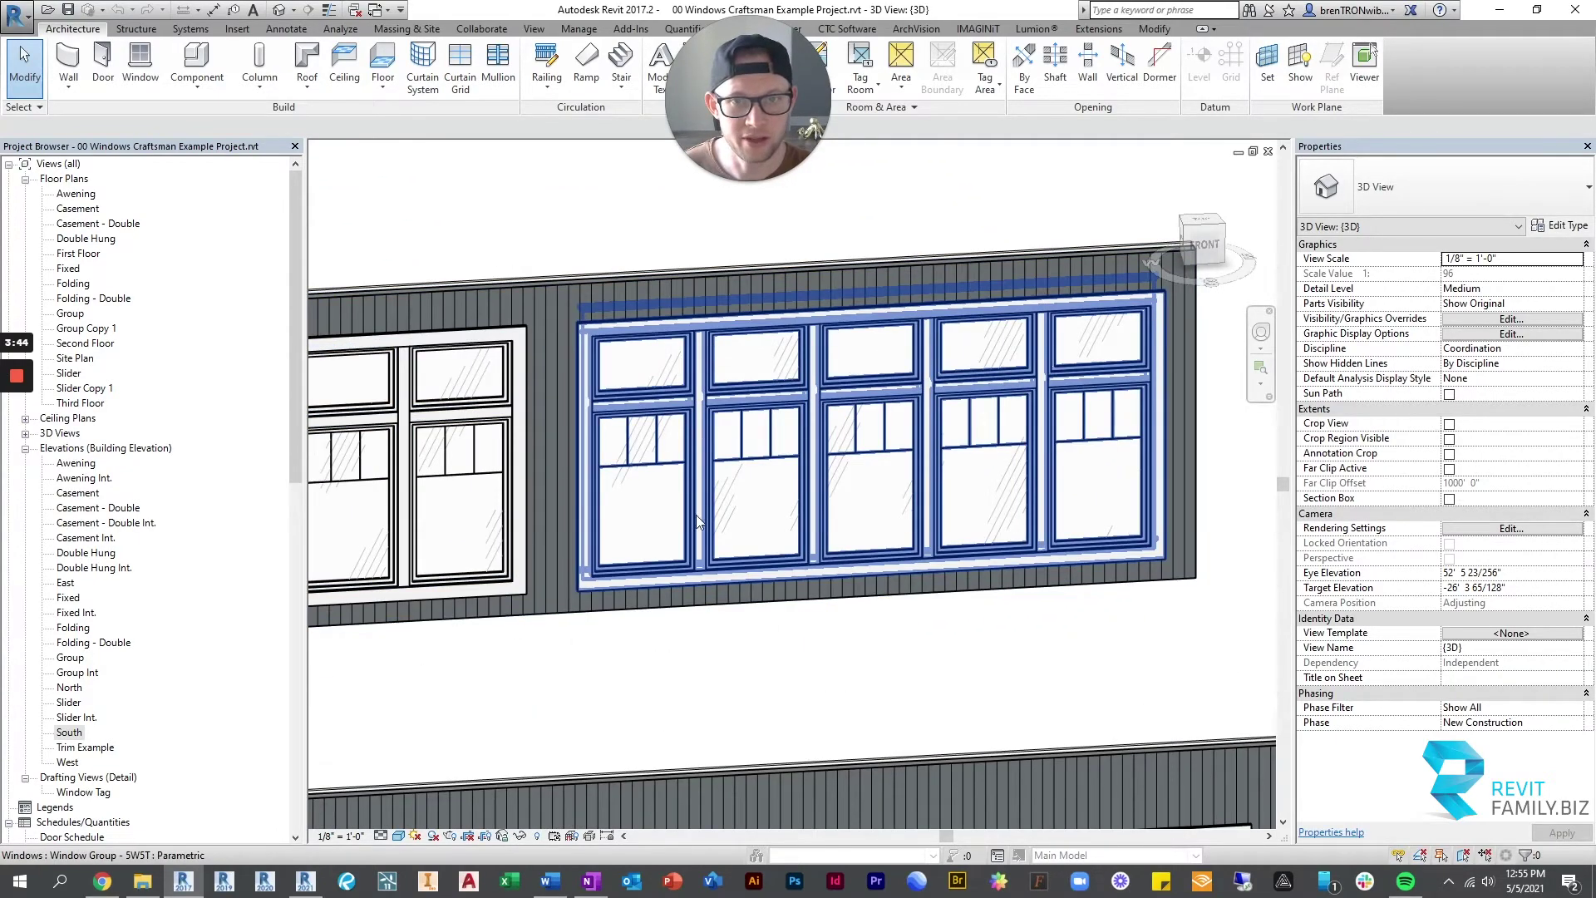
scroll(1028, 497, "down", 6)
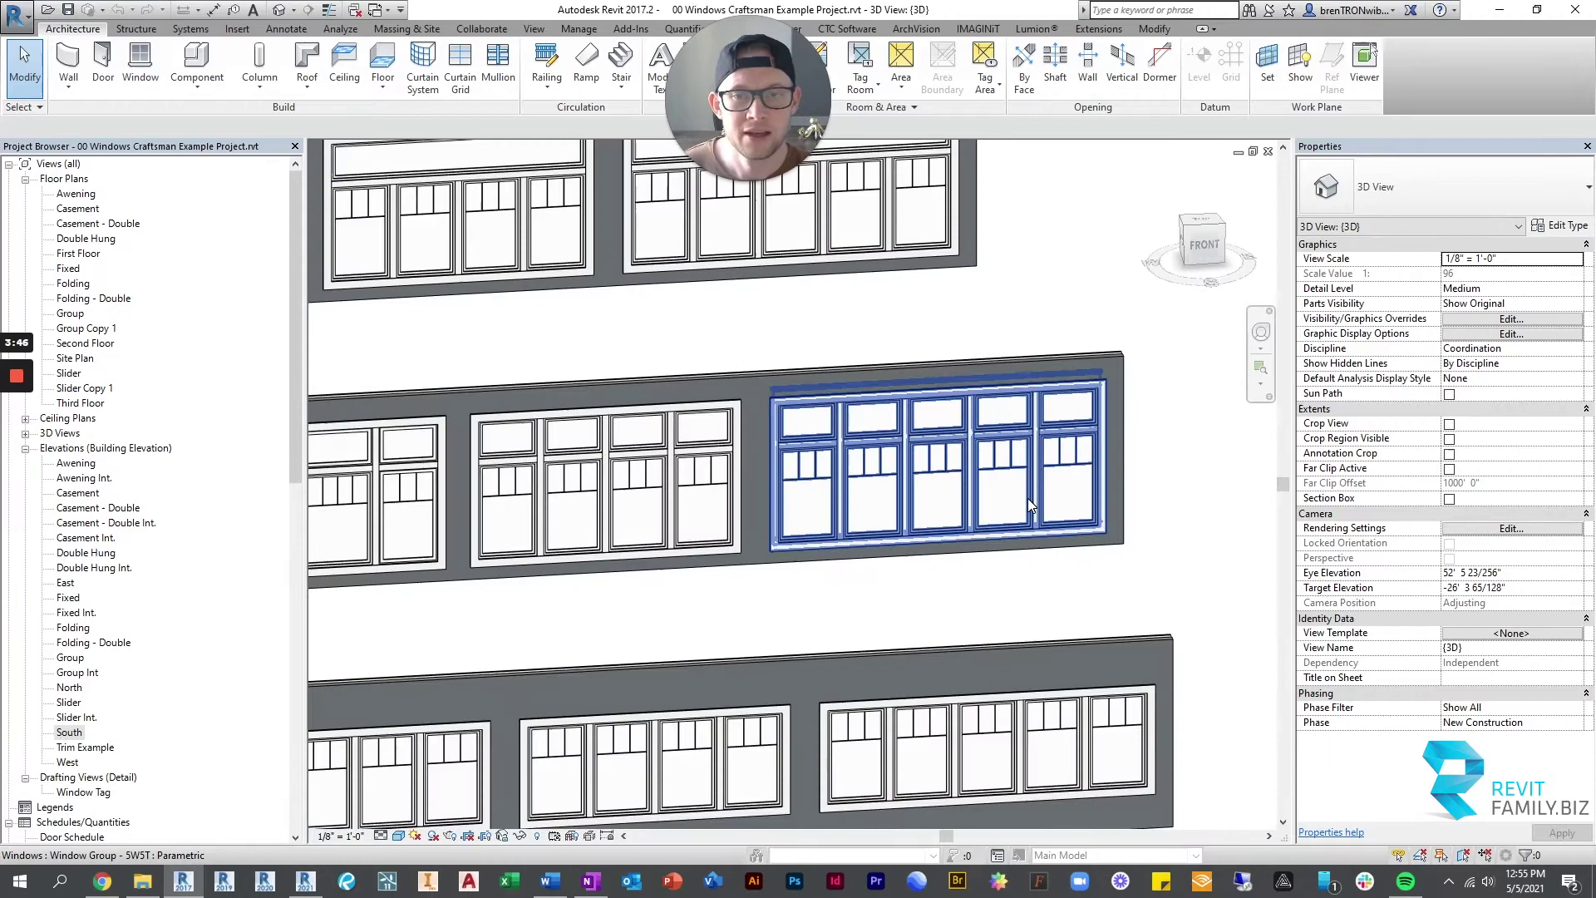
middle_click_drag(948, 505, 925, 522)
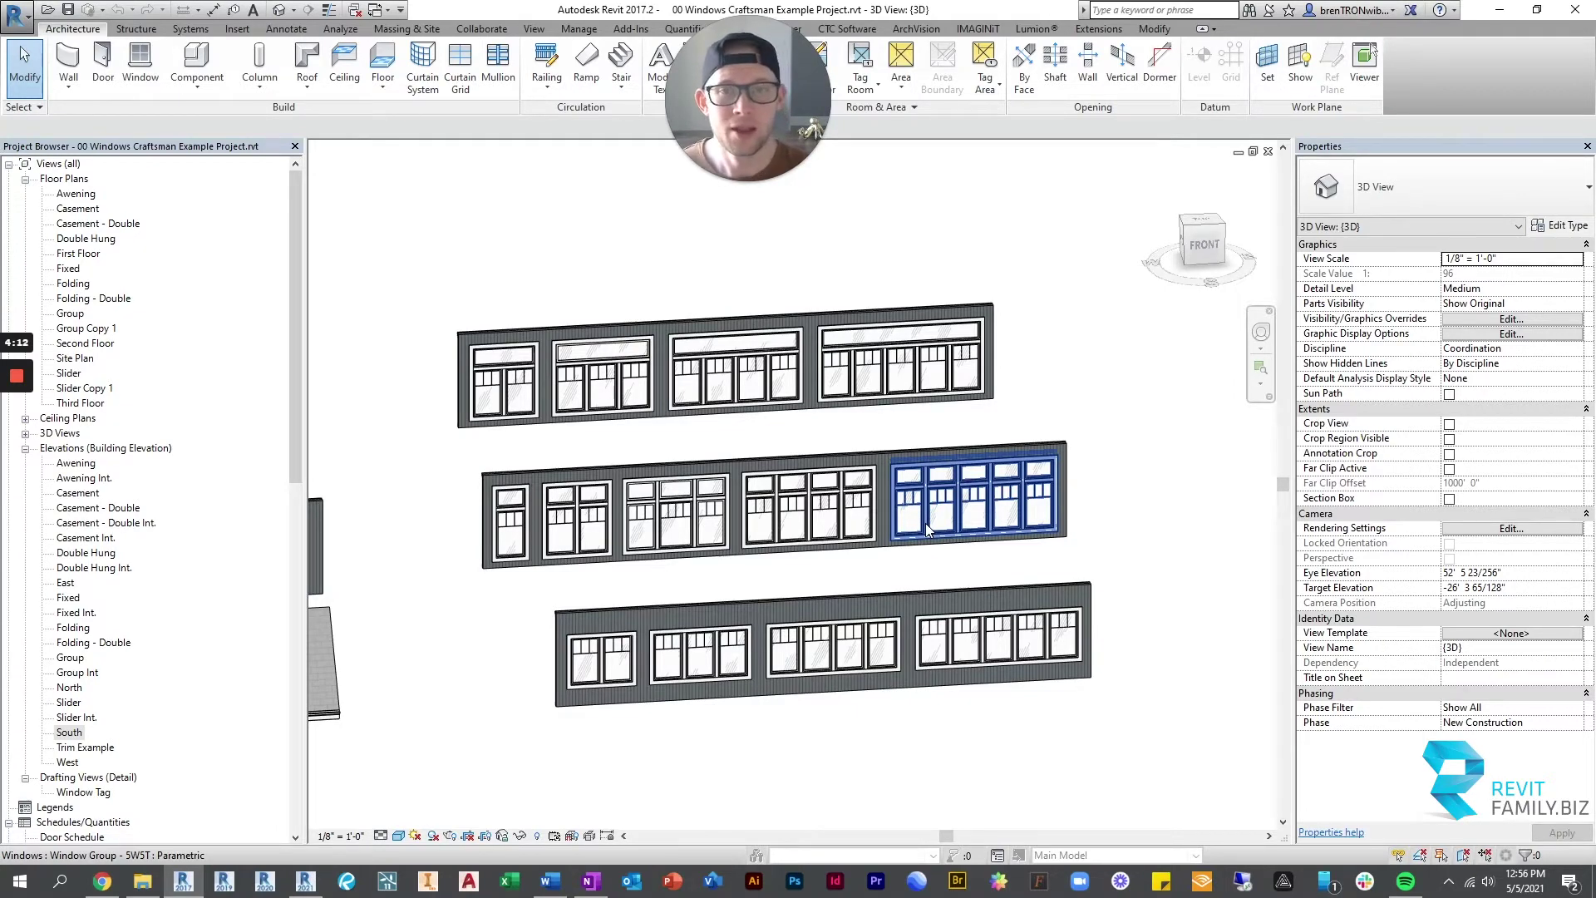
- Compare the walls of single windows with the window group walls, ending on the groups with one-piece transoms
scroll(827, 515, "down", 2)
mouse_move(717, 522)
middle_mouse_down()
mouse_move(894, 517)
mouse_move(734, 519)
middle_mouse_up()
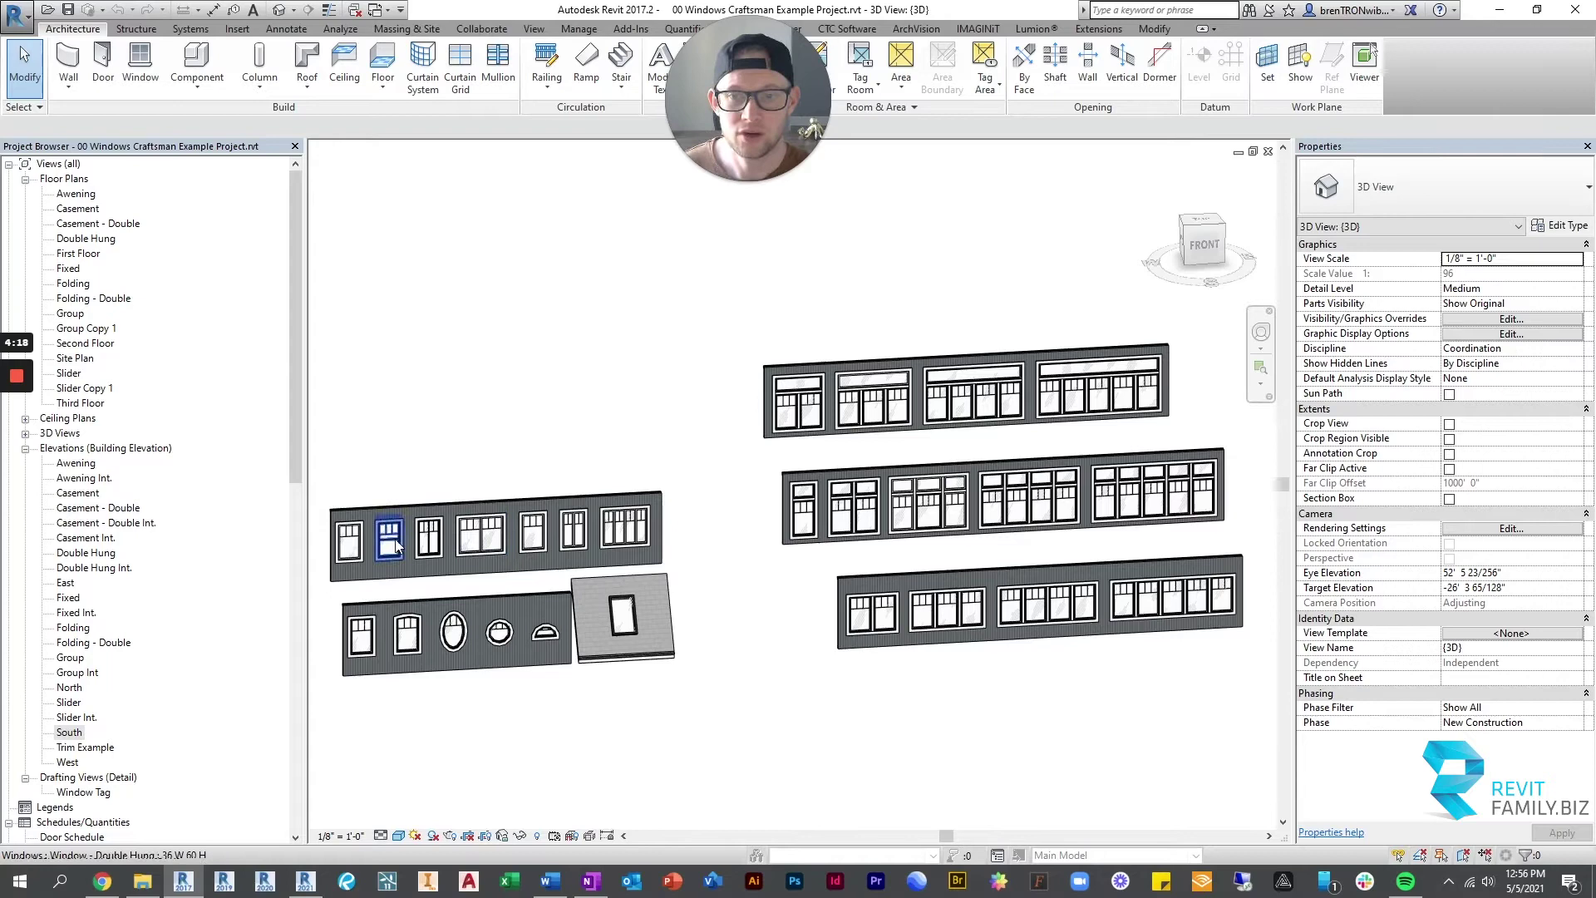
scroll(801, 516, "down", 1)
middle_click_drag(975, 522, 794, 529)
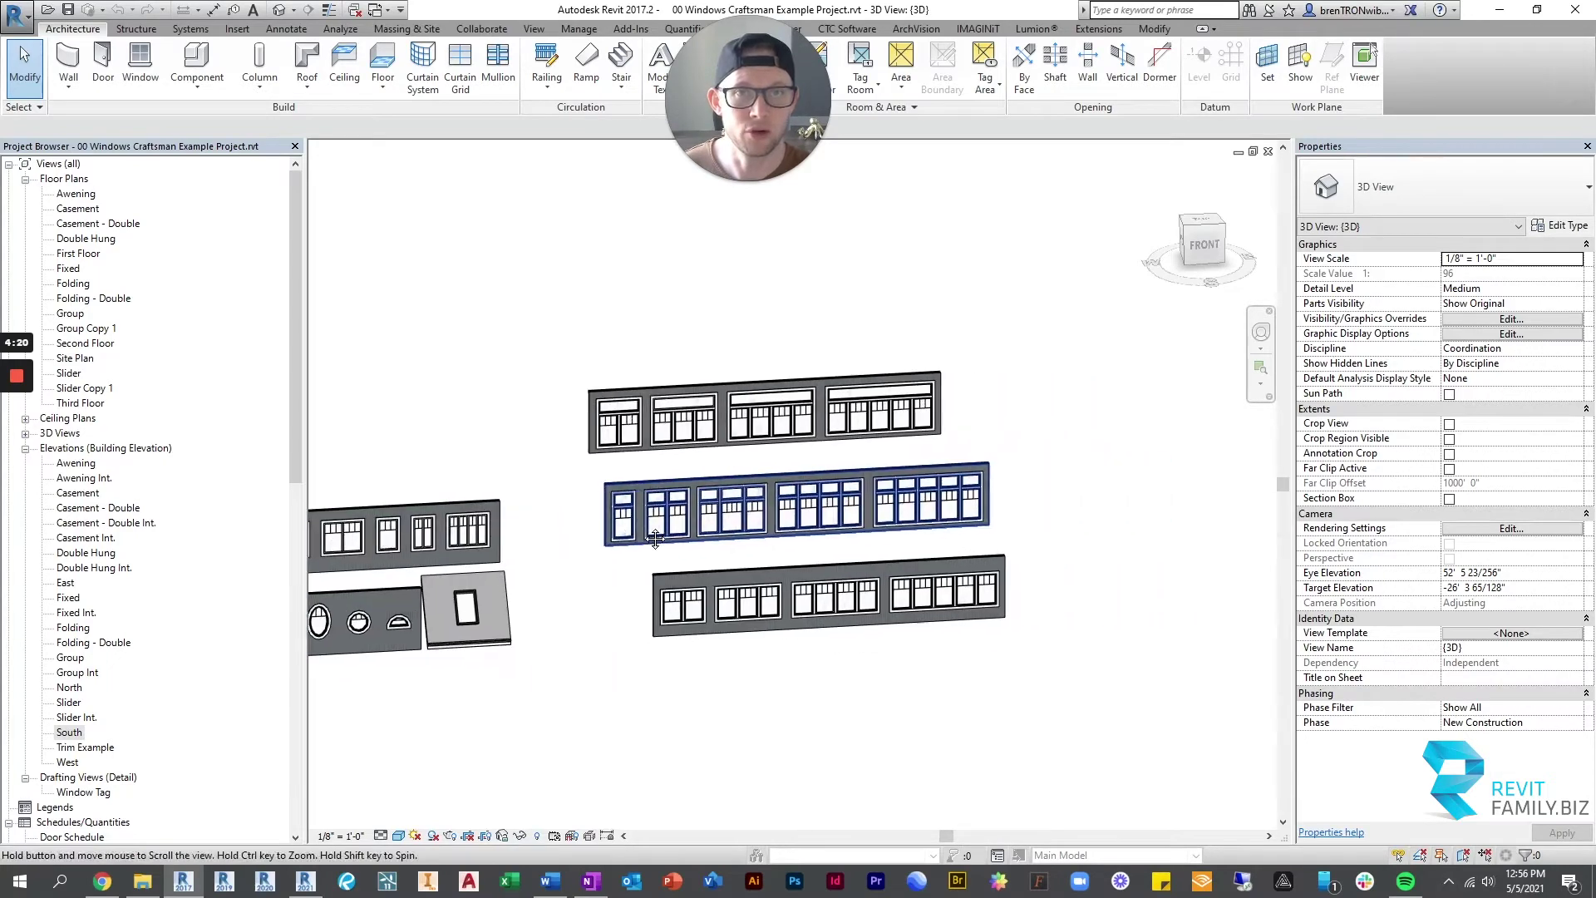
scroll(794, 529, "up", 2)
scroll(798, 531, "up", 3)
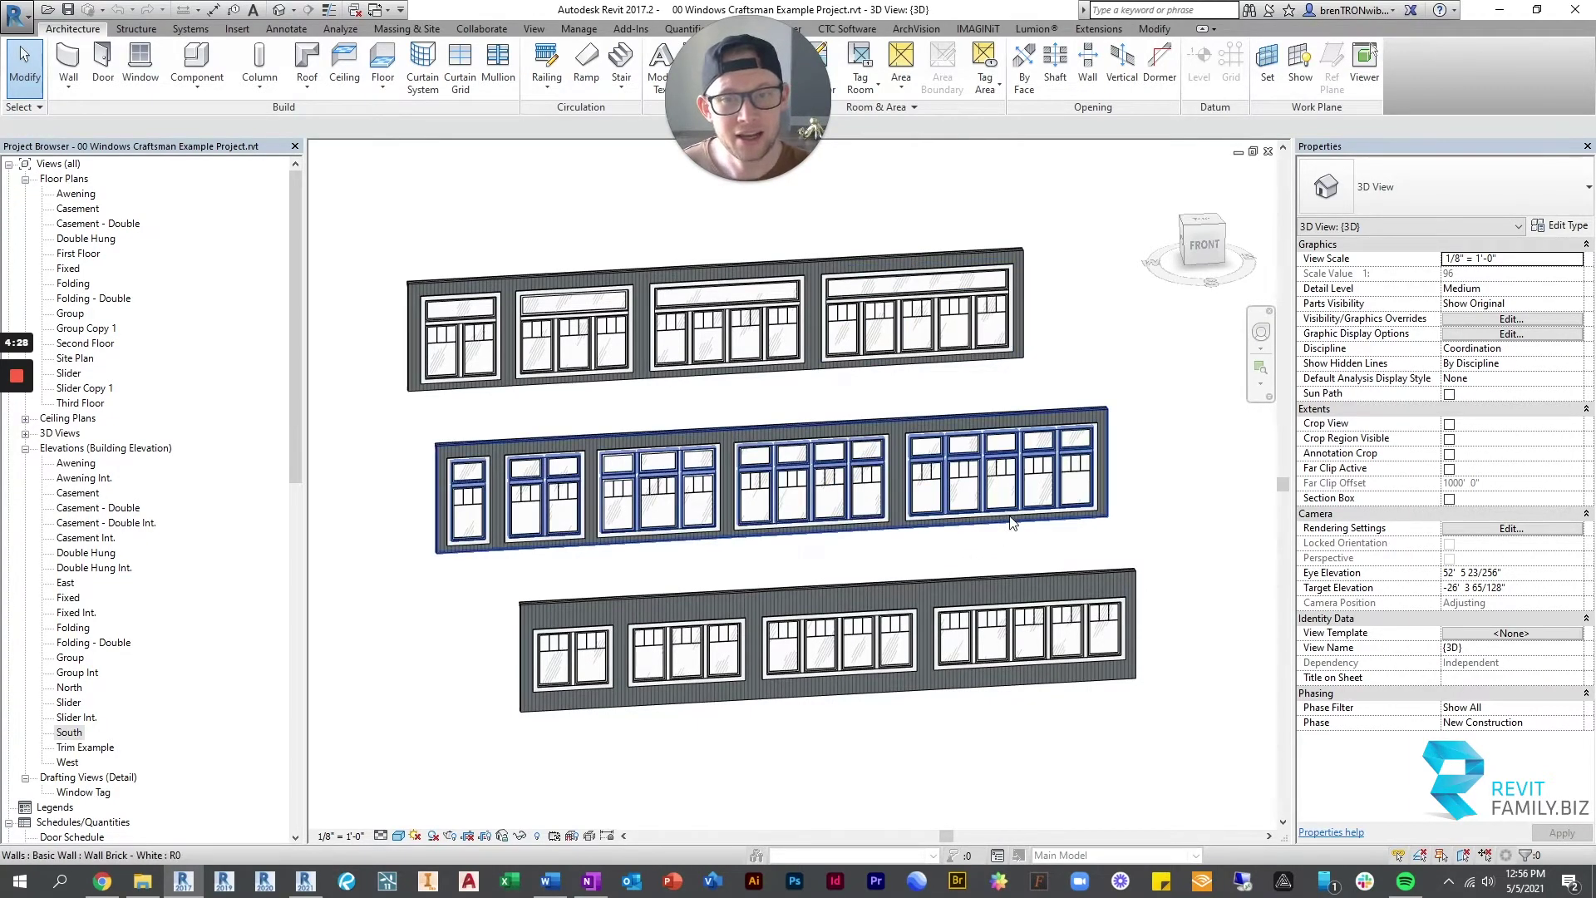
scroll(1143, 460, "up", 1)
middle_click_drag(698, 497, 746, 497)
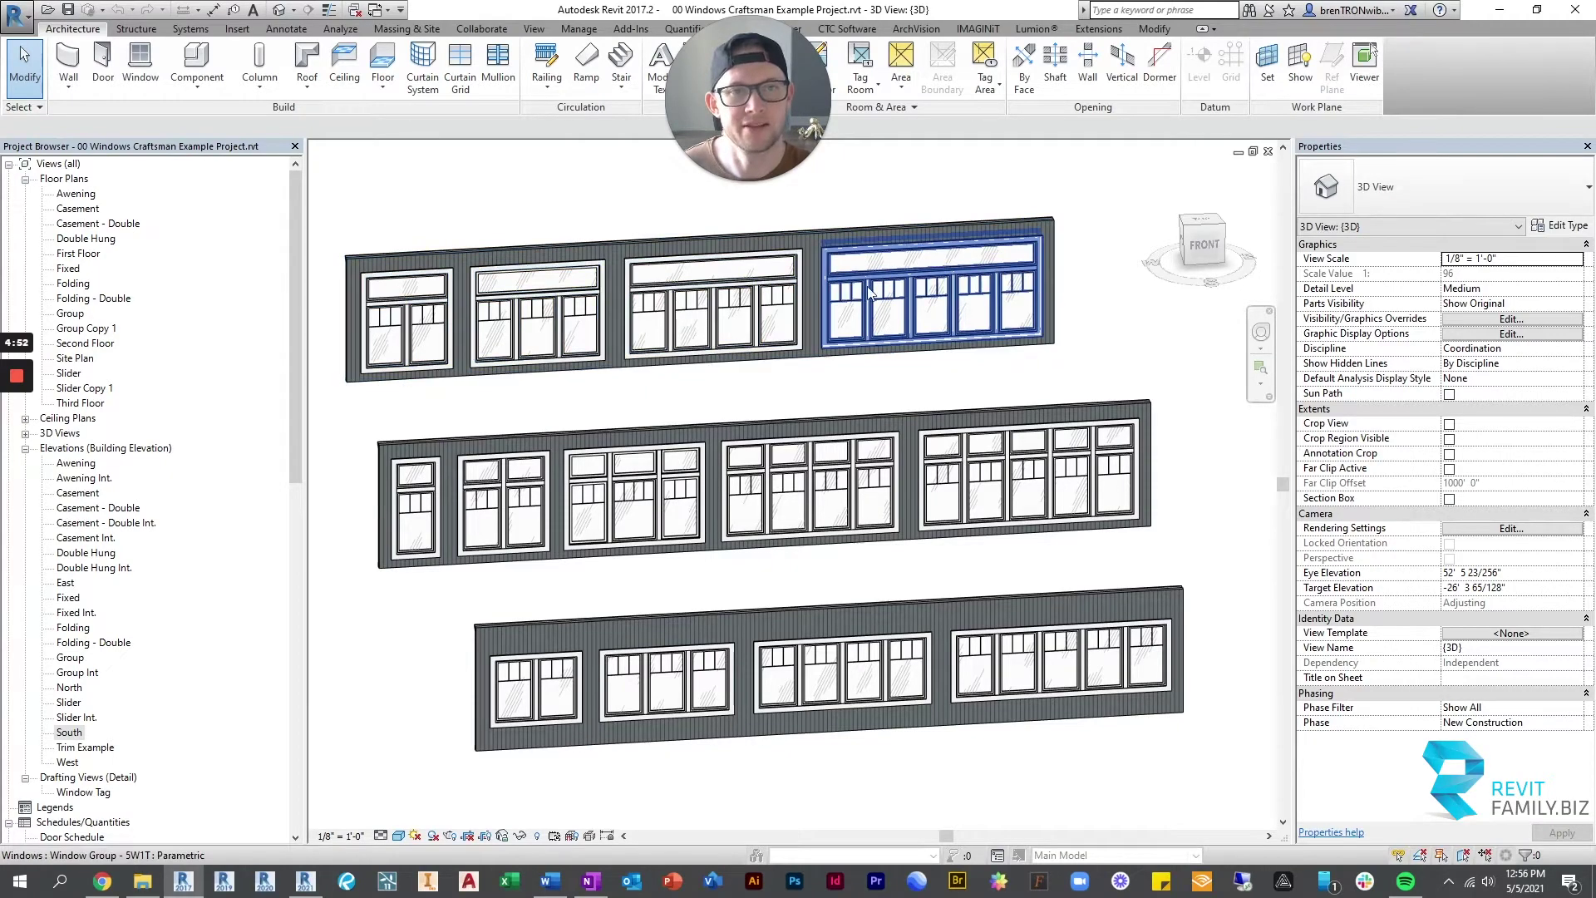
scroll(869, 388, "down", 3)
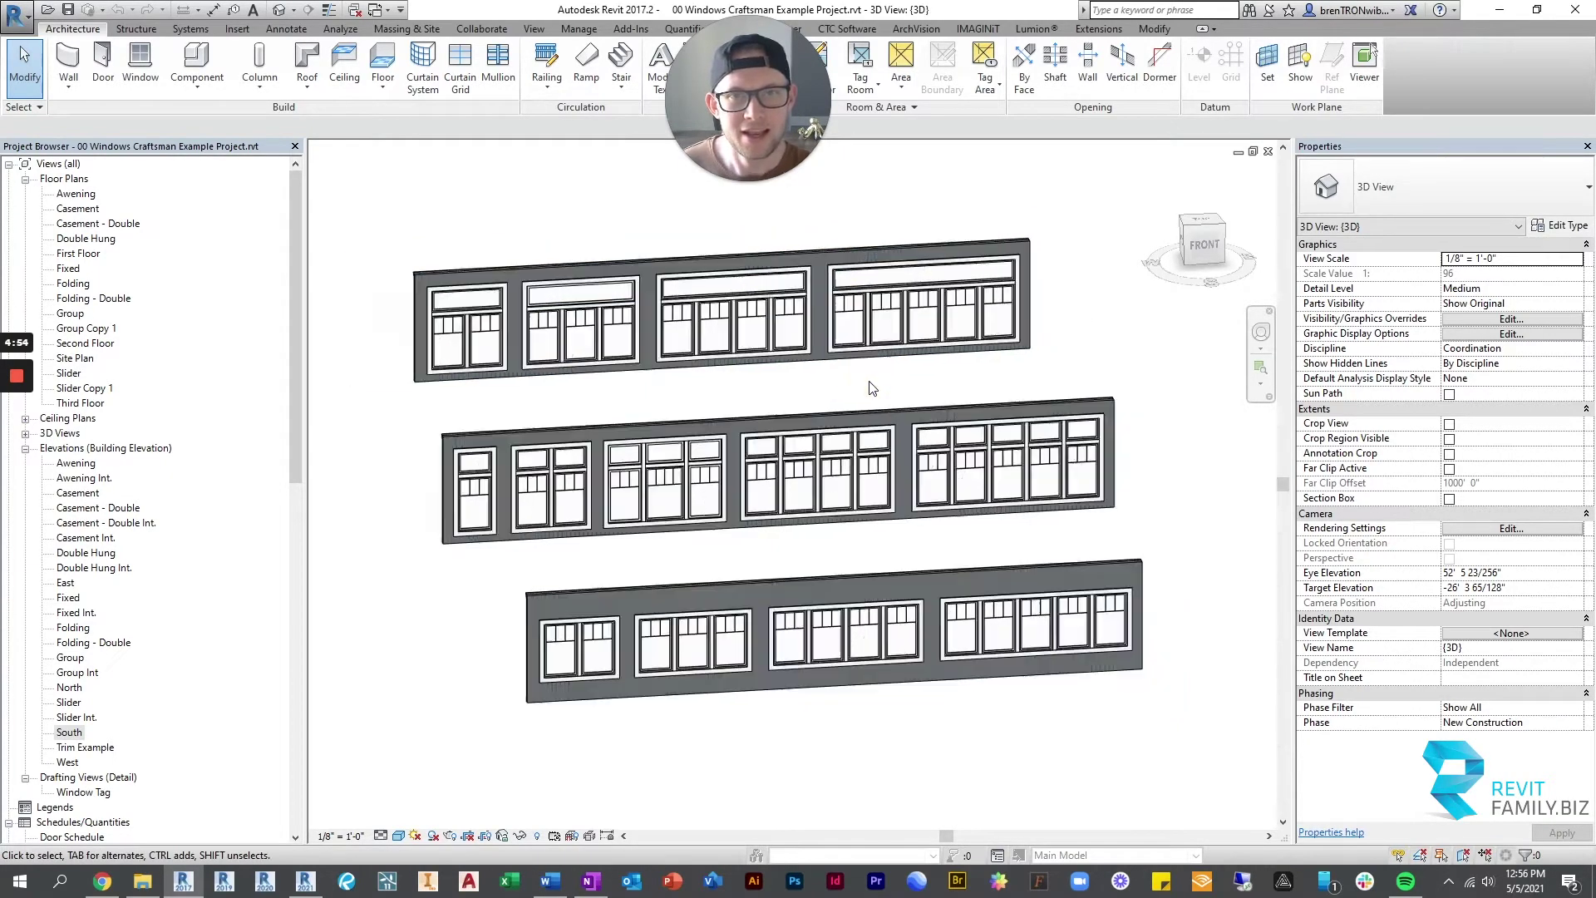
- Survey the walls of single windows and window groups in the 3D view, ending on the upper row of single windows
middle_click_drag(884, 398, 1011, 466)
scroll(967, 415, "down", 1)
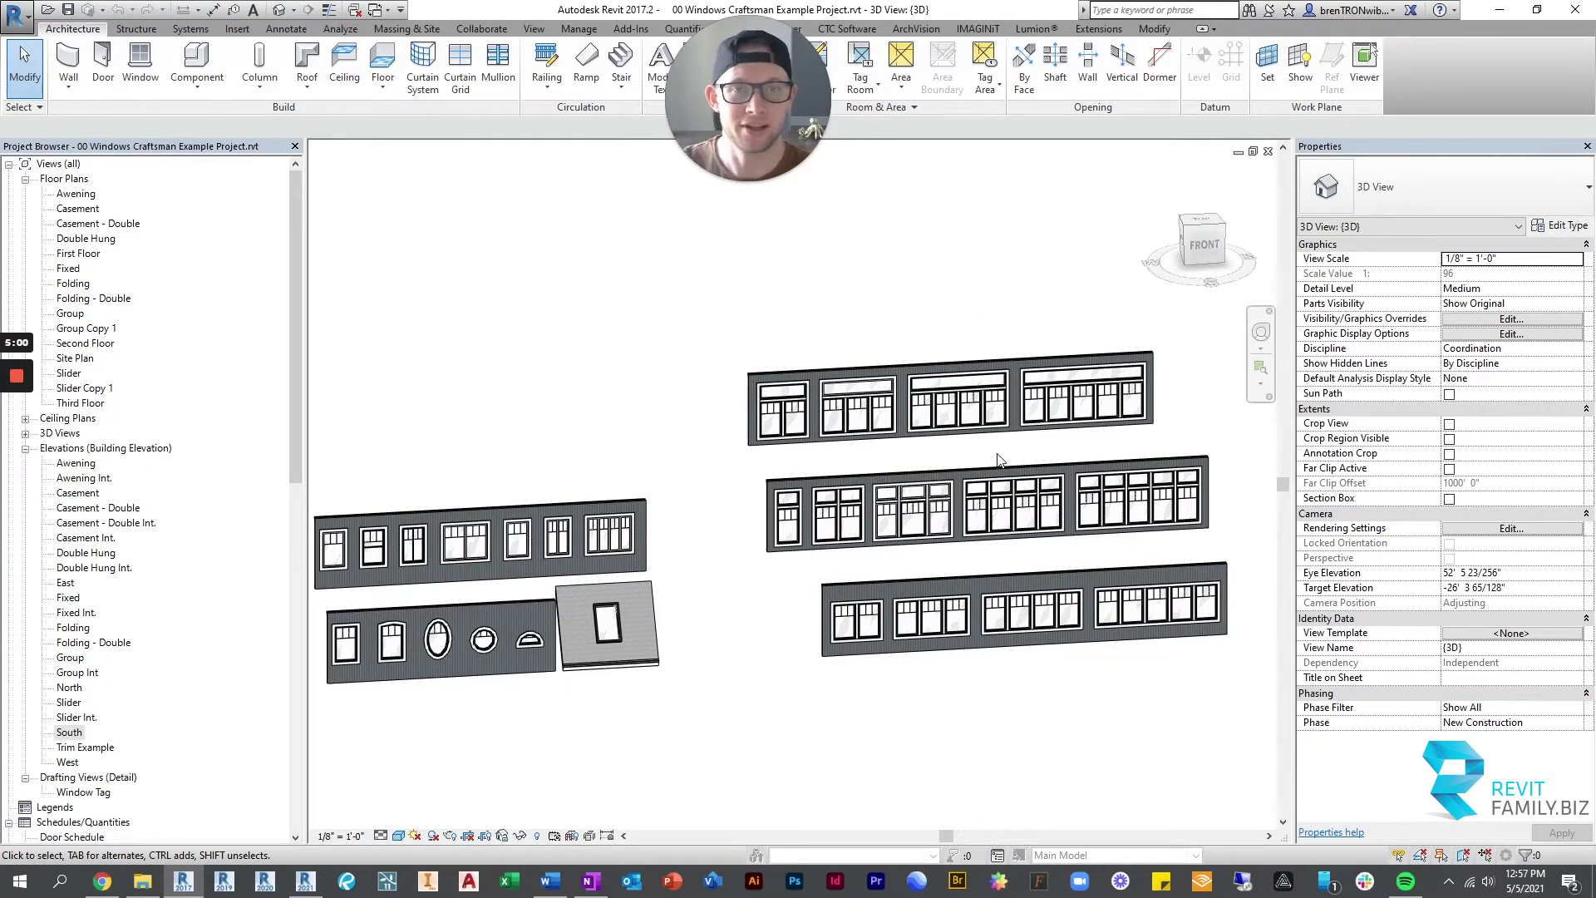
middle_click_drag(755, 533, 774, 531)
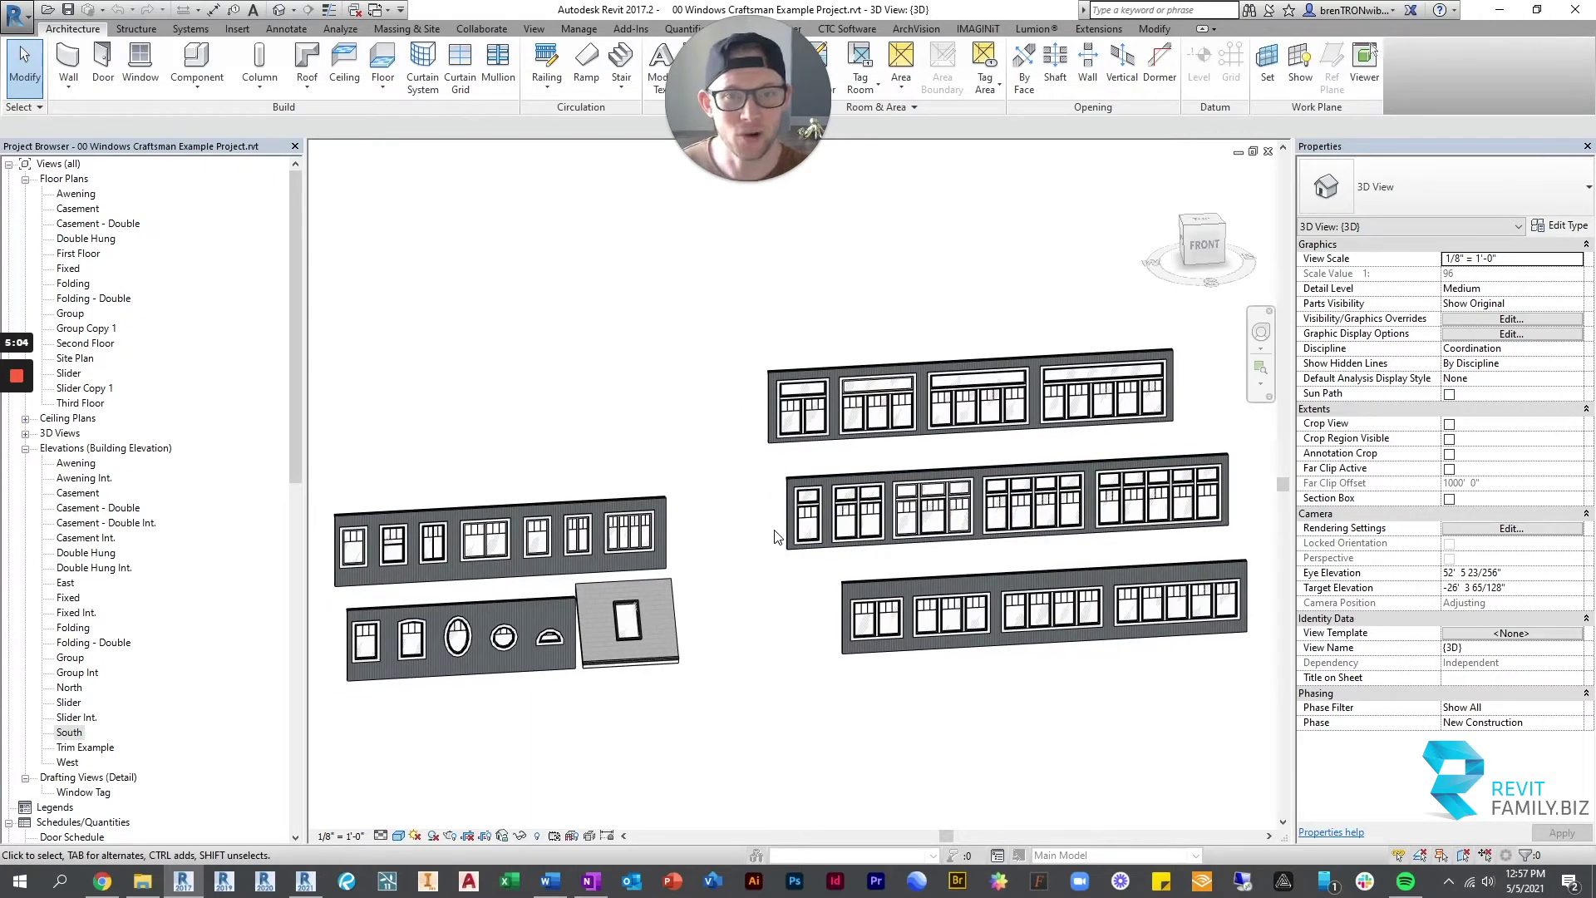
scroll(920, 414, "up", 2)
scroll(920, 413, "down", 3)
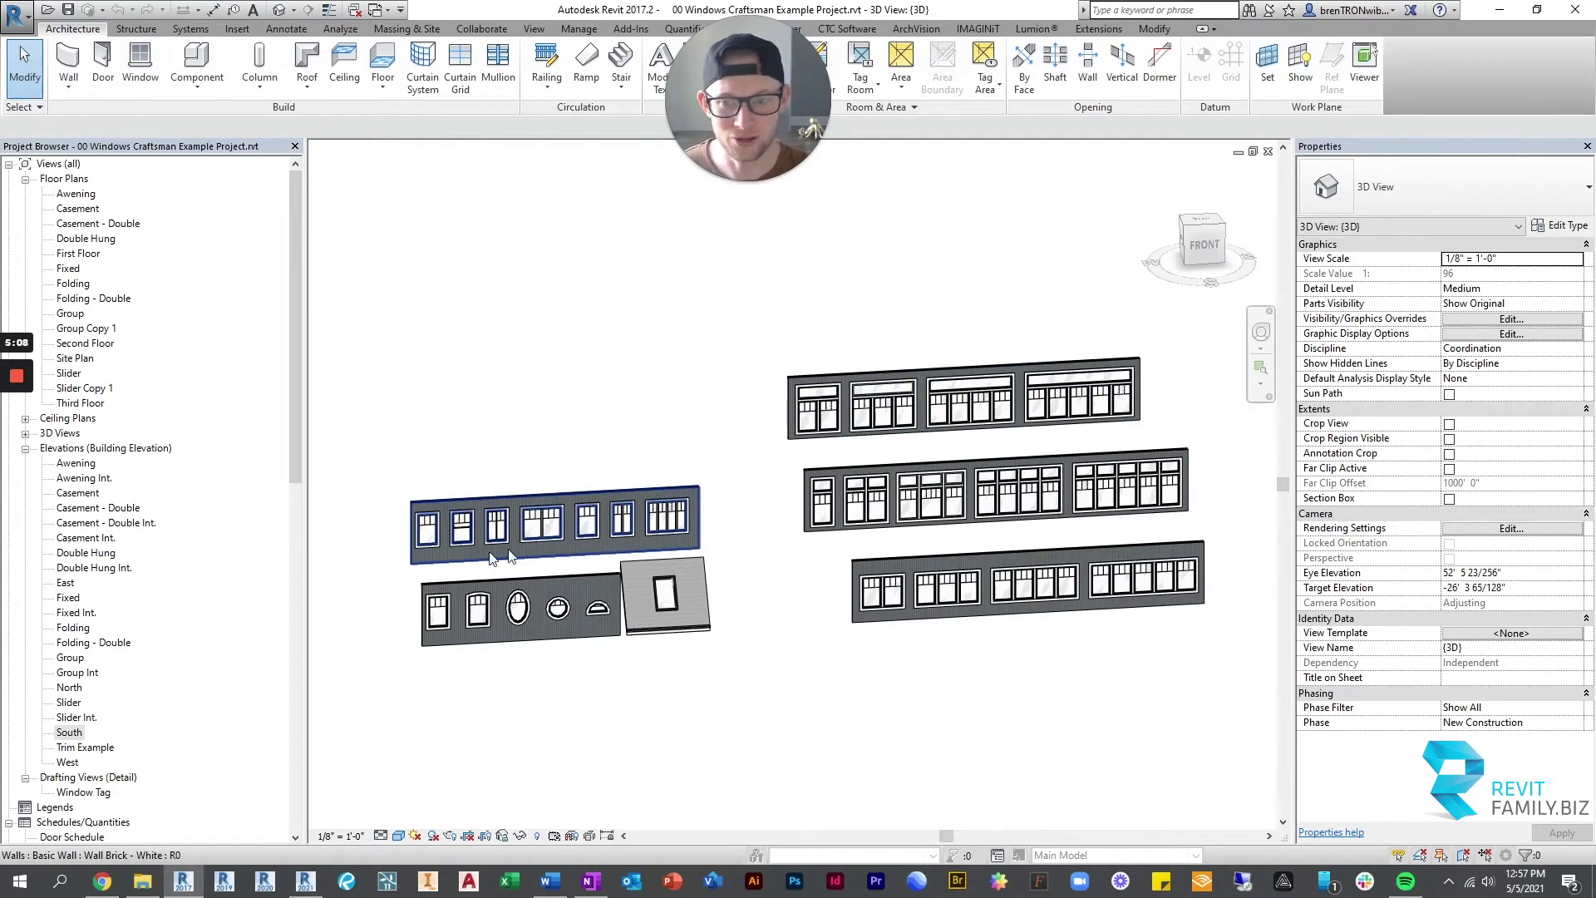
scroll(434, 559, "up", 1)
scroll(452, 512, "up", 4)
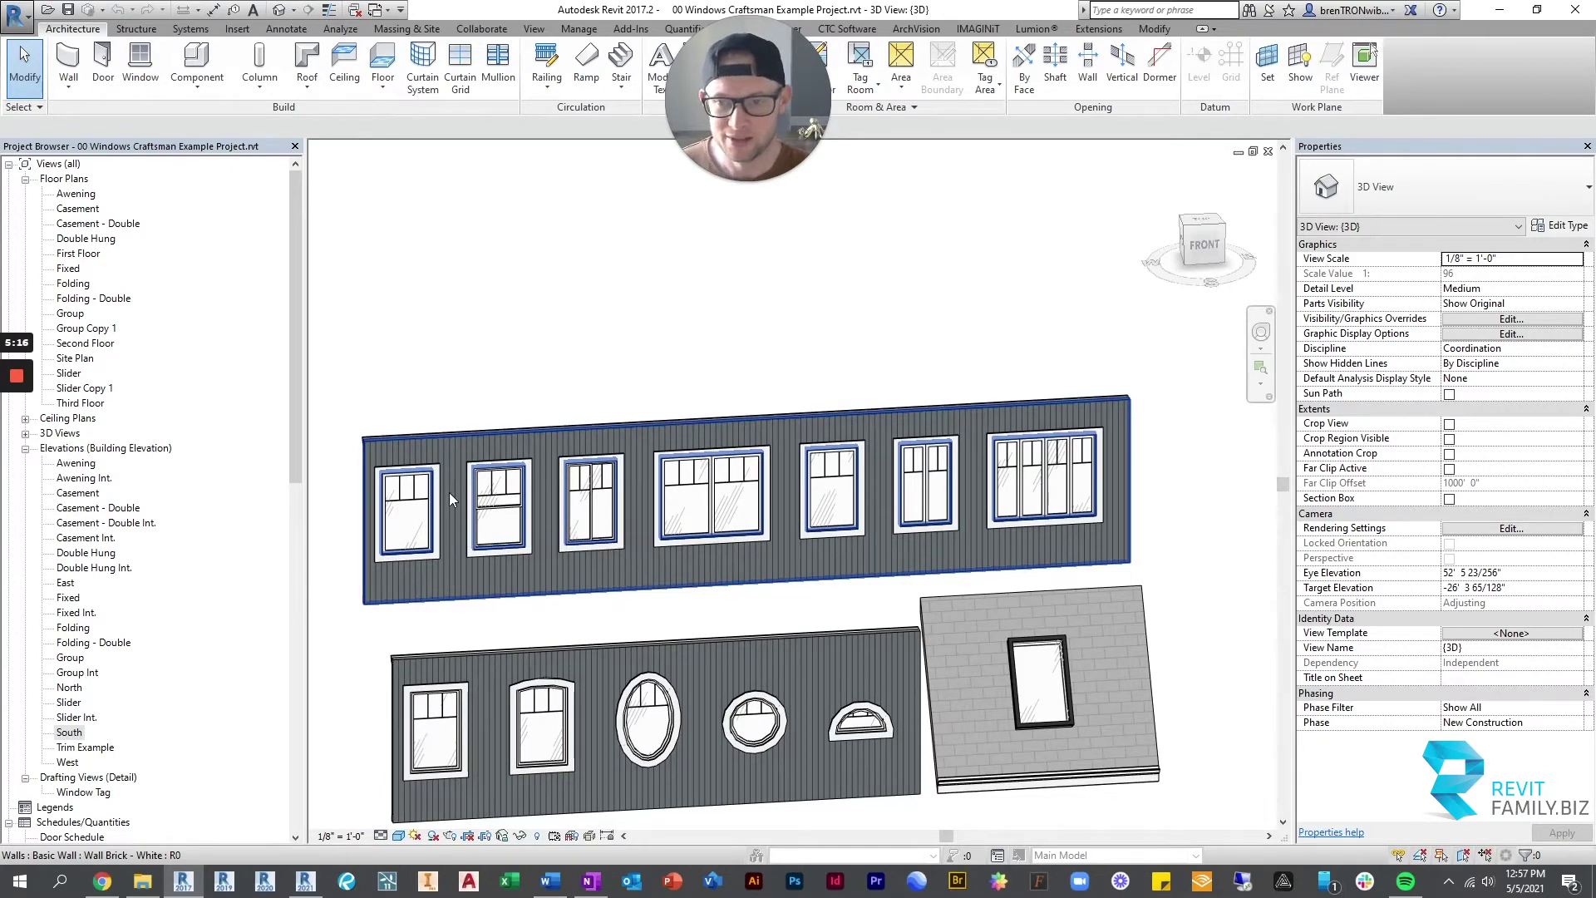
- Turn off the exterior trim, exterior sill, interior trim and interior sill of the awning window at the end of the upper wall
scroll(453, 492, "up", 3)
scroll(470, 483, "up", 2)
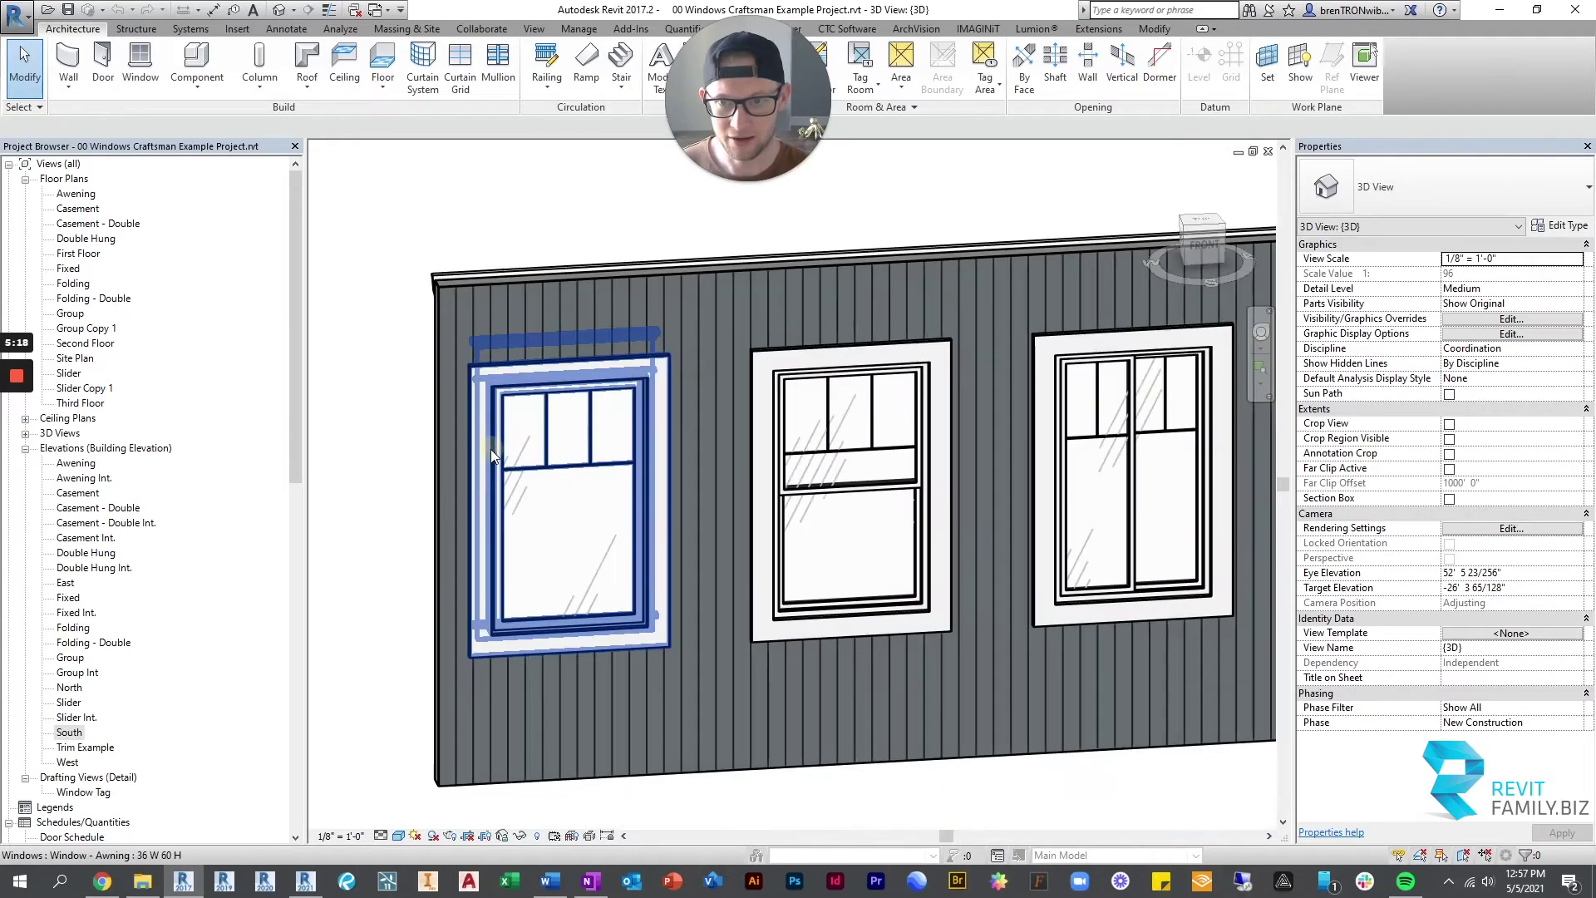
left_click(491, 449)
left_click(376, 517)
scroll(582, 449, "down", 2)
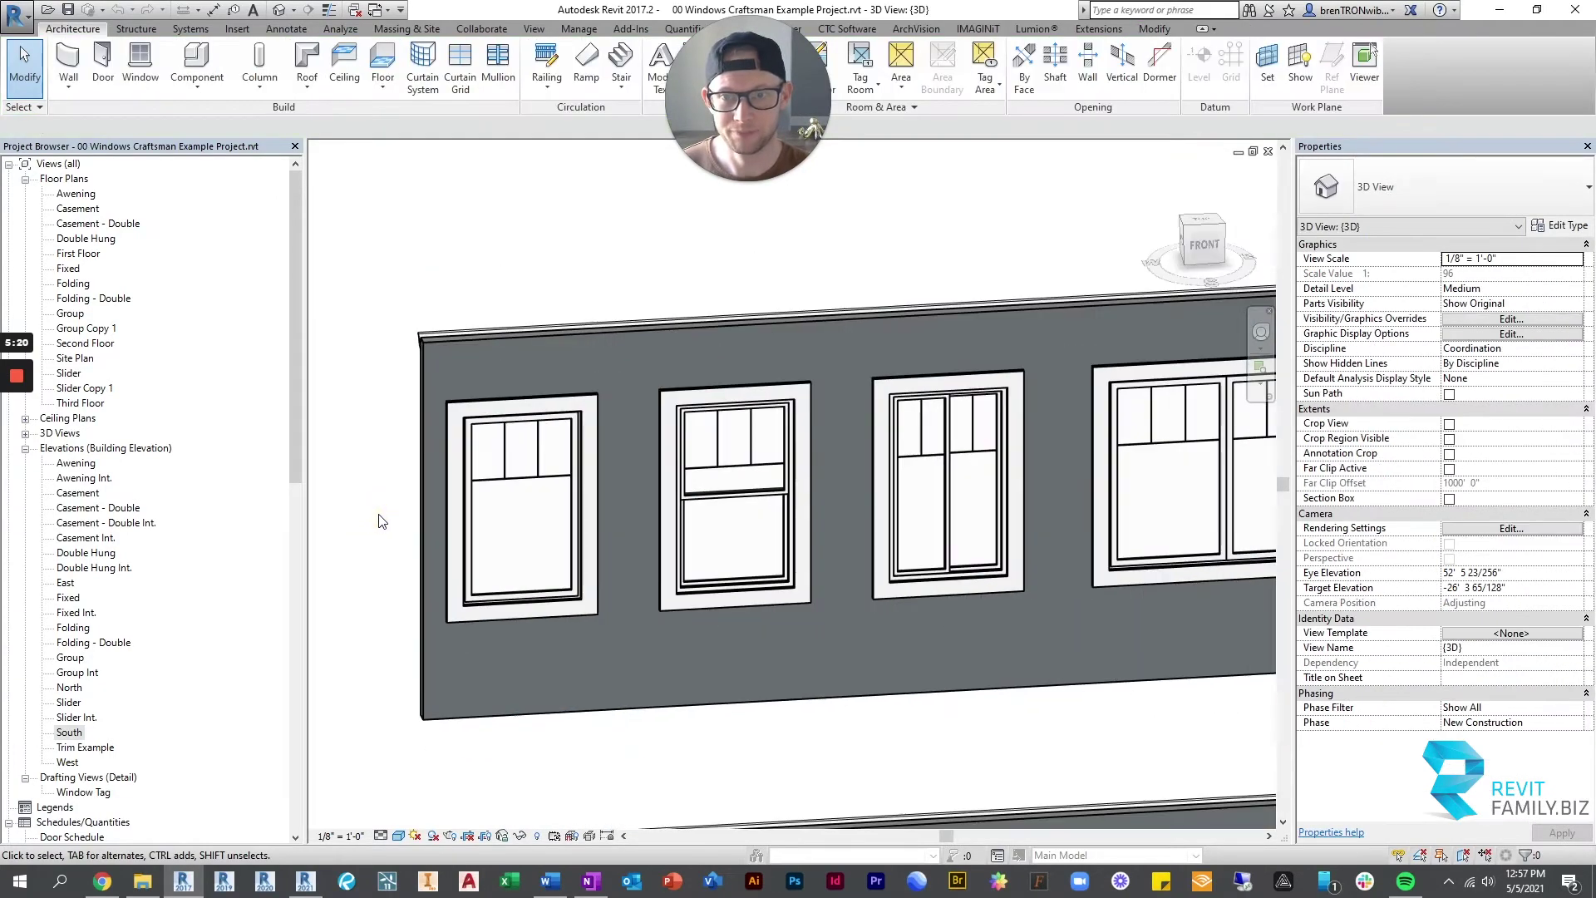
left_click(559, 466)
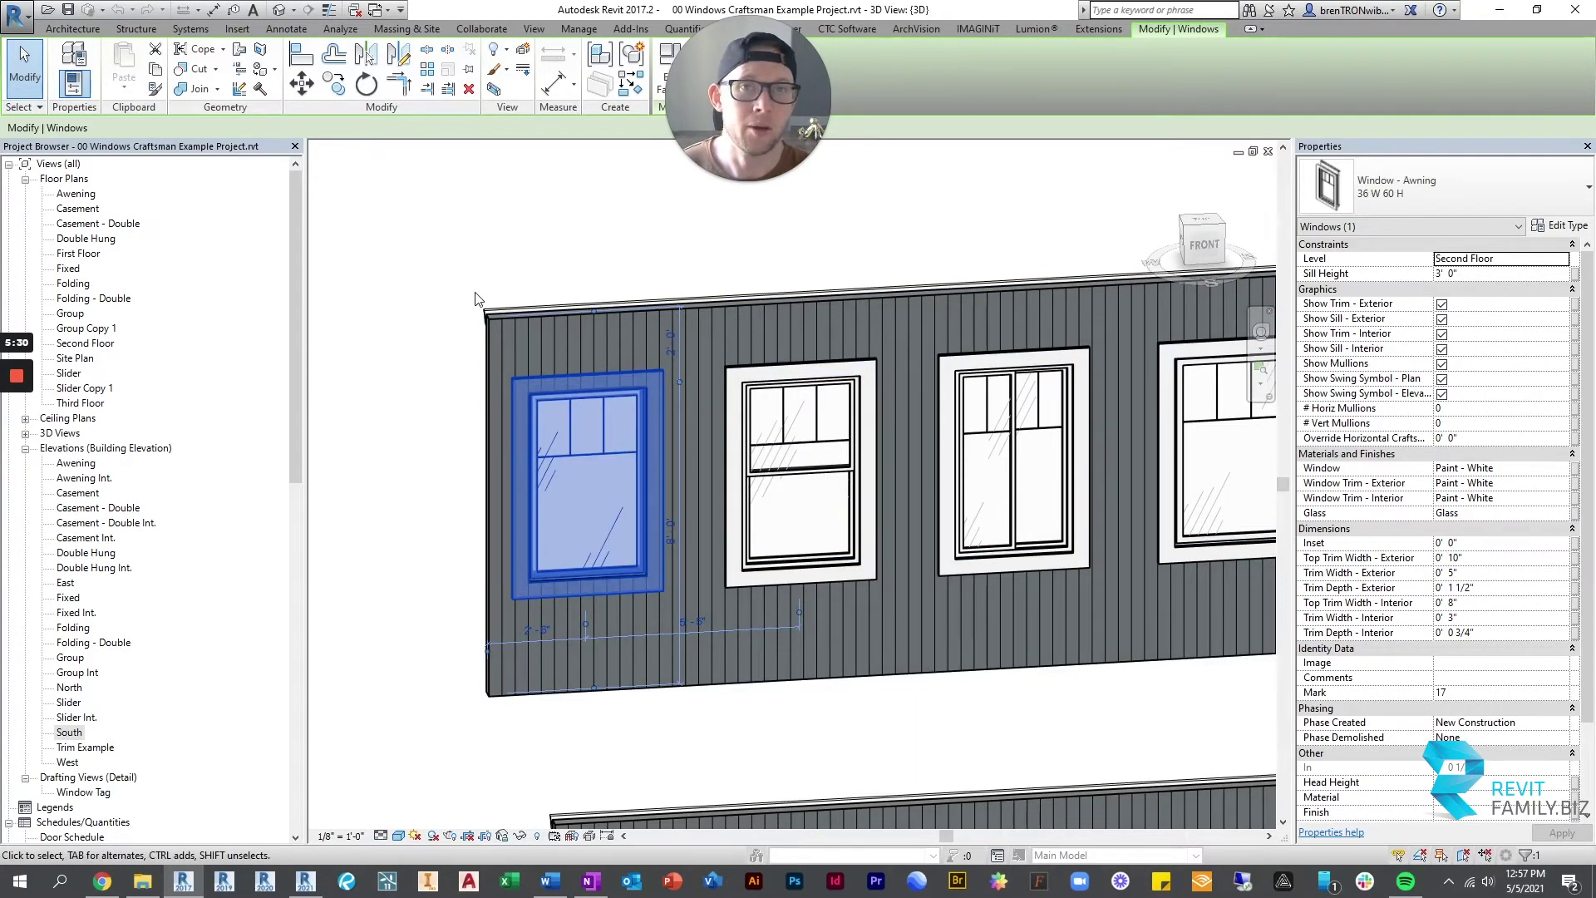
left_click(1441, 304)
left_click(1441, 320)
left_click(1441, 334)
left_click(1441, 350)
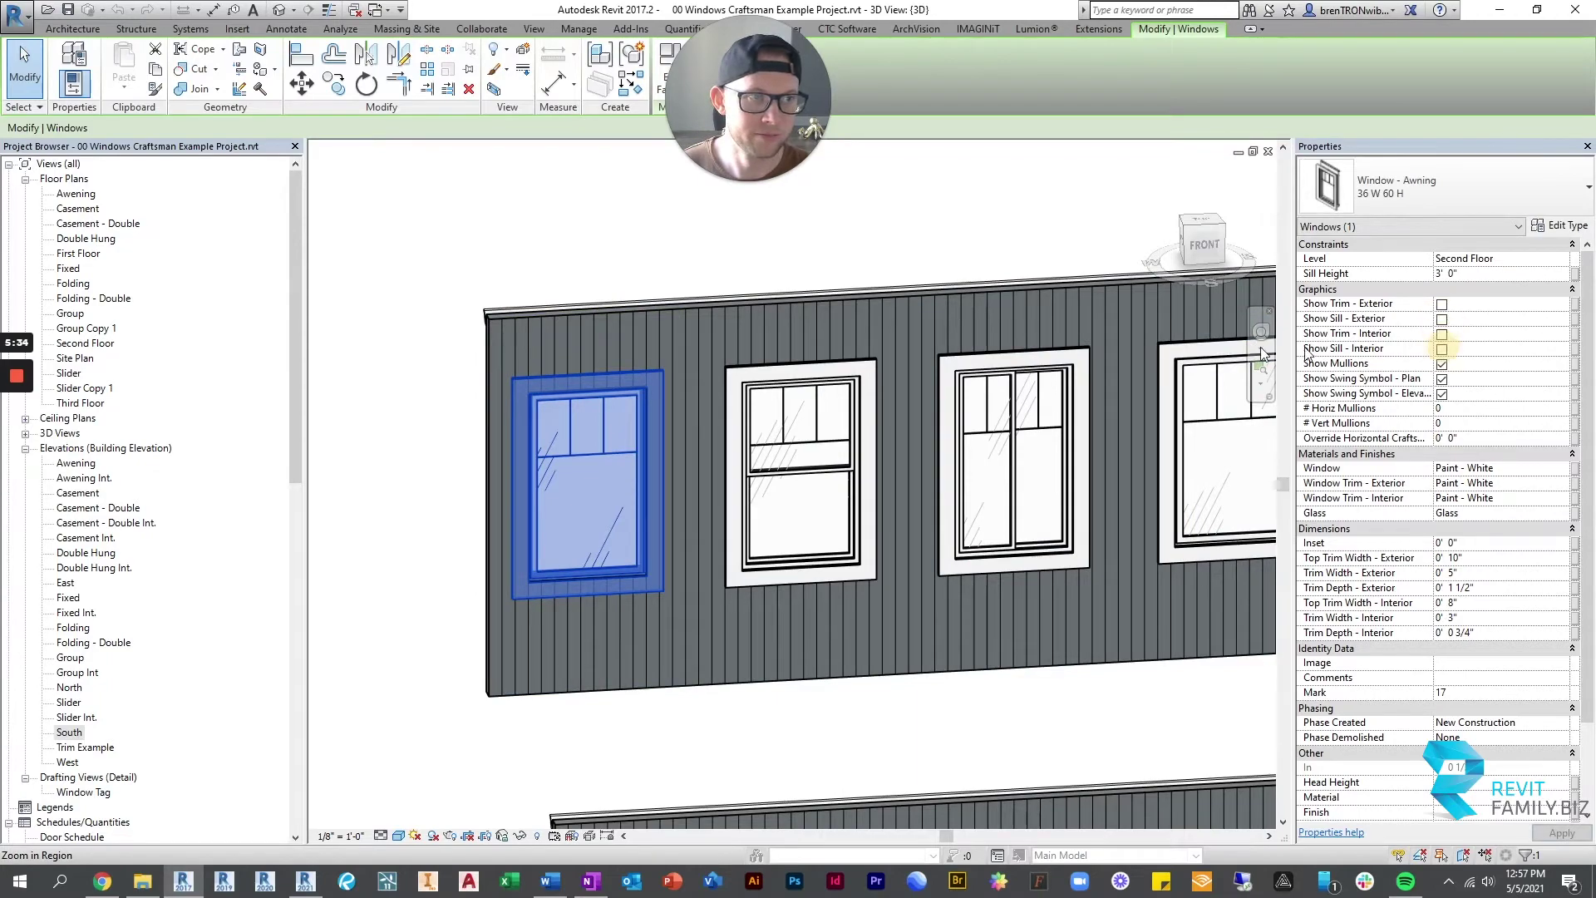
left_click(503, 275)
scroll(412, 414, "down", 3)
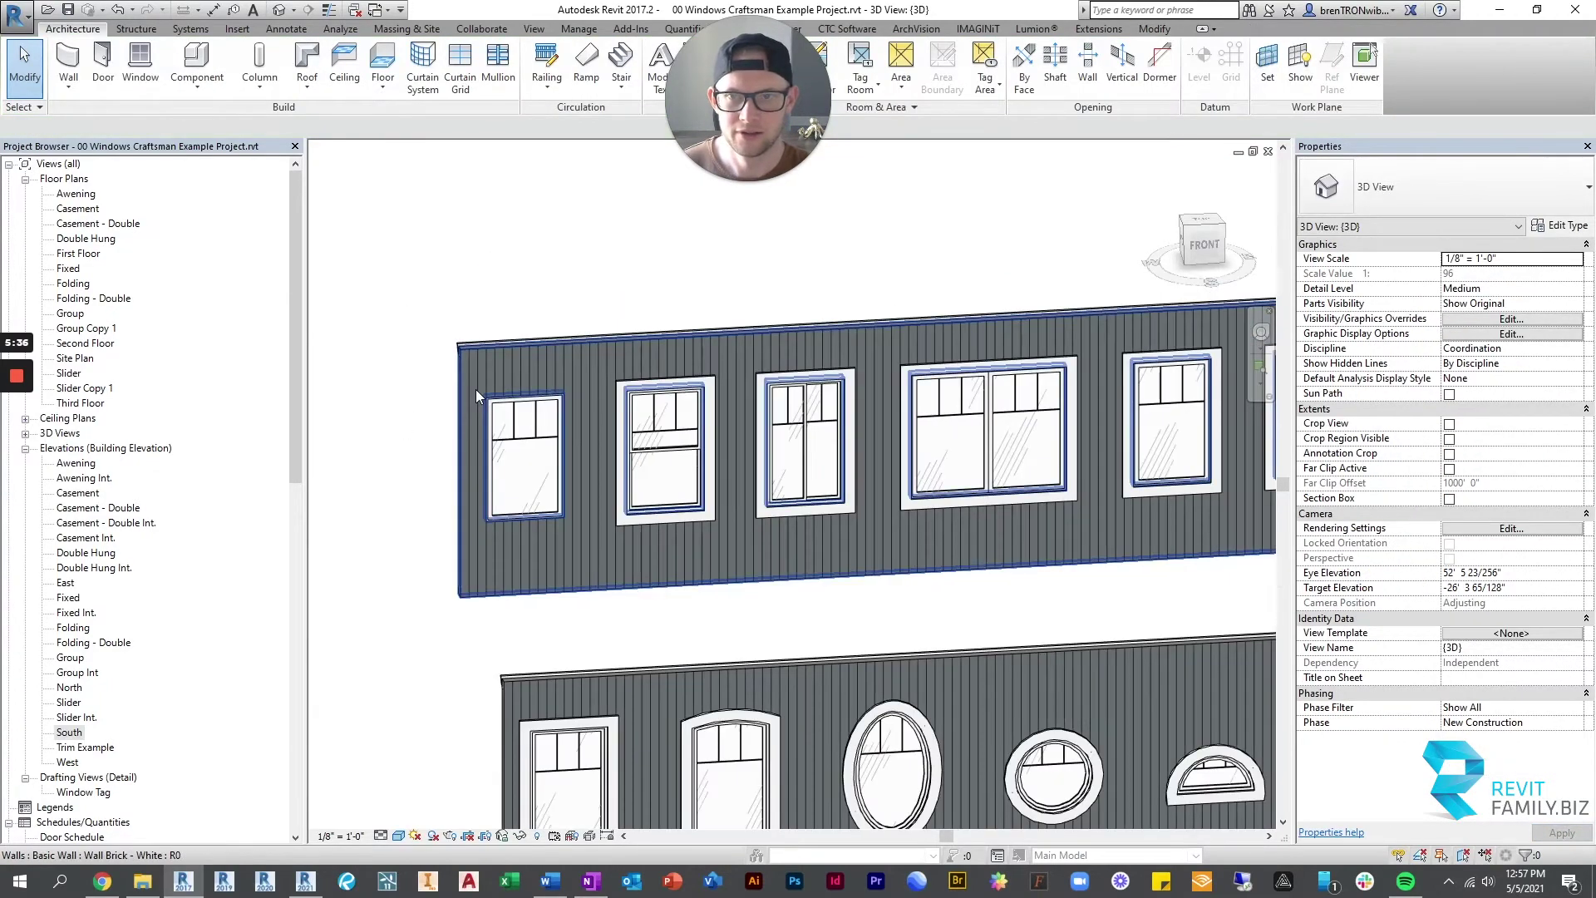
- Examine the awning window without trim or sills from the interior and exterior sides of the wall
left_click(475, 388)
middle_click_drag(475, 389, 324, 387, "shift")
left_click(1136, 320)
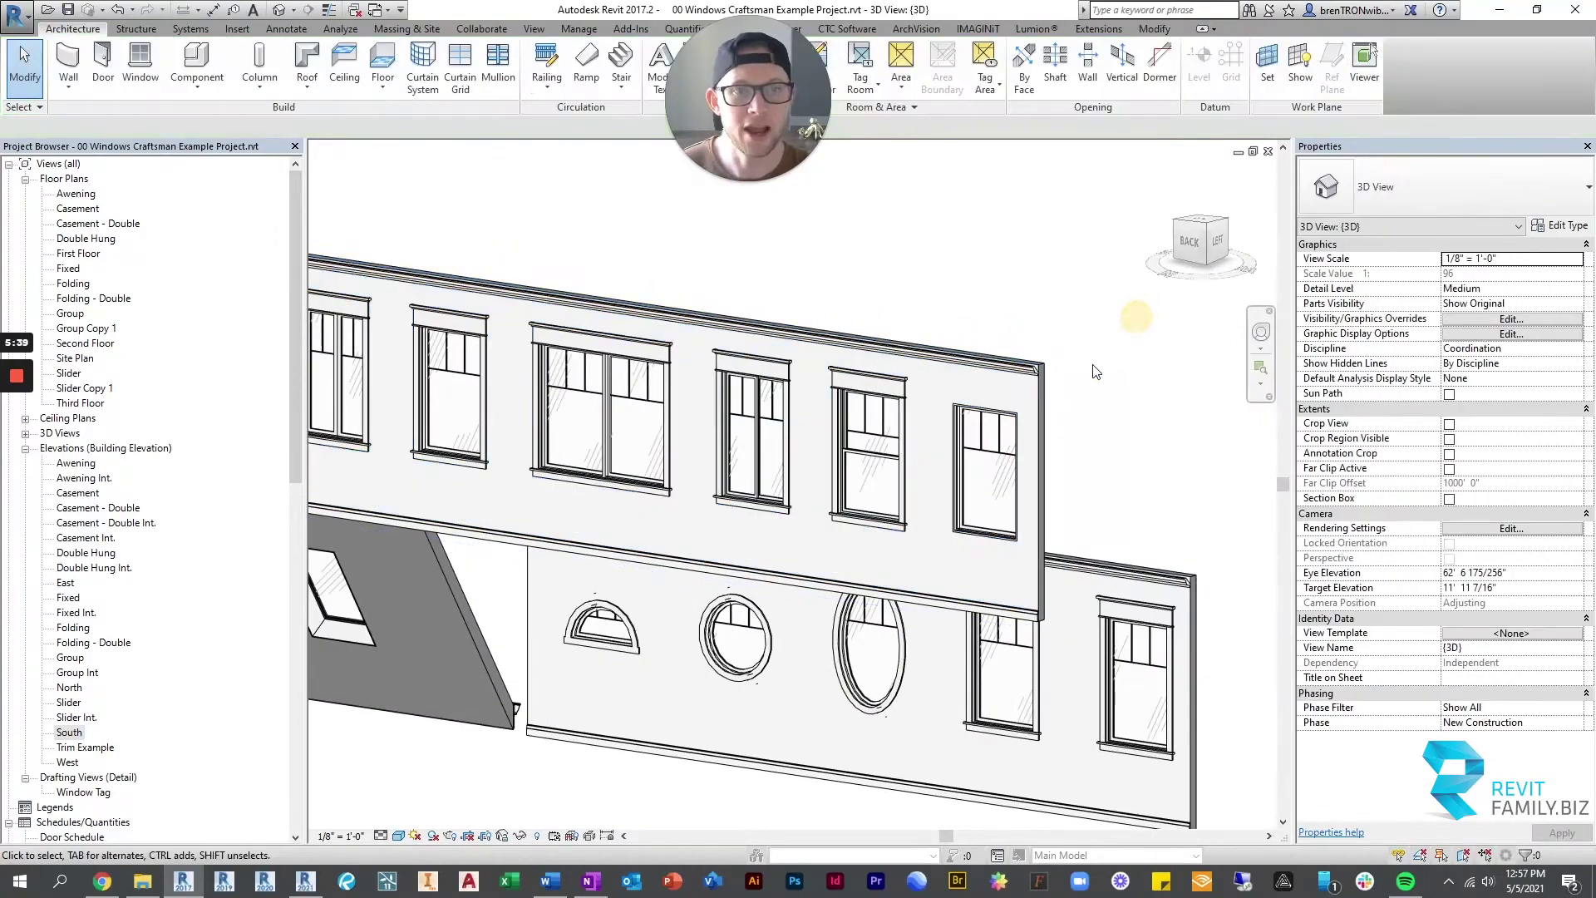
left_click(1033, 399)
middle_click_drag(1033, 399, 713, 388, "shift")
left_click(714, 387)
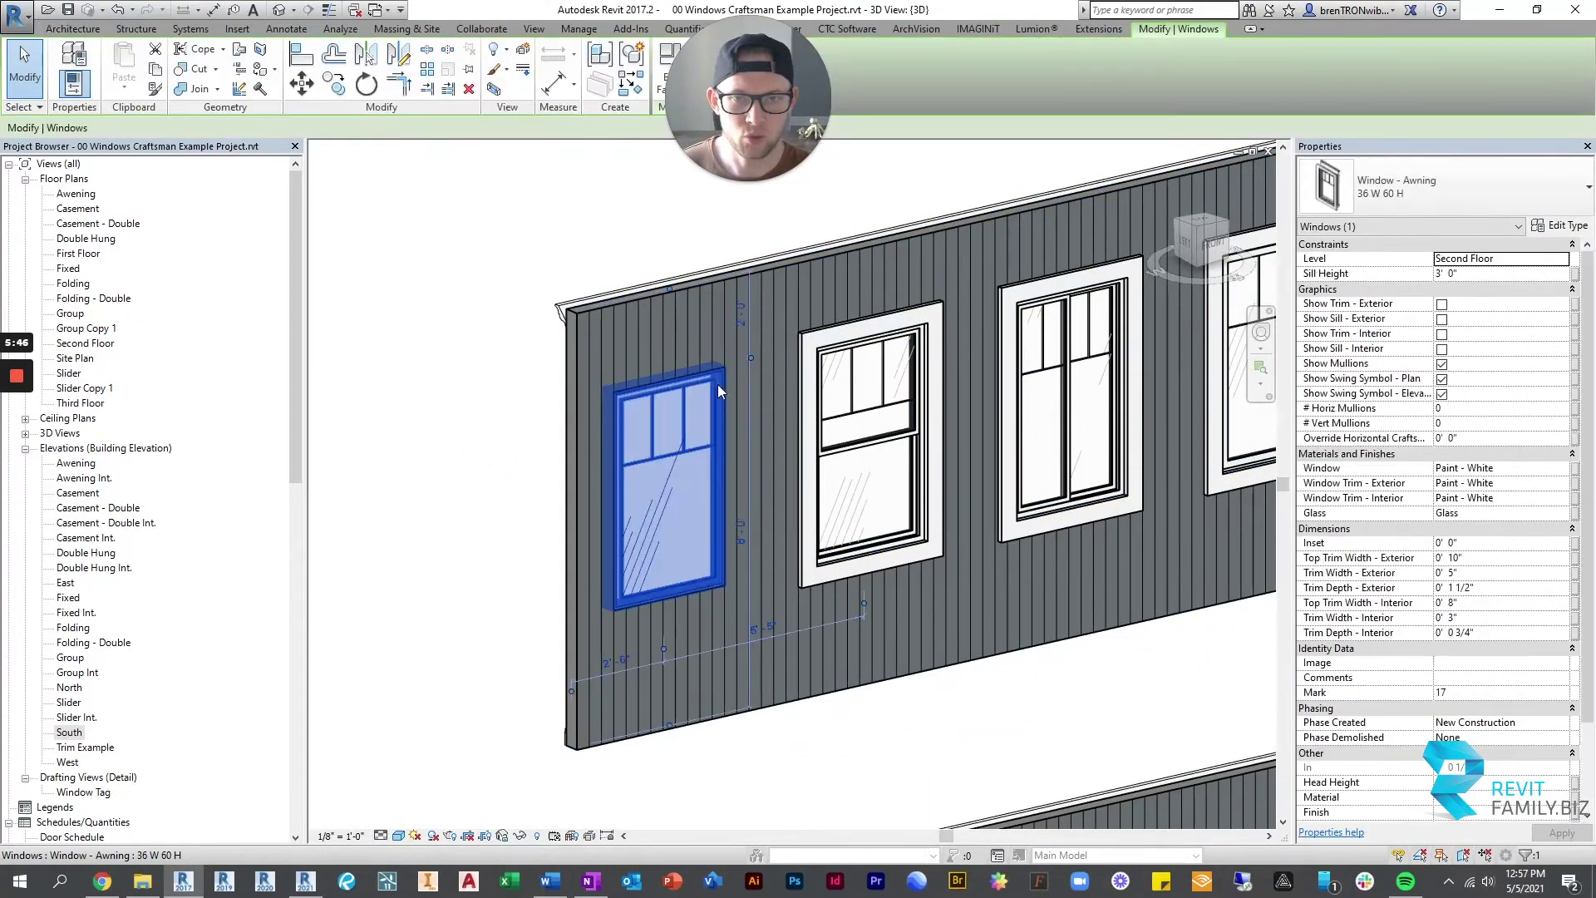
left_click(433, 579)
middle_click_drag(779, 652, 743, 610)
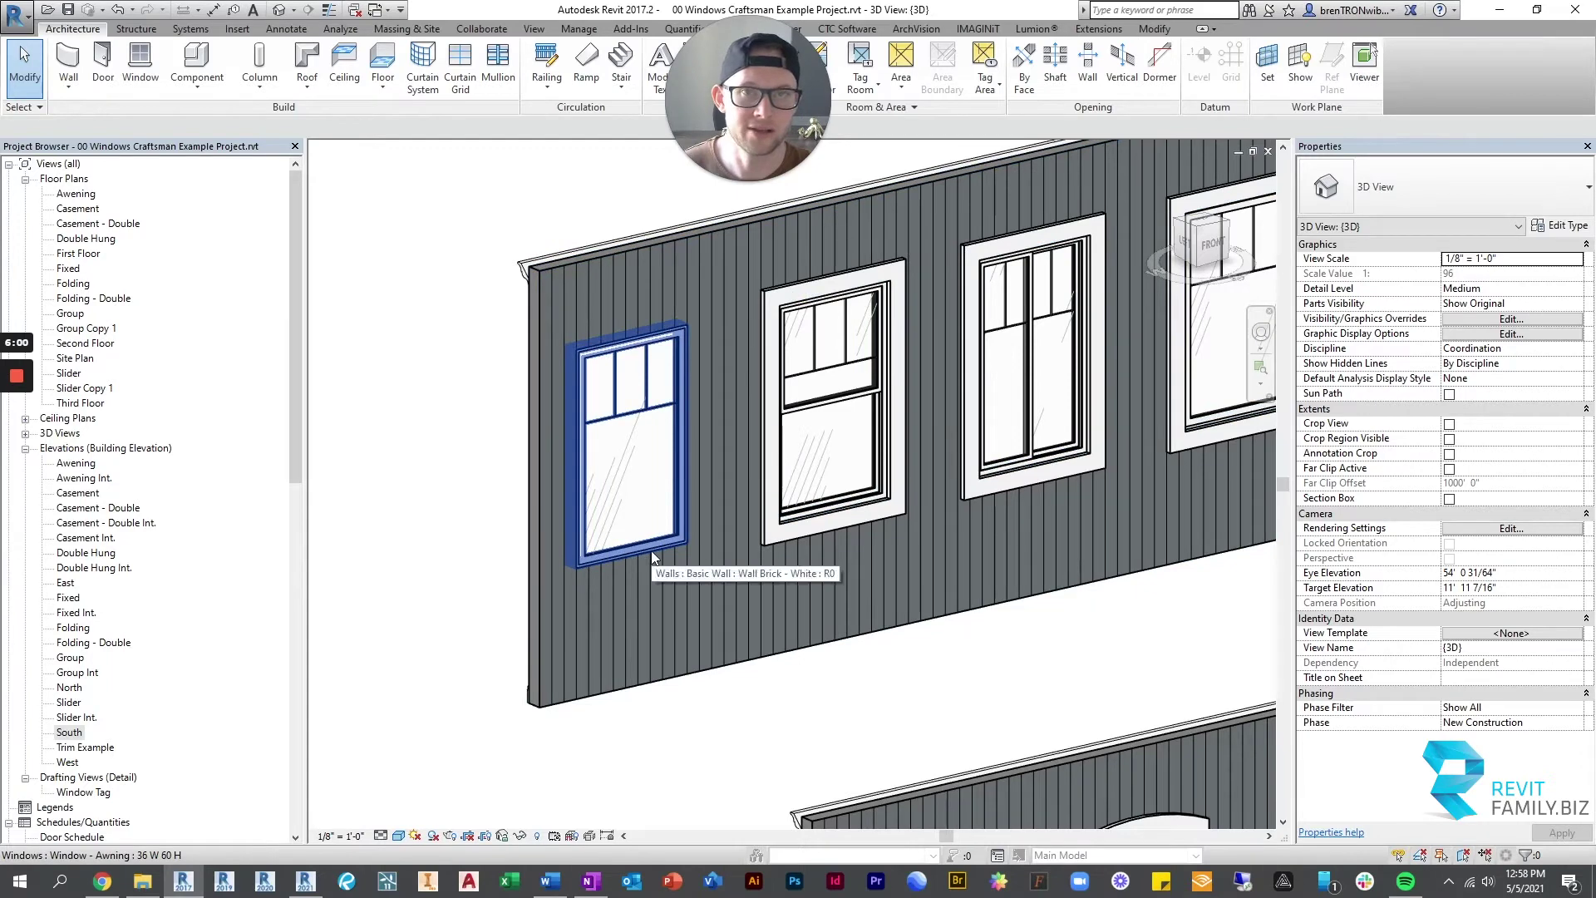
- Compare the untrimmed awning window with the trimmed windows along the same wall
scroll(756, 570, "down", 2)
middle_click_drag(862, 601, 695, 623)
middle_click_drag(905, 614, 871, 587, "shift")
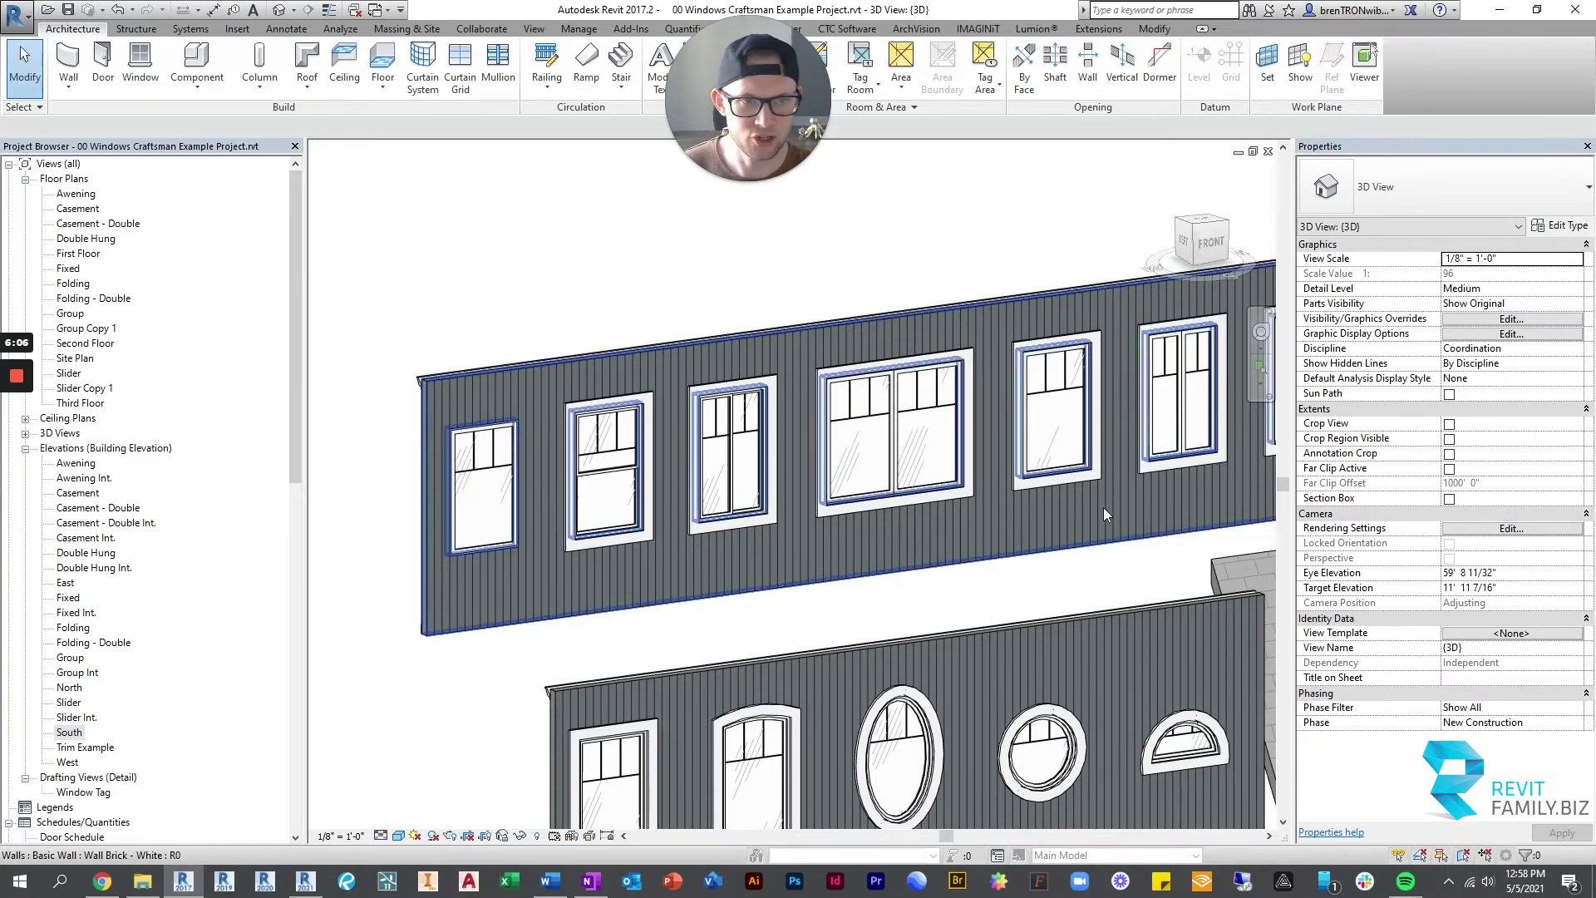
scroll(440, 587, "up", 3)
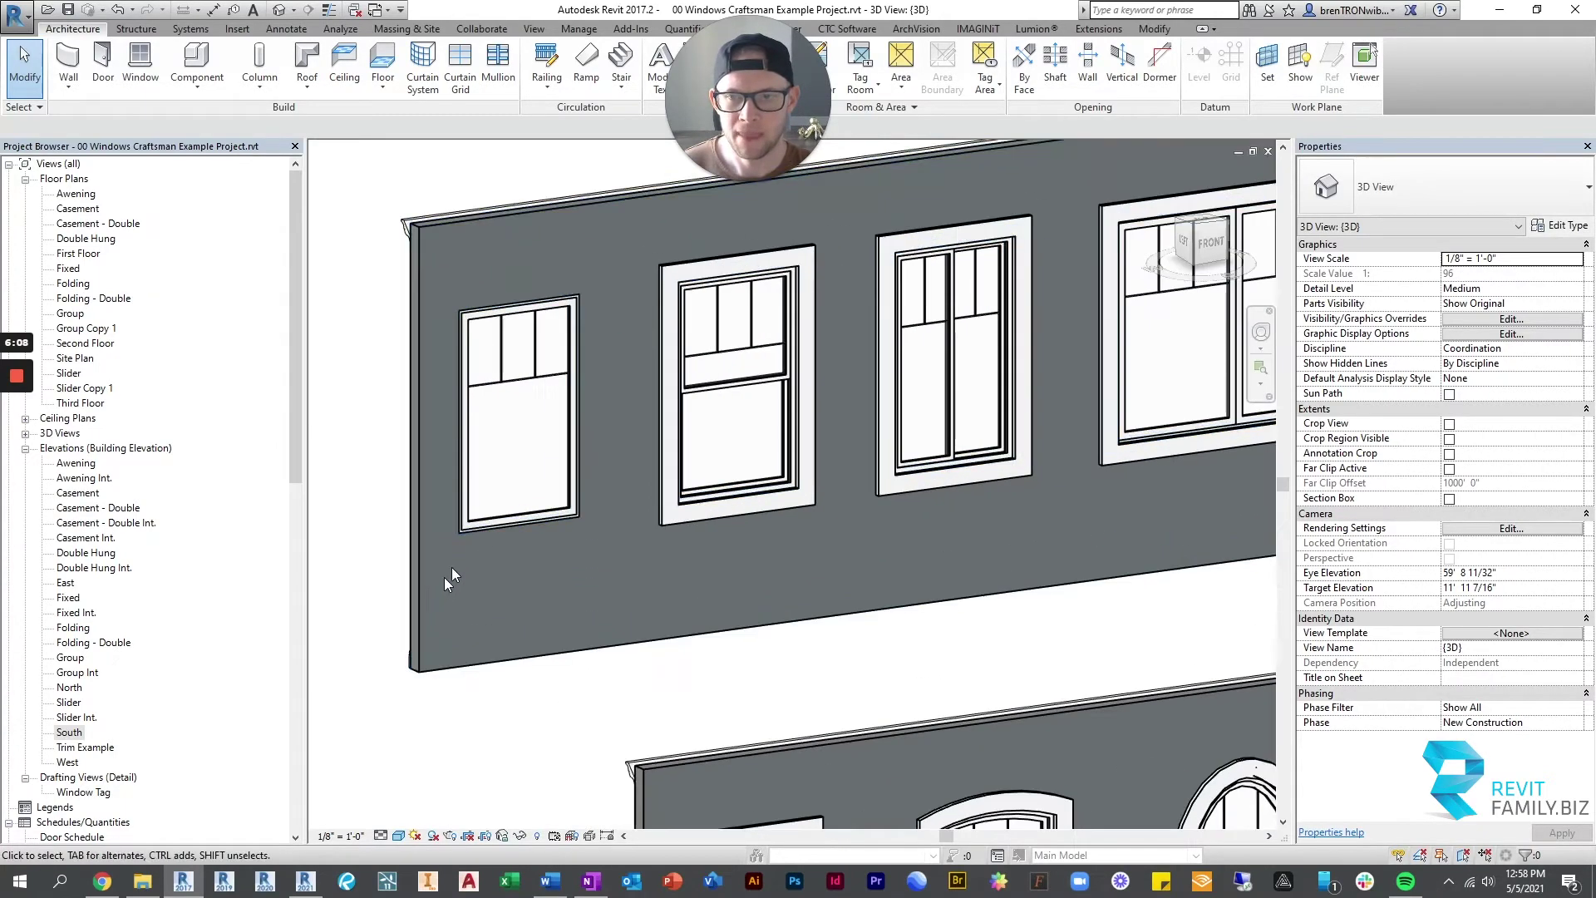
scroll(485, 534, "down", 4)
scroll(598, 516, "up", 2)
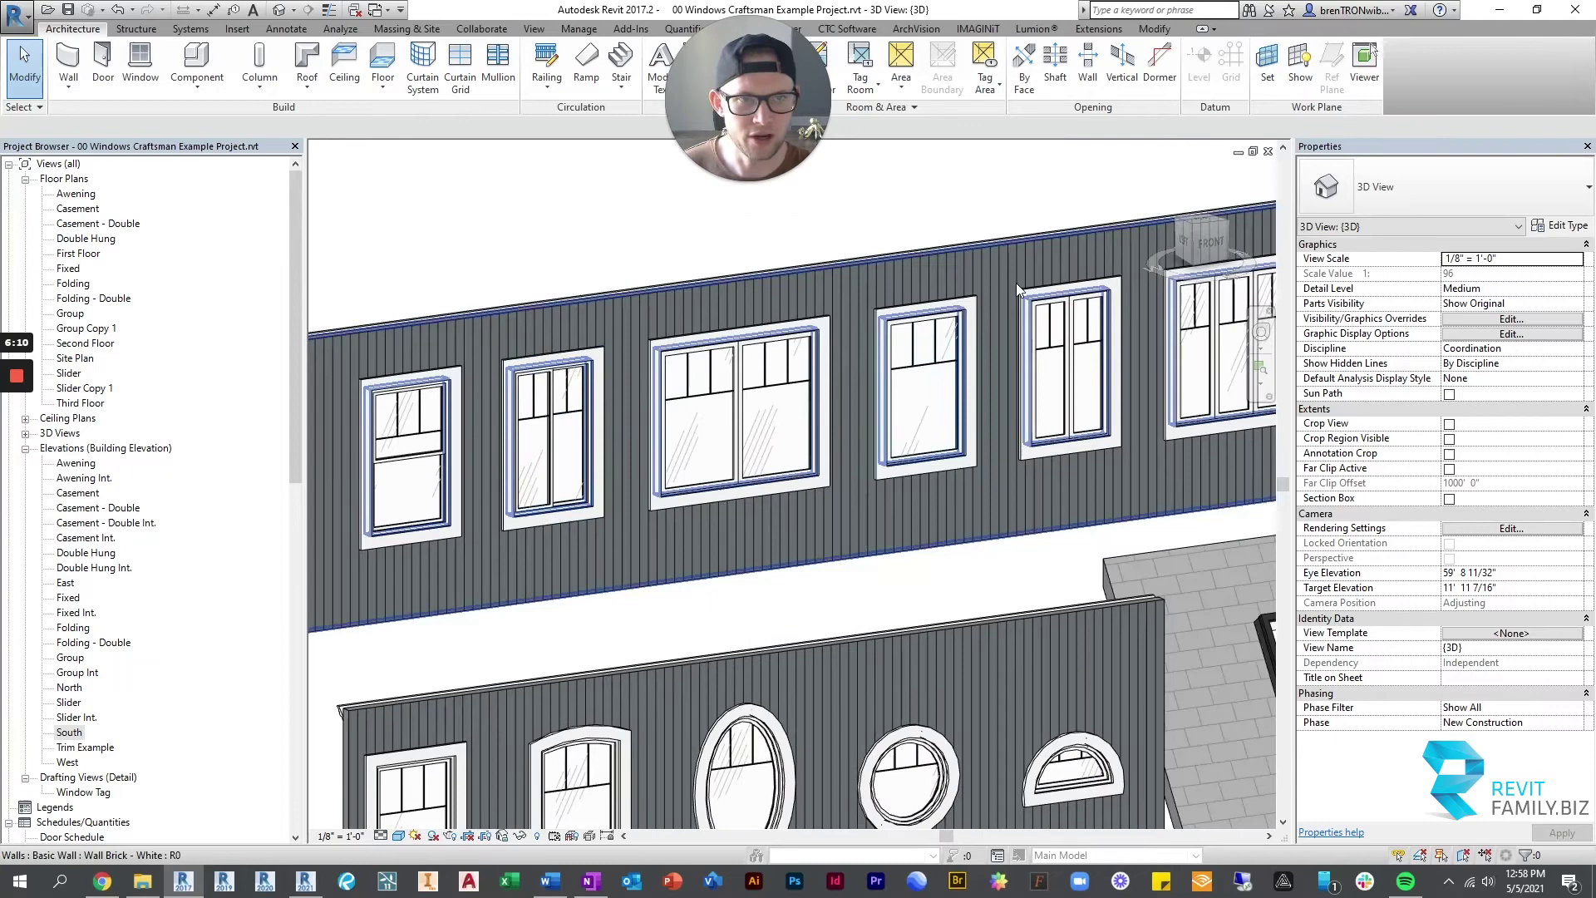
middle_click_drag(599, 515, 779, 534)
scroll(754, 520, "up", 2)
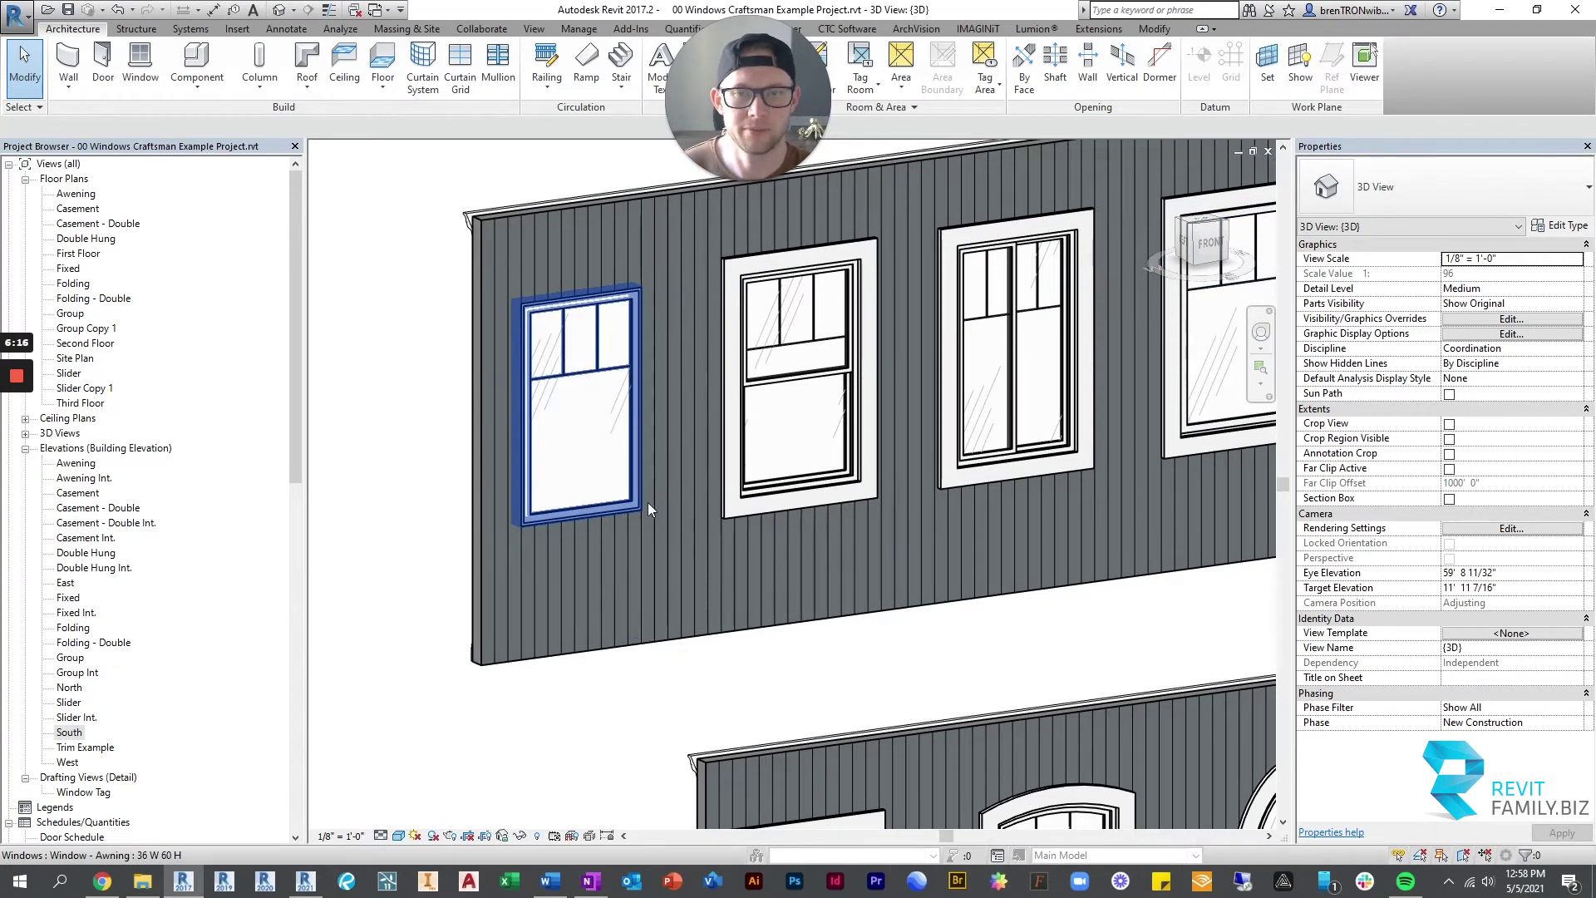
- Turn on Show Trim - Exterior for the awning window
left_click(632, 406)
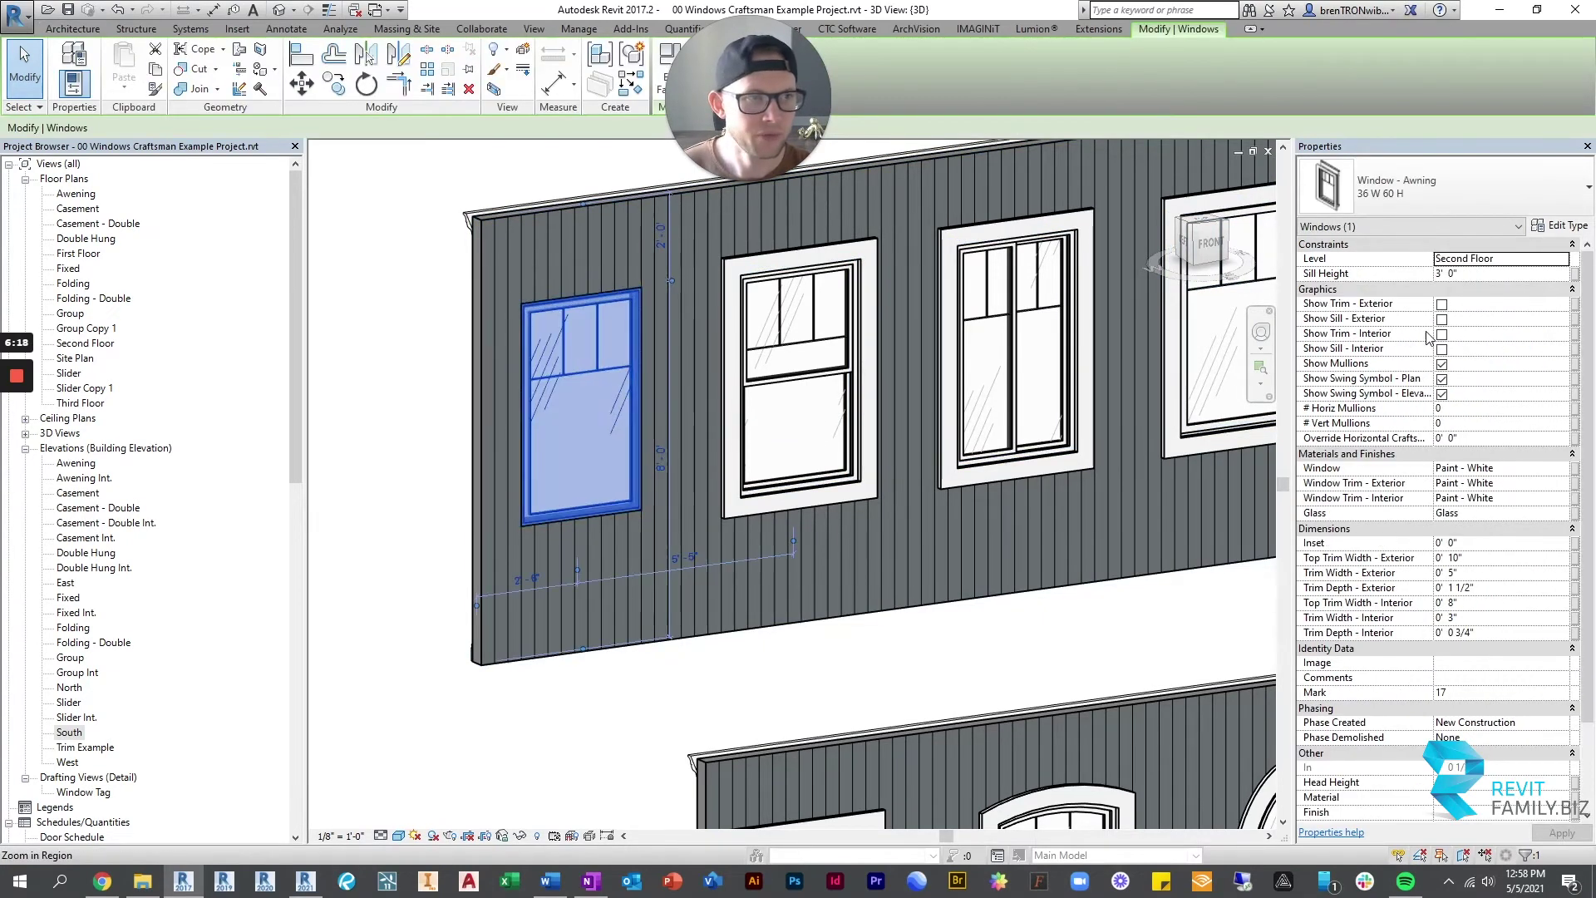
left_click(1441, 304)
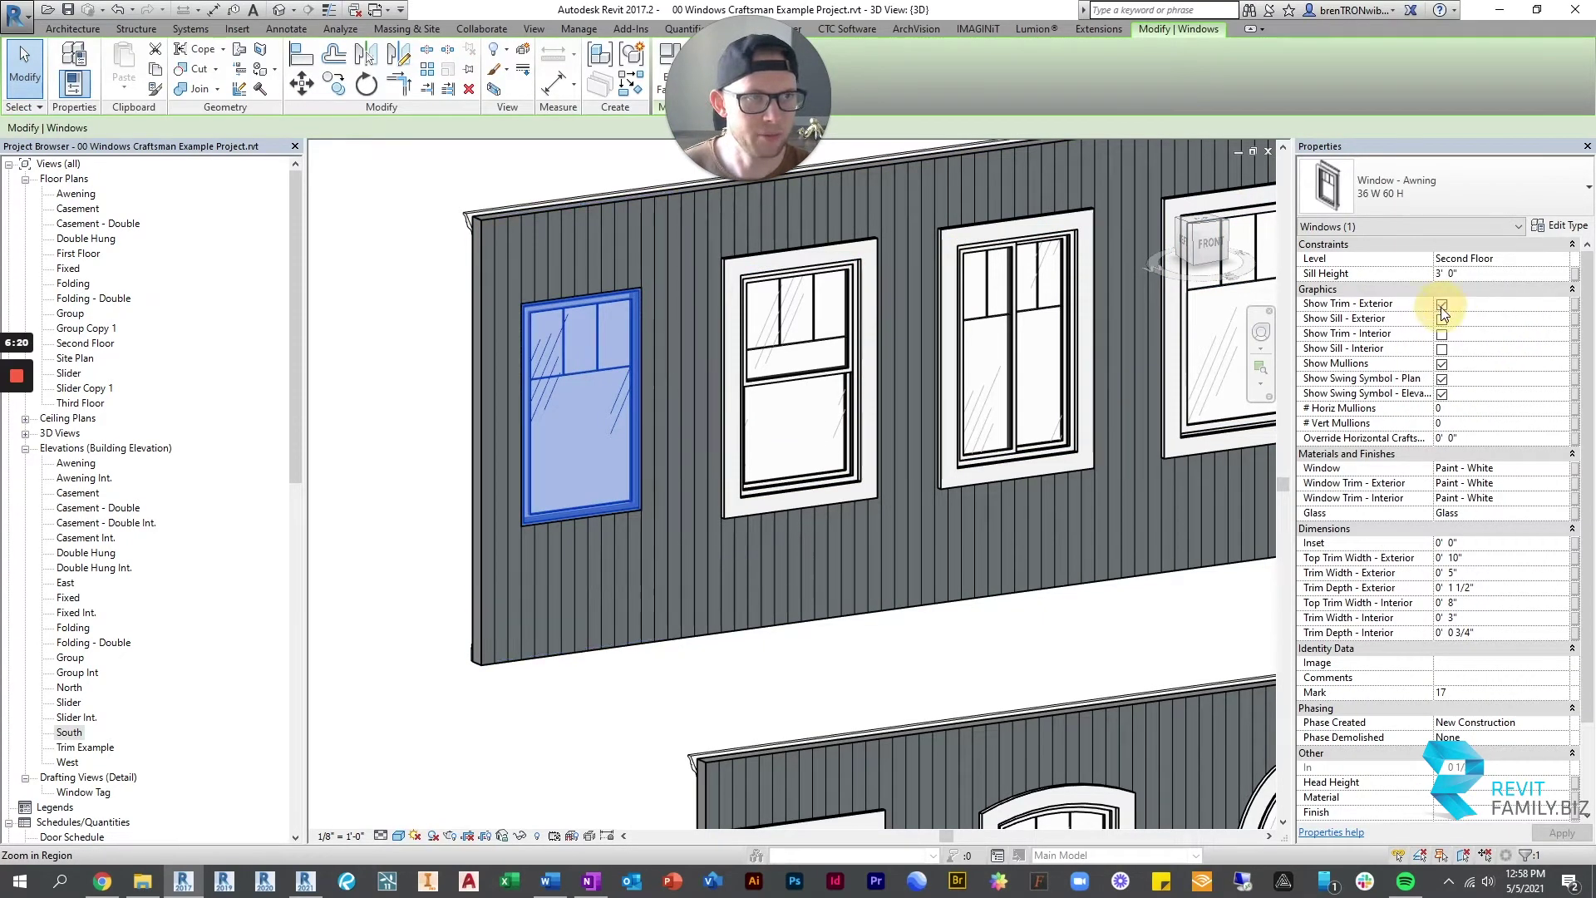
left_click(398, 403)
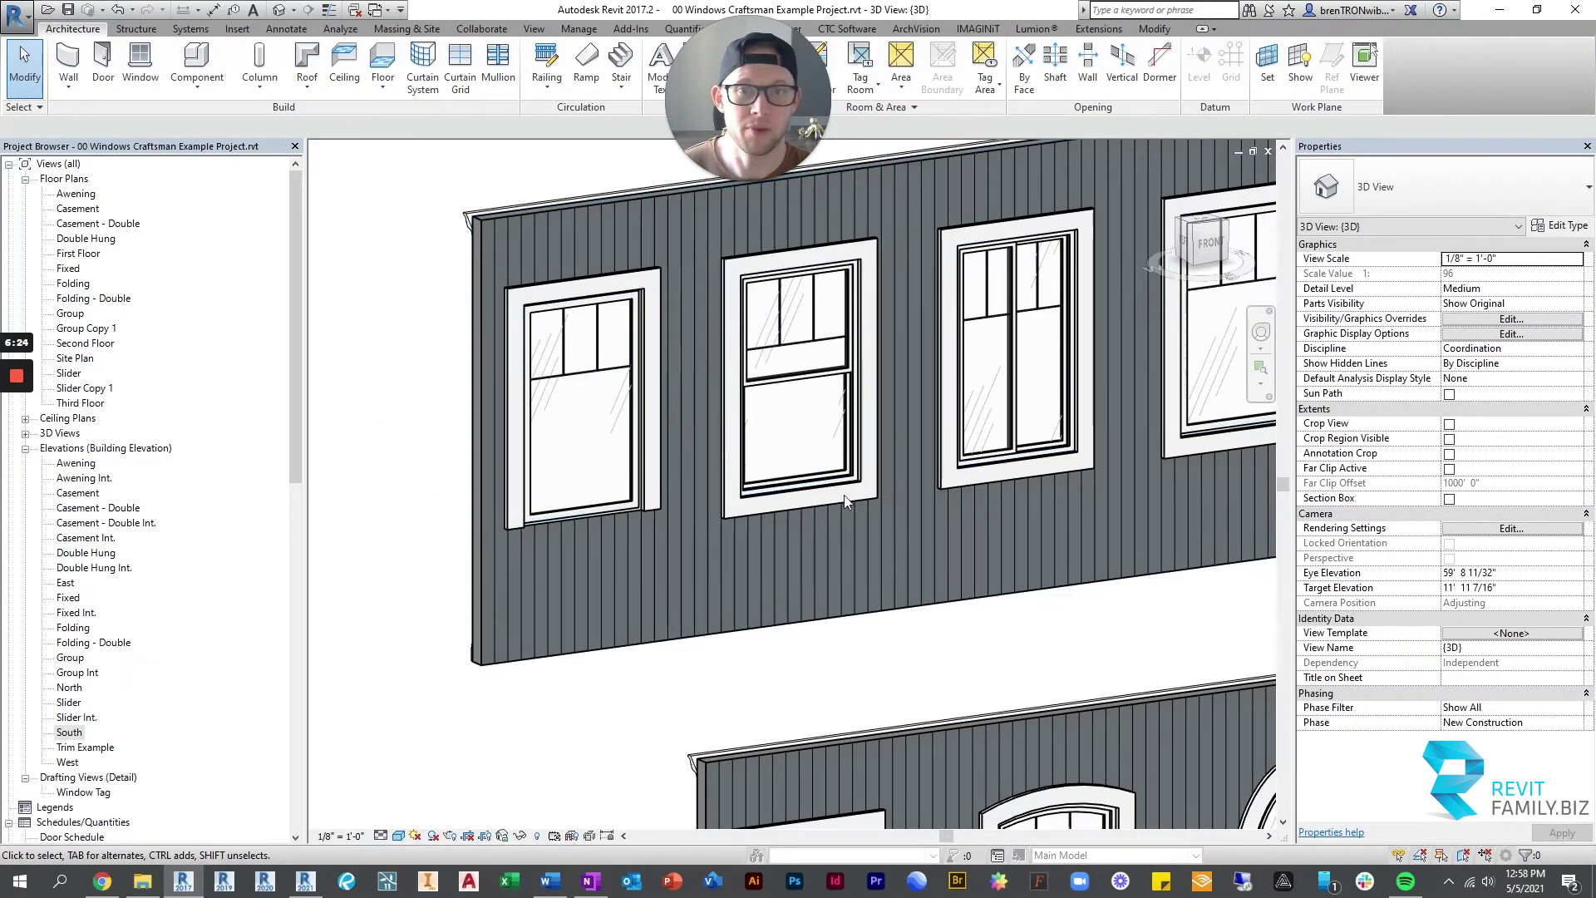
- Turn on Show Sill - Interior for the awning window and check it from the interior side of the wall
left_click(555, 316)
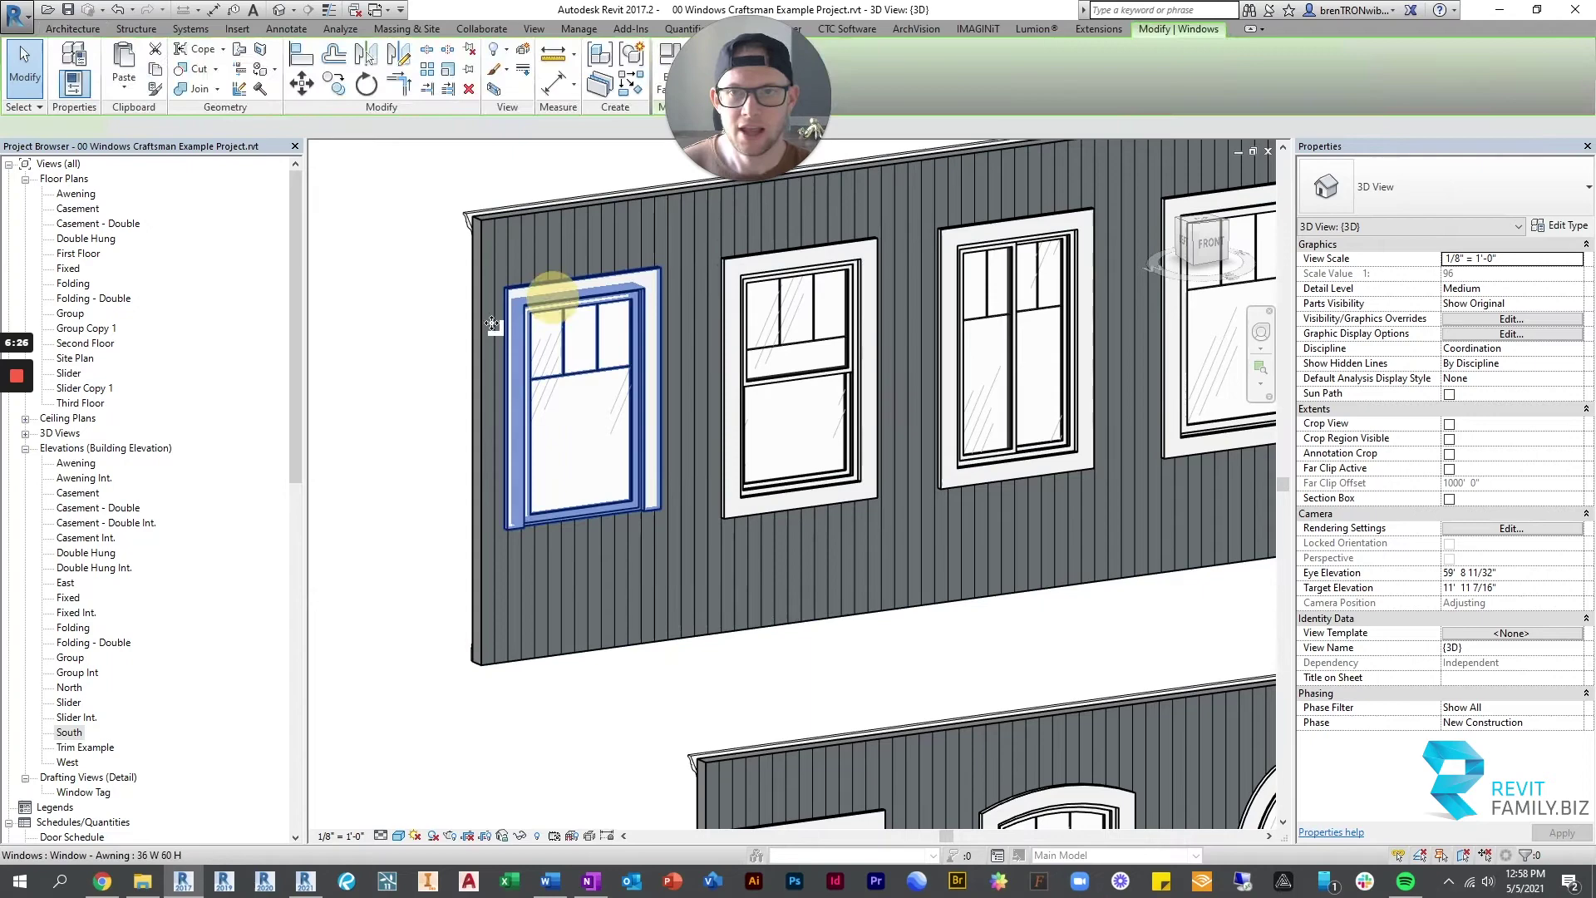
middle_click_drag(556, 316, 922, 403, "shift")
scroll(841, 397, "down", 2)
middle_click_drag(809, 407, 848, 410)
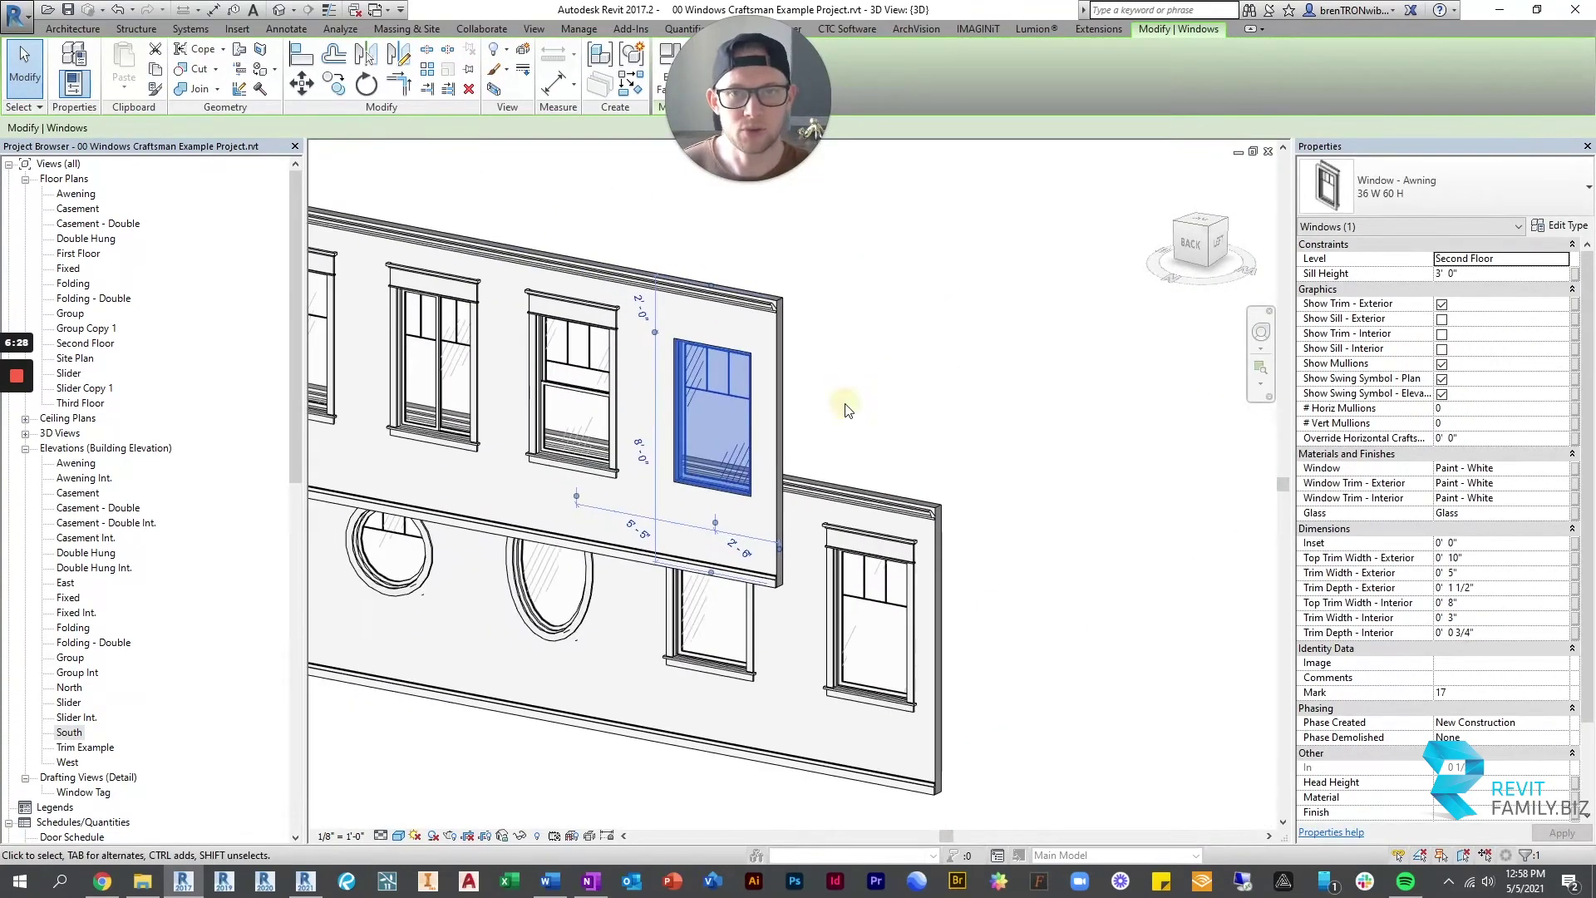
left_click(848, 409)
middle_click_drag(731, 478, 558, 439, "shift")
scroll(560, 438, "up", 3)
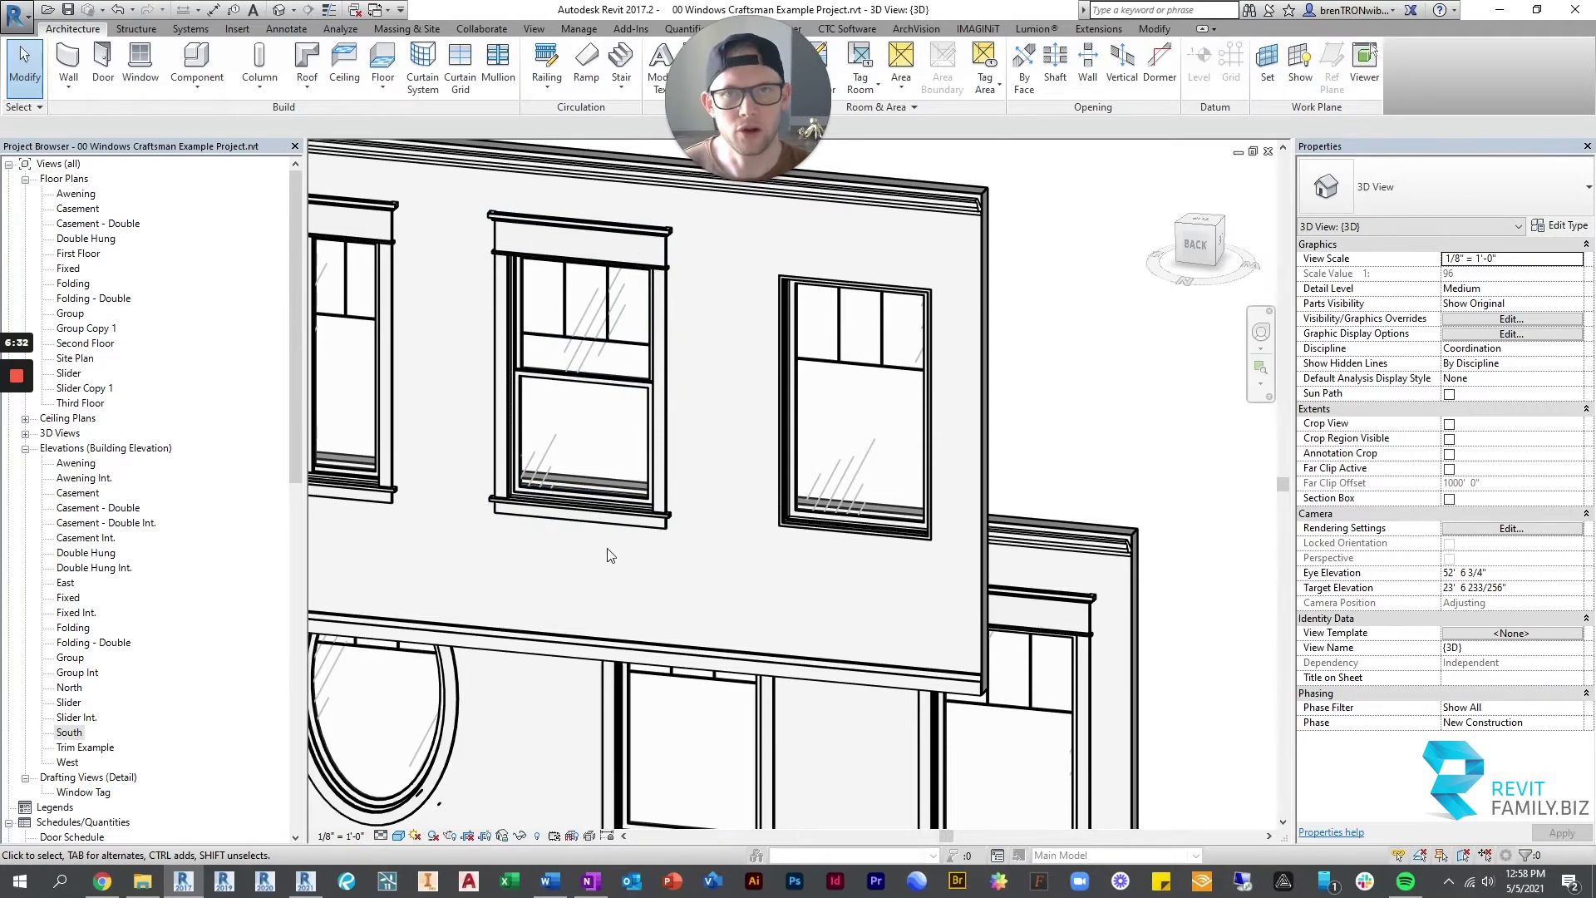
left_click(786, 419)
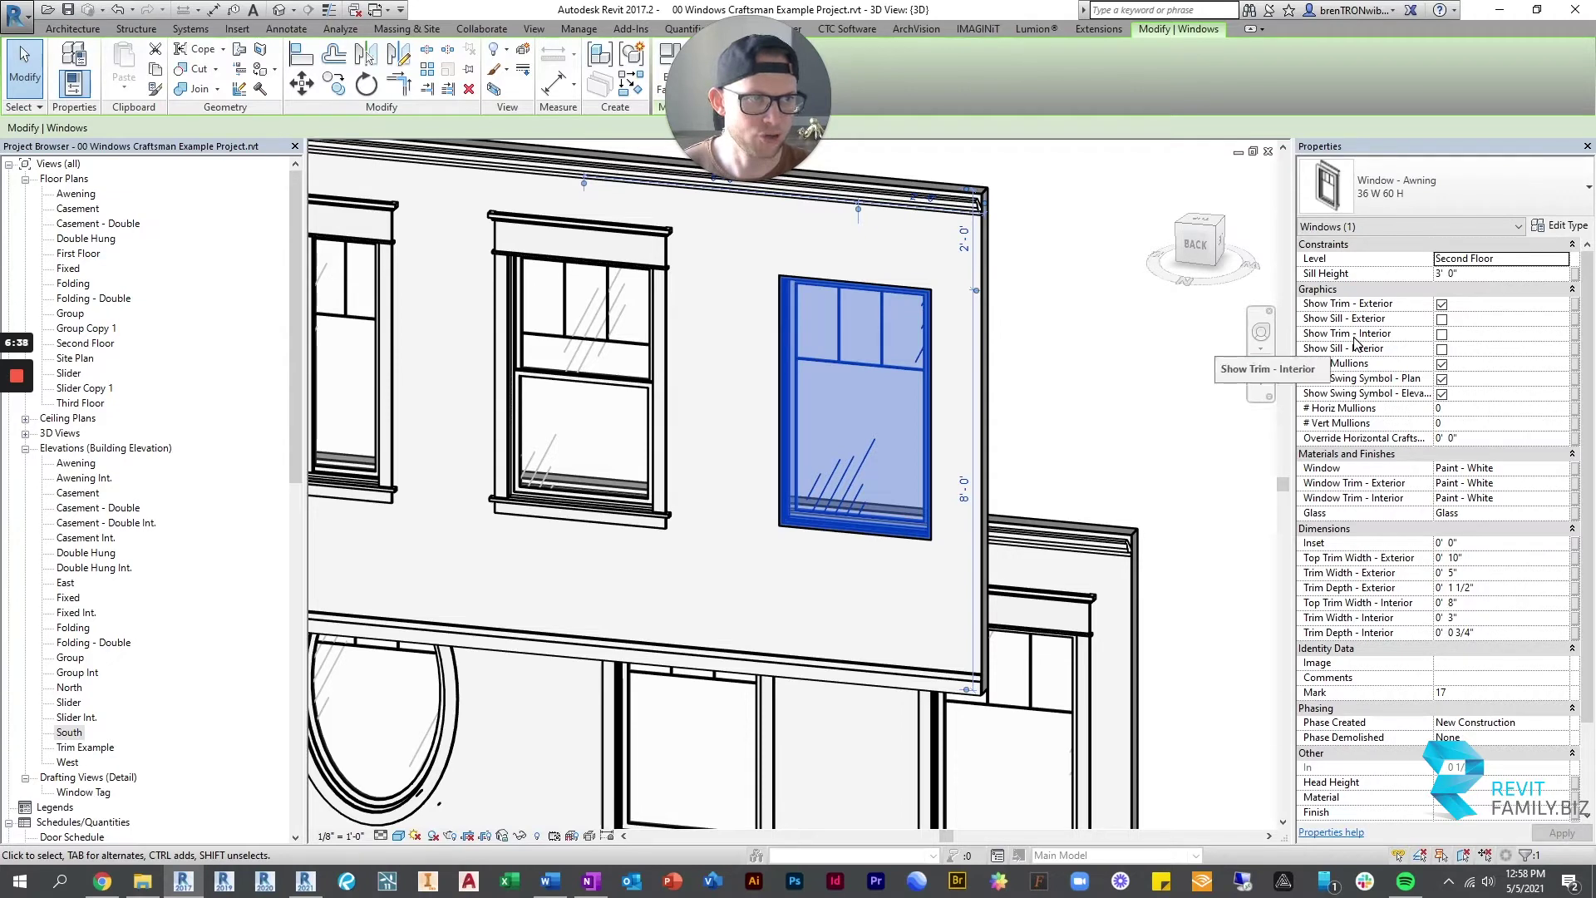
left_click(1441, 348)
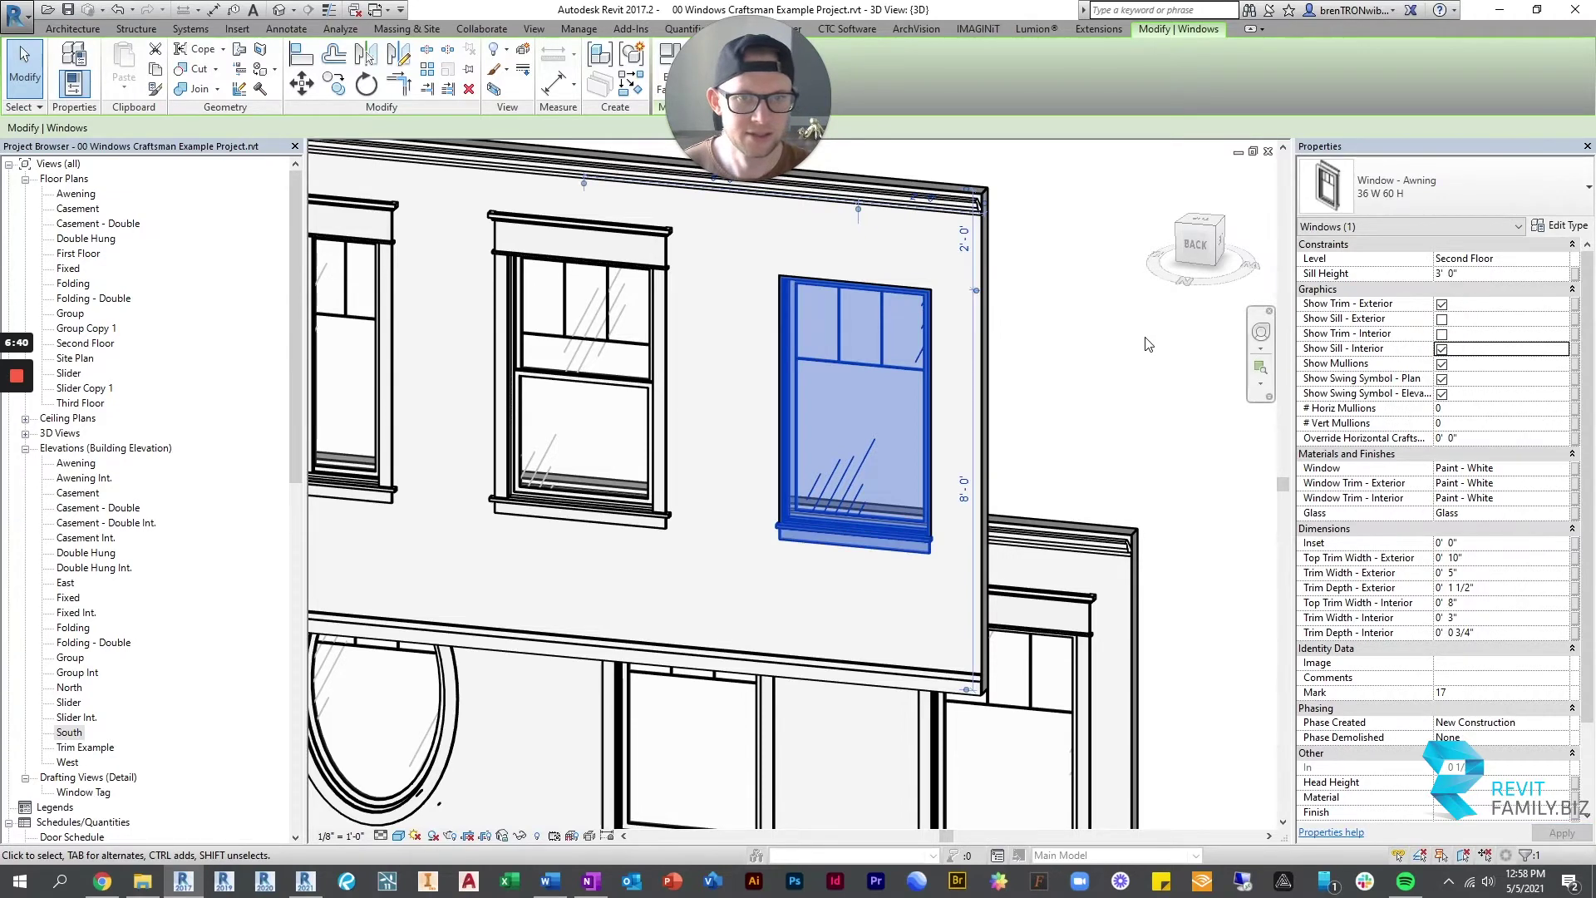
left_click(1150, 344)
scroll(783, 558, "up", 3)
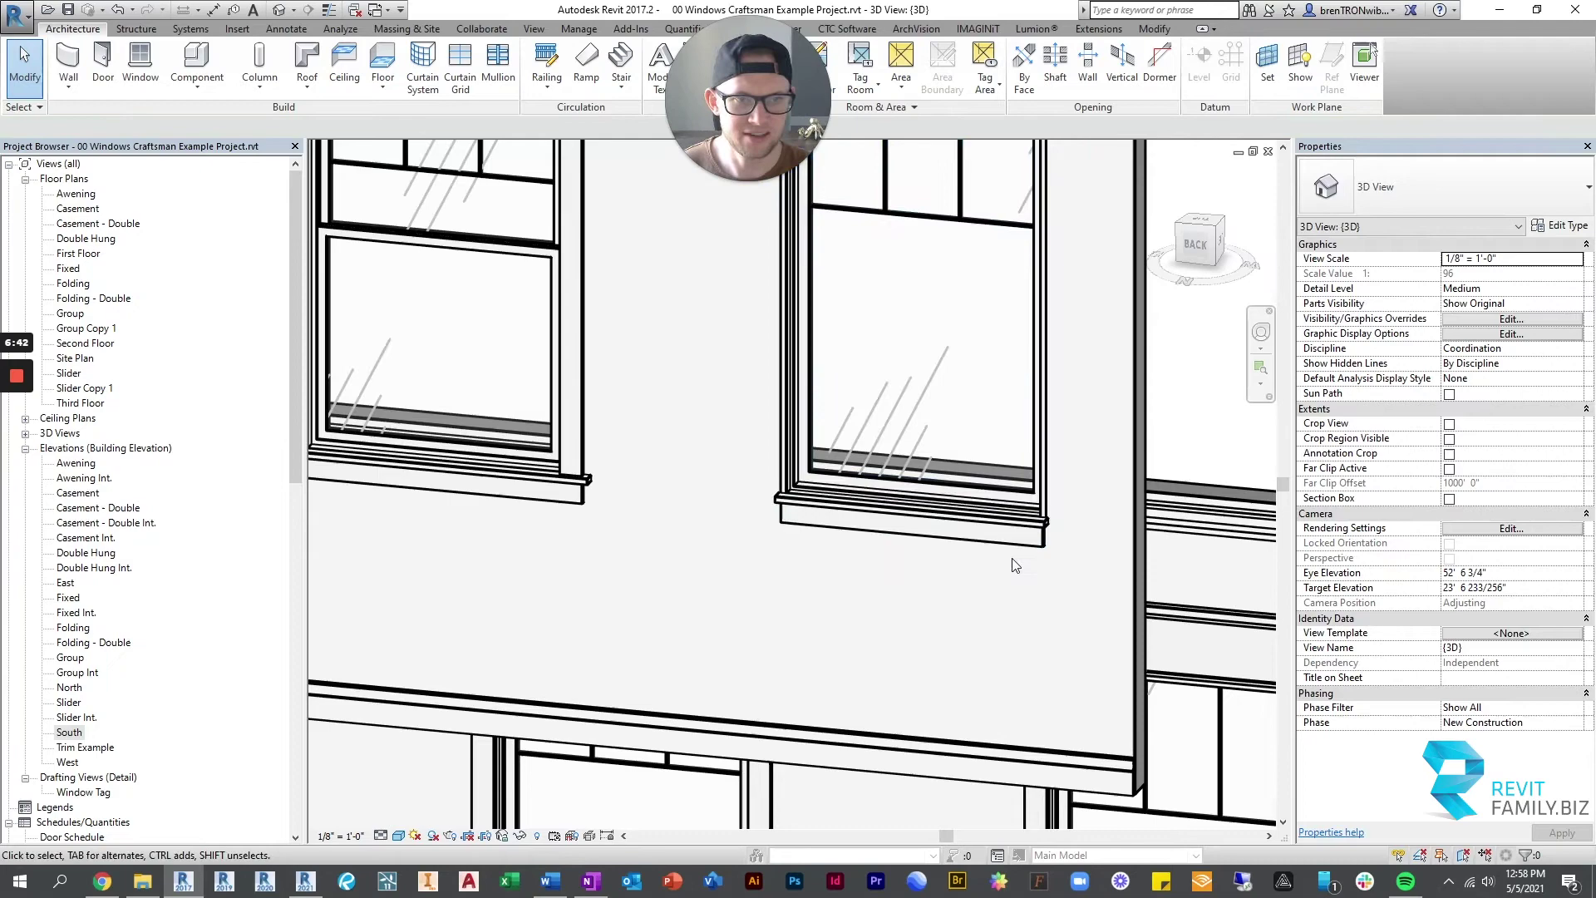
scroll(964, 582, "down", 4)
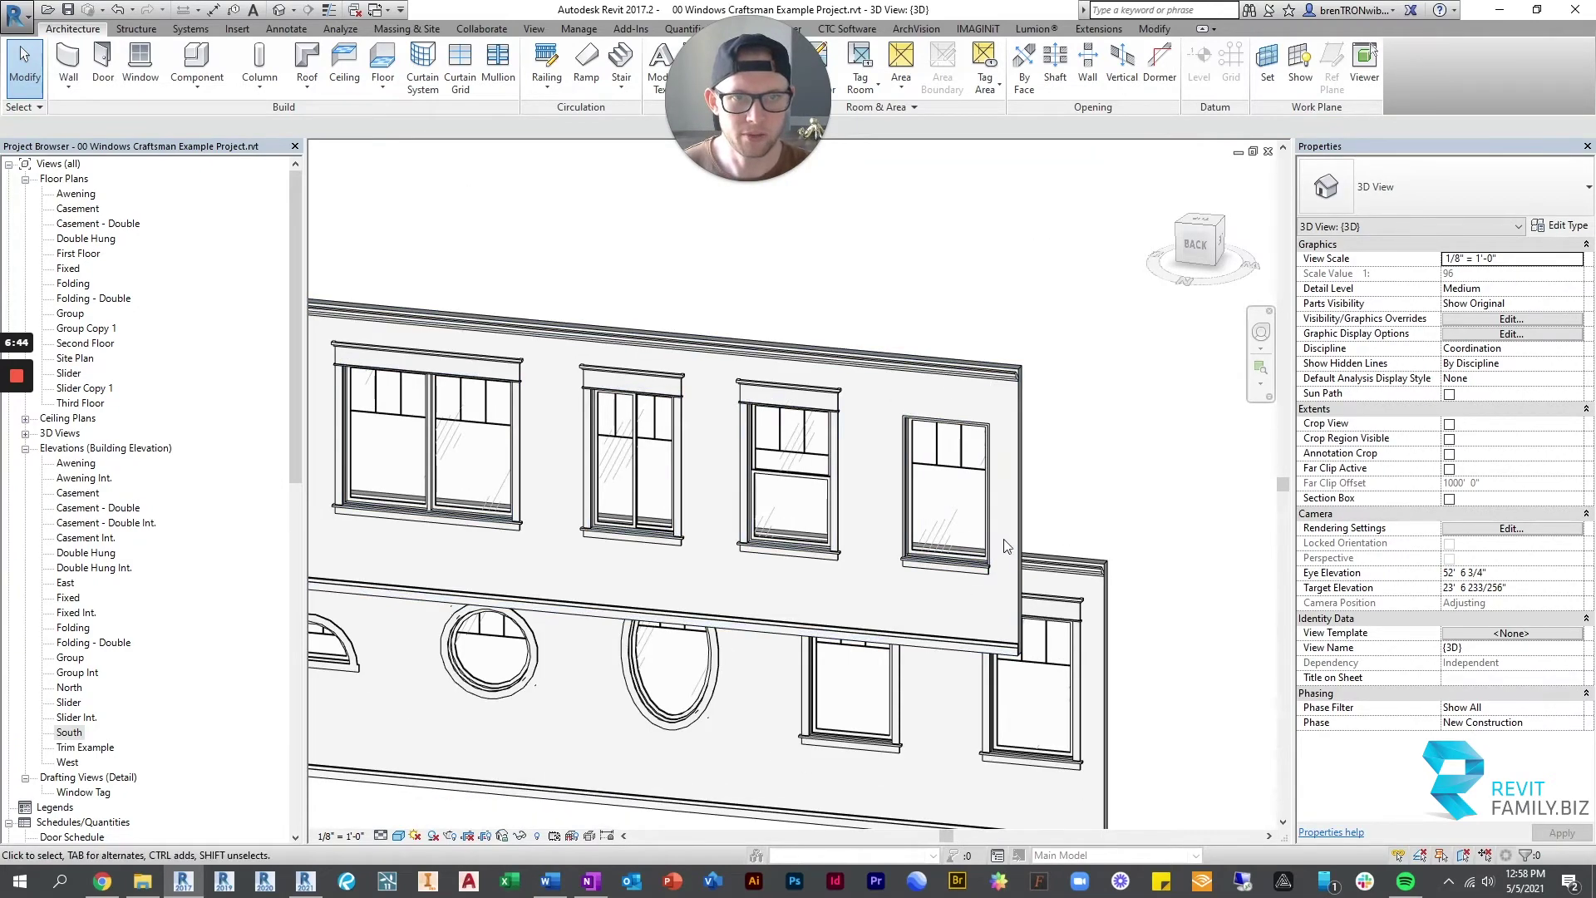
- Turn off Show Mullions for the awning window and check its glass from the exterior side
left_click(1015, 502)
middle_click_drag(1015, 502, 1015, 589, "shift")
scroll(588, 603, "up", 2)
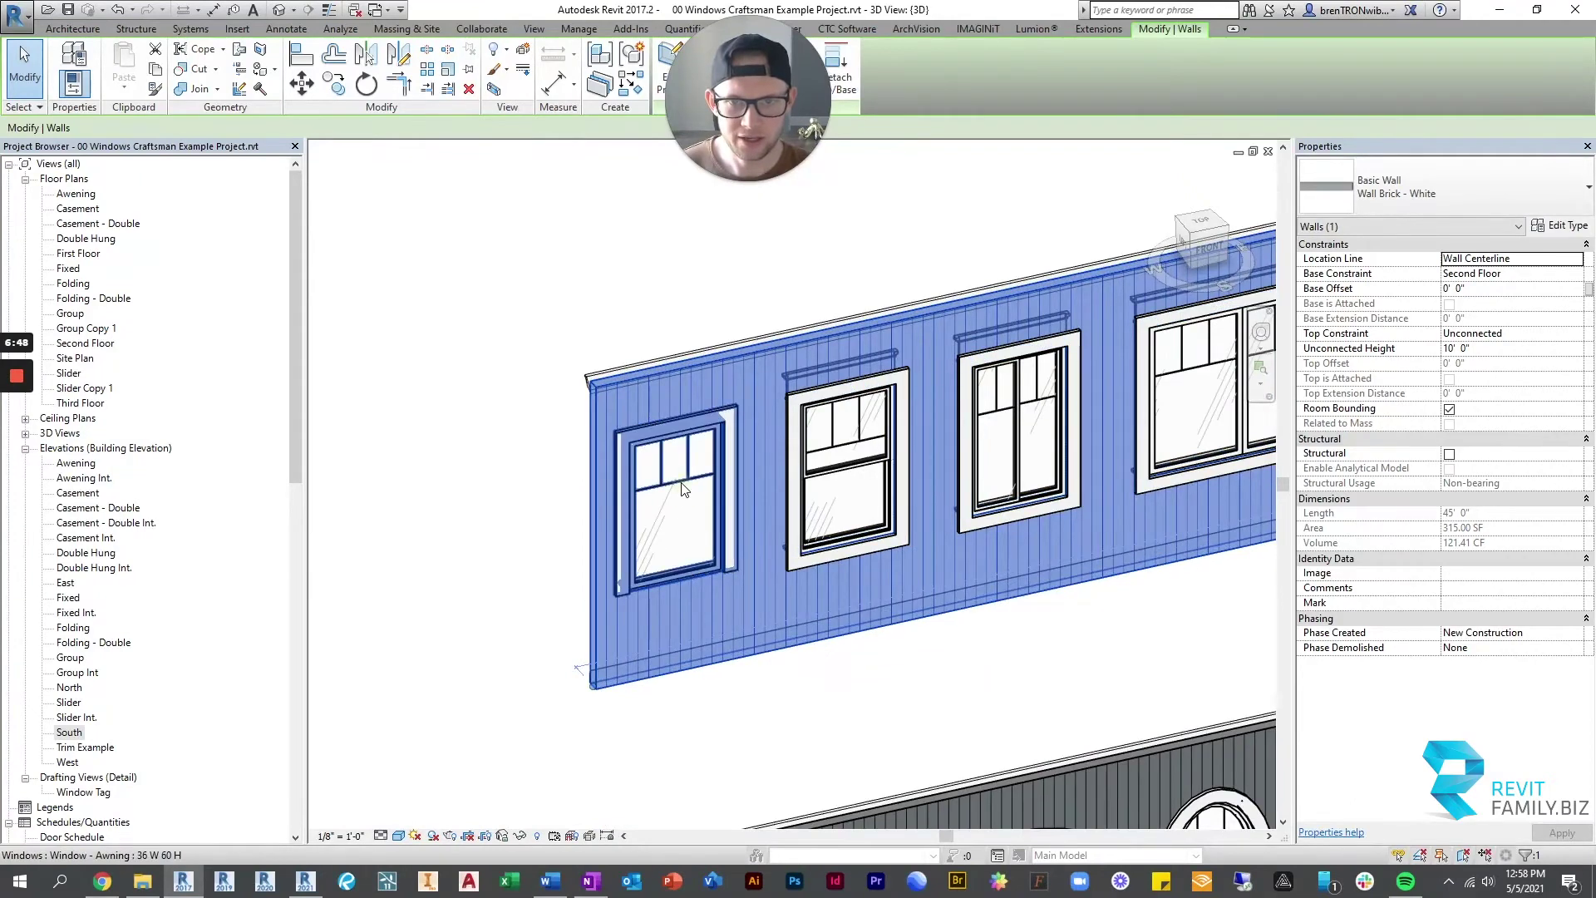
left_click(682, 479)
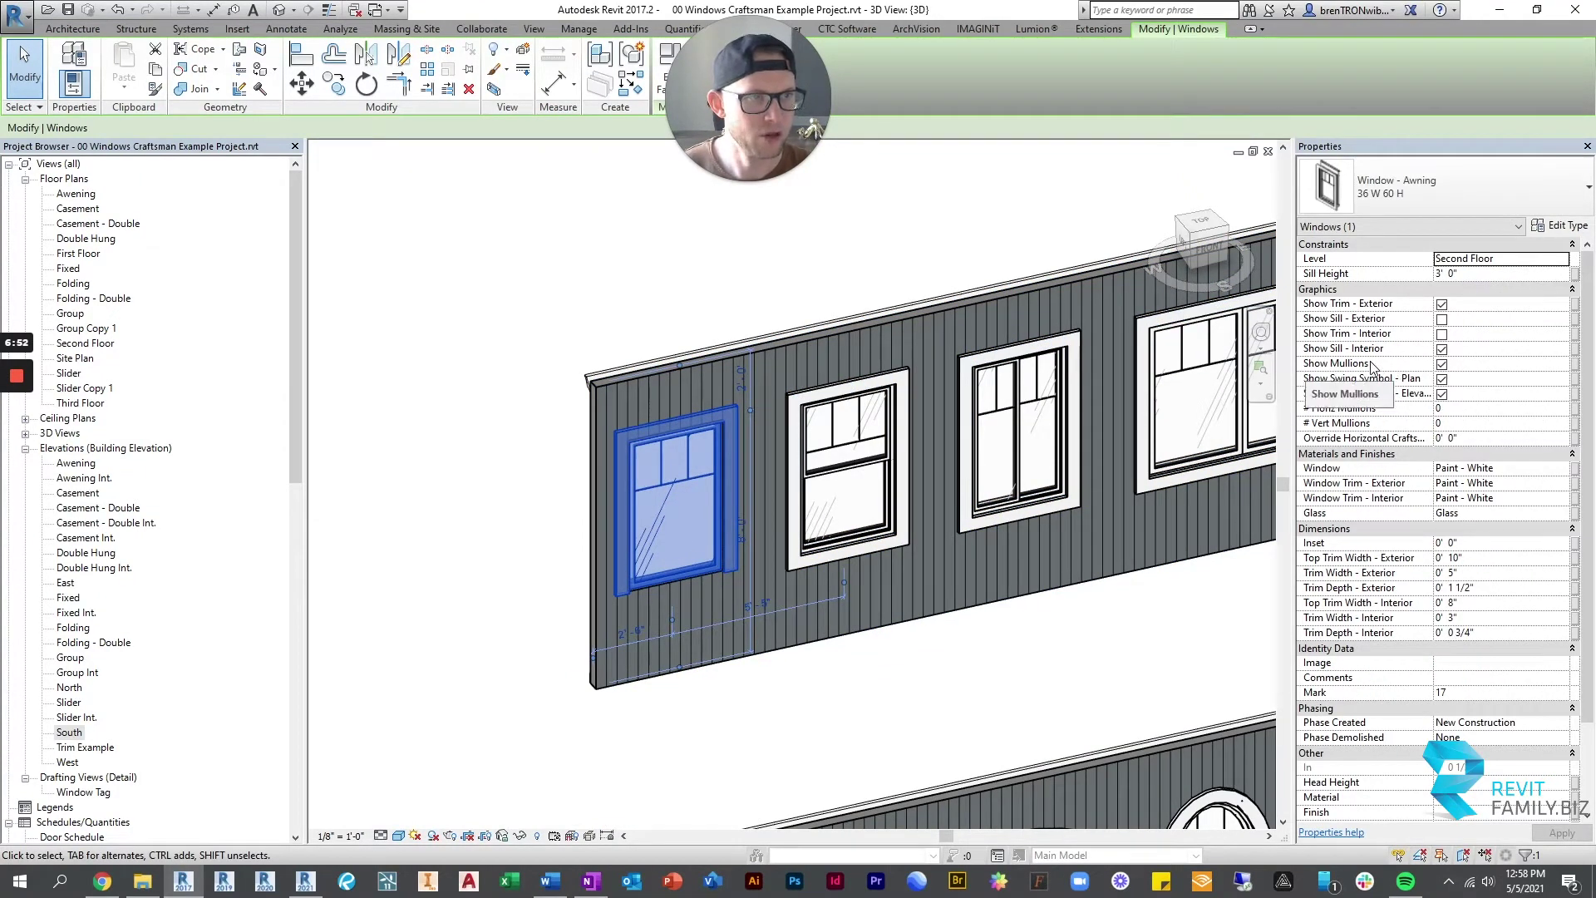
left_click(1442, 364)
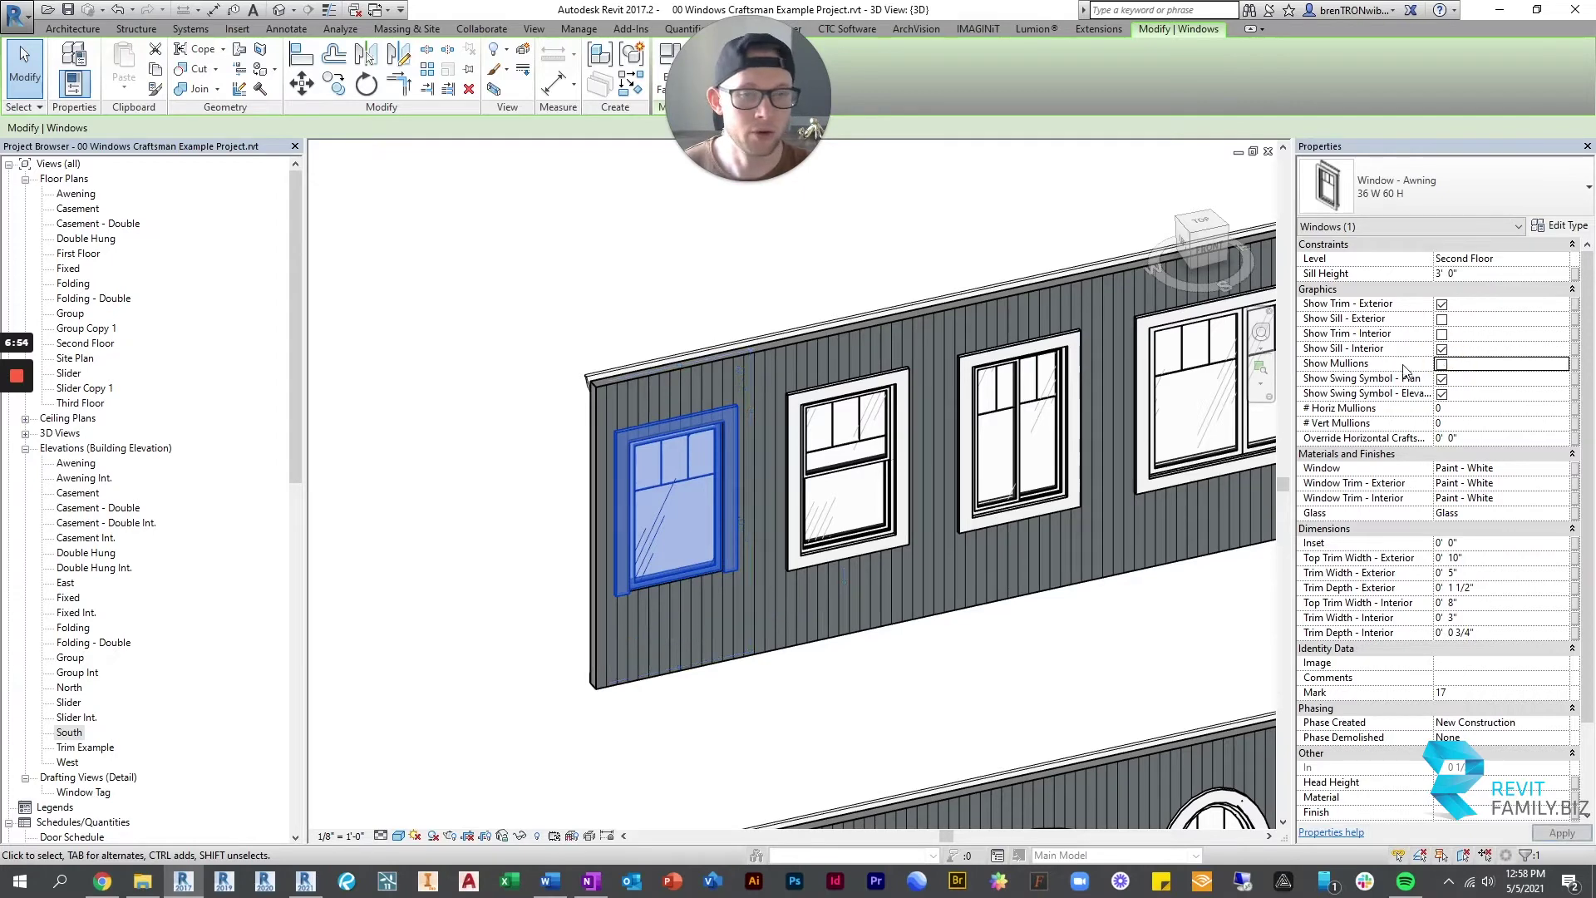
left_click(606, 313)
scroll(869, 639, "down", 1)
middle_click_drag(865, 637, 810, 557, "shift")
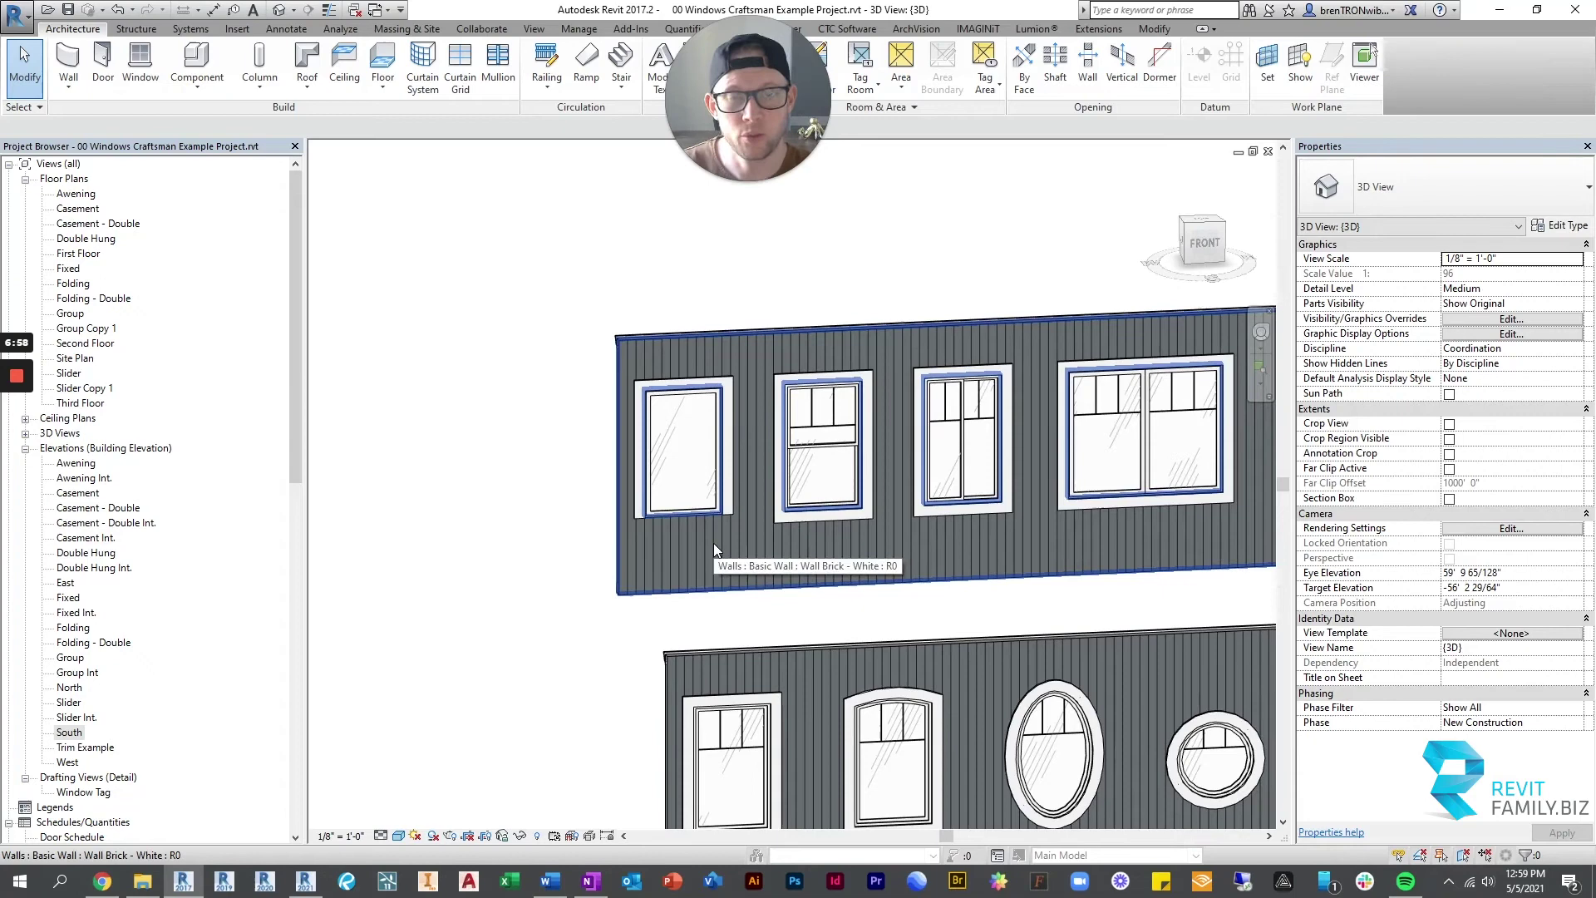
scroll(627, 498, "up", 2)
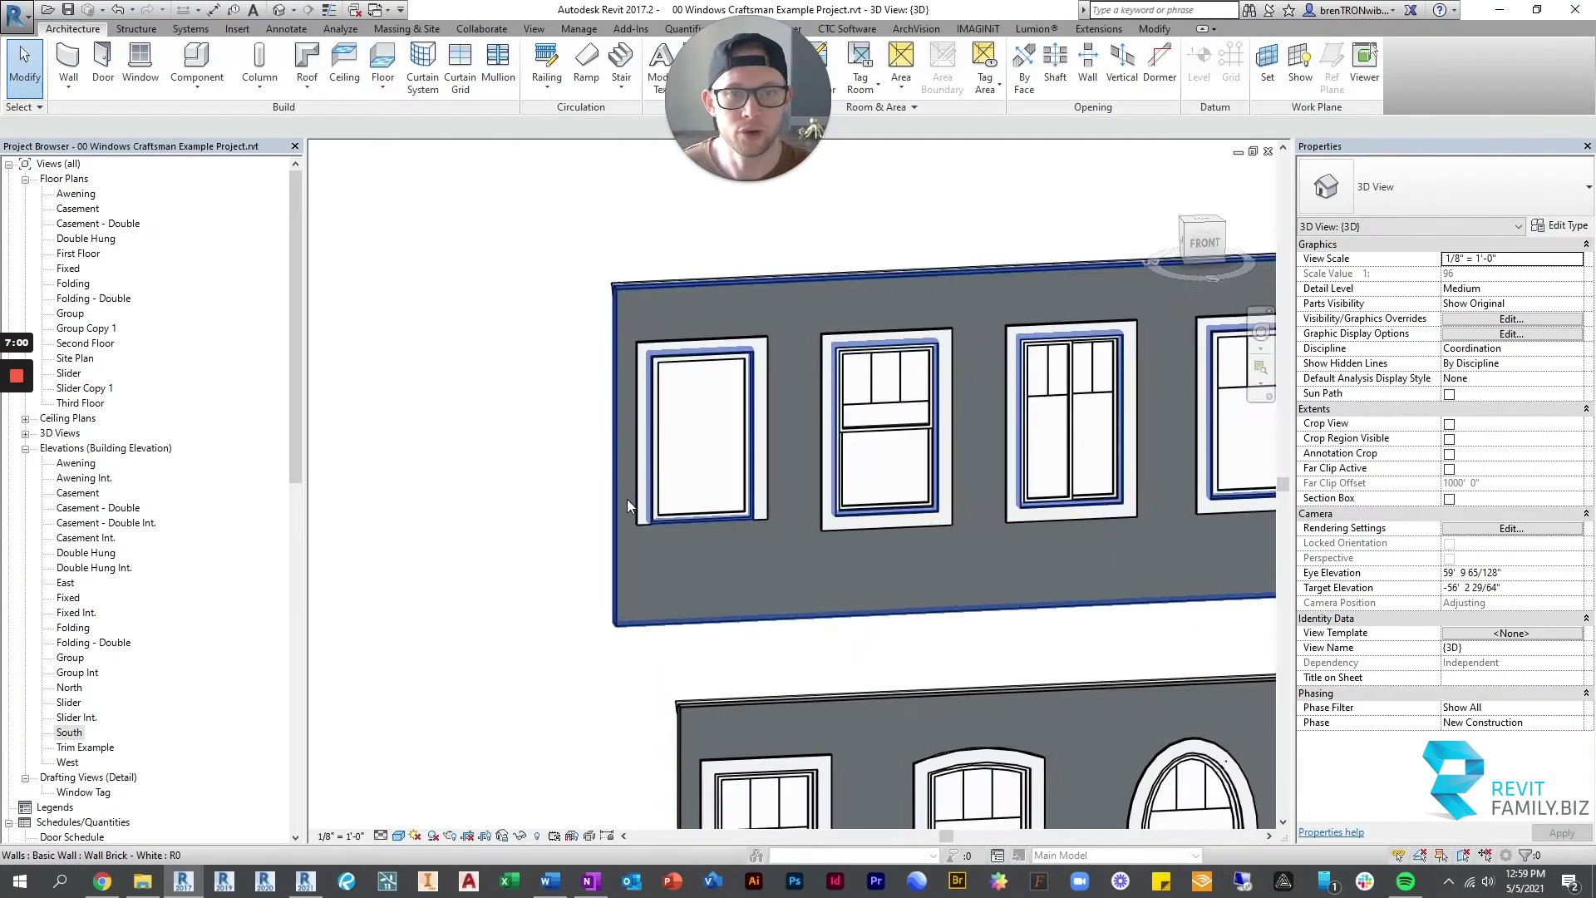
scroll(627, 499, "up", 1)
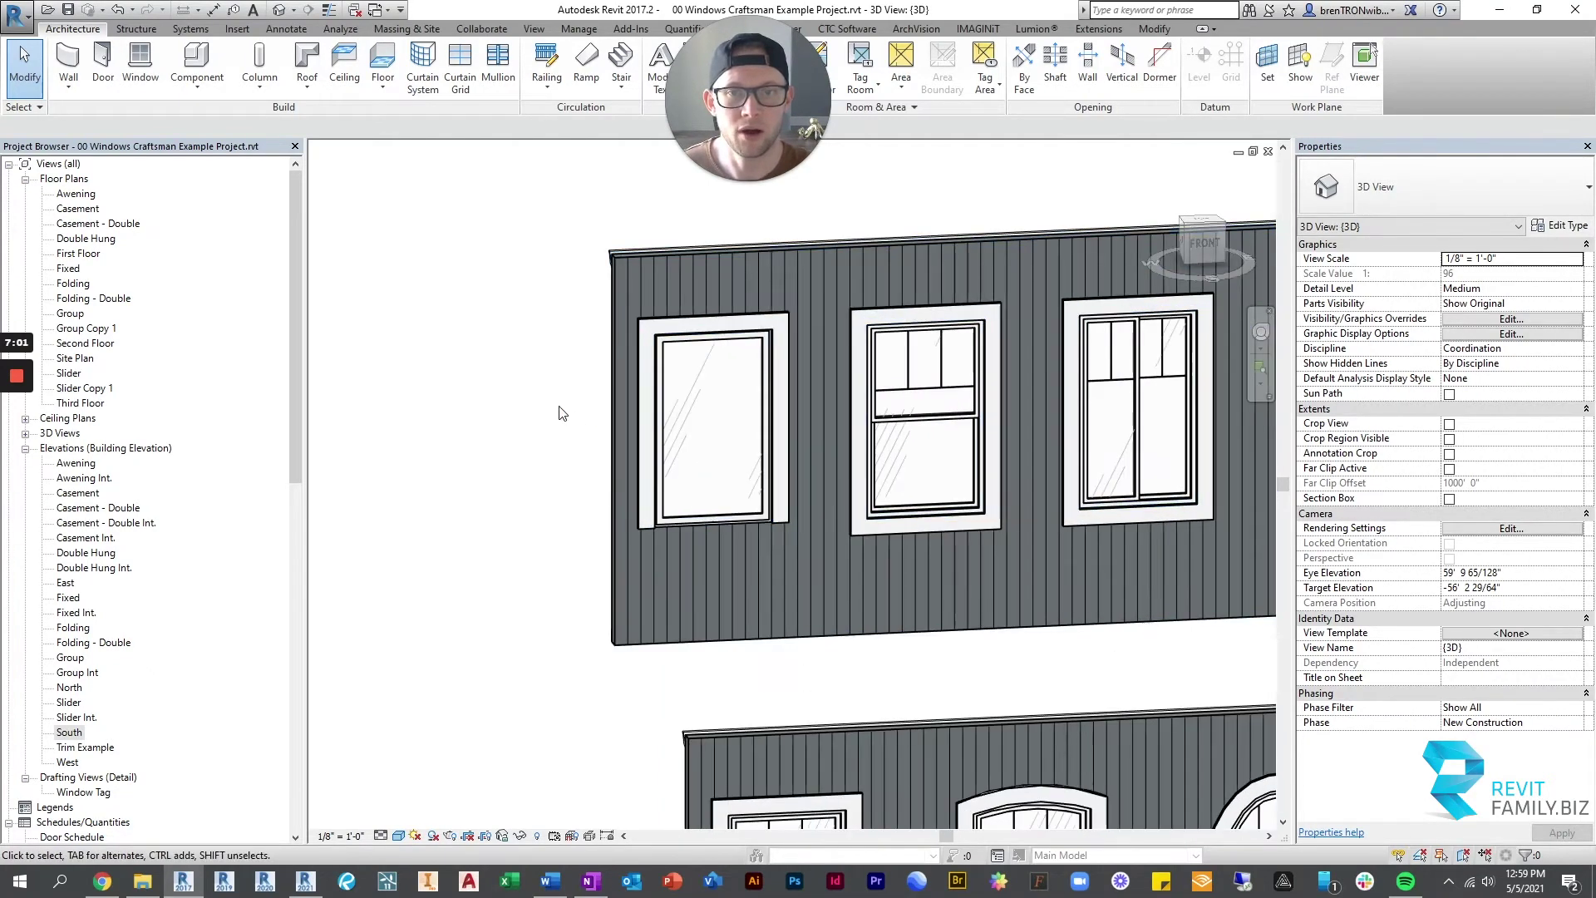
- Turn Show Mullions back on for the awning window
left_click(729, 348)
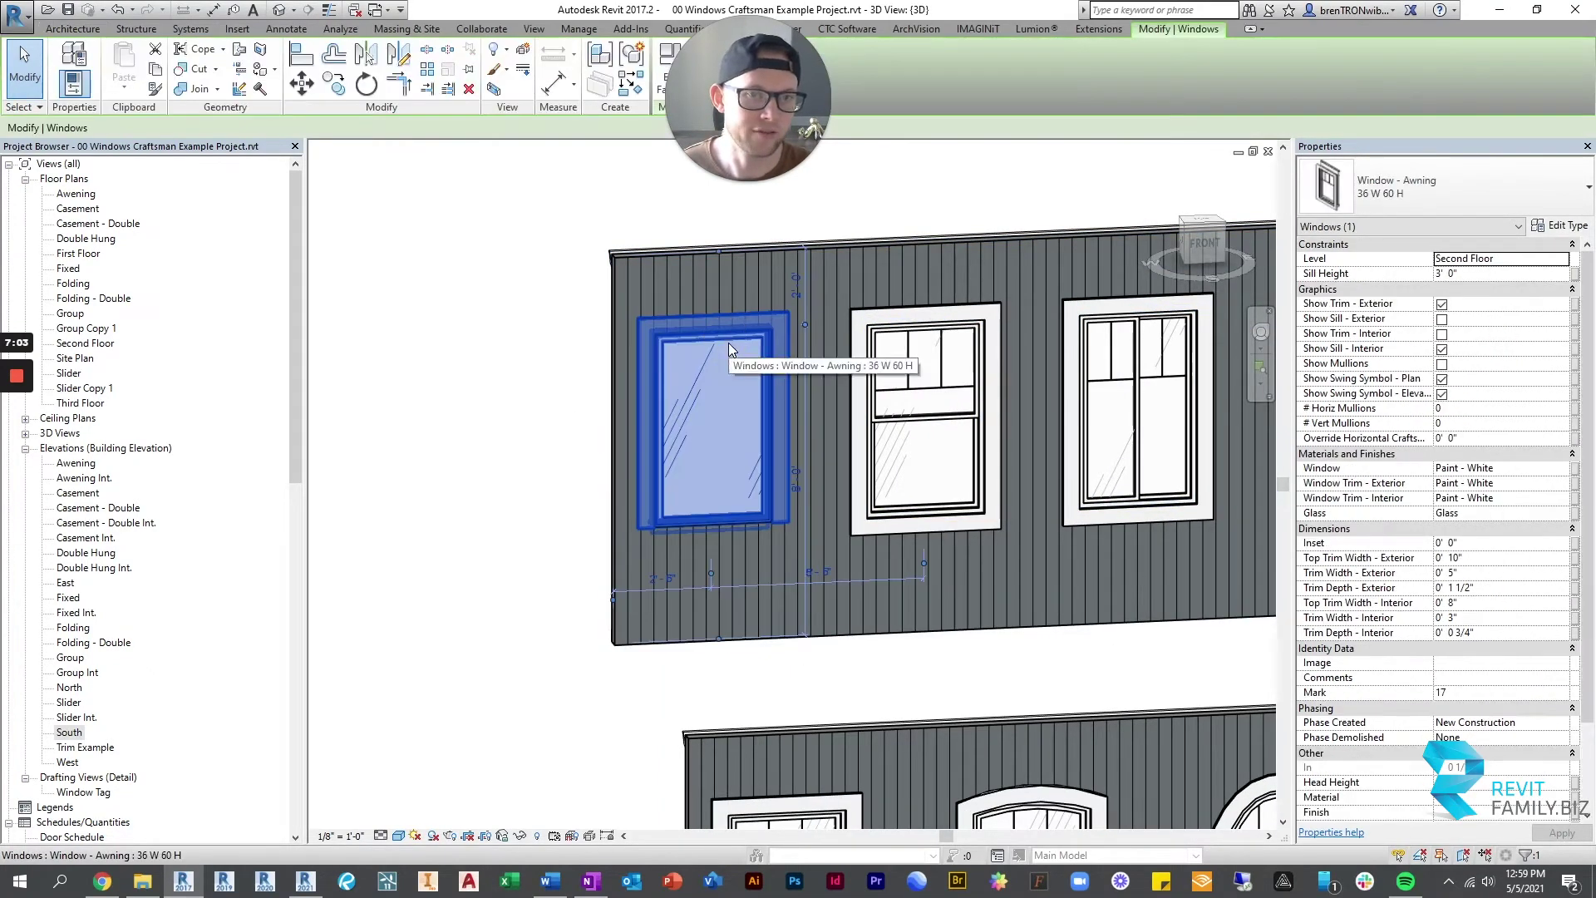
left_click(1442, 365)
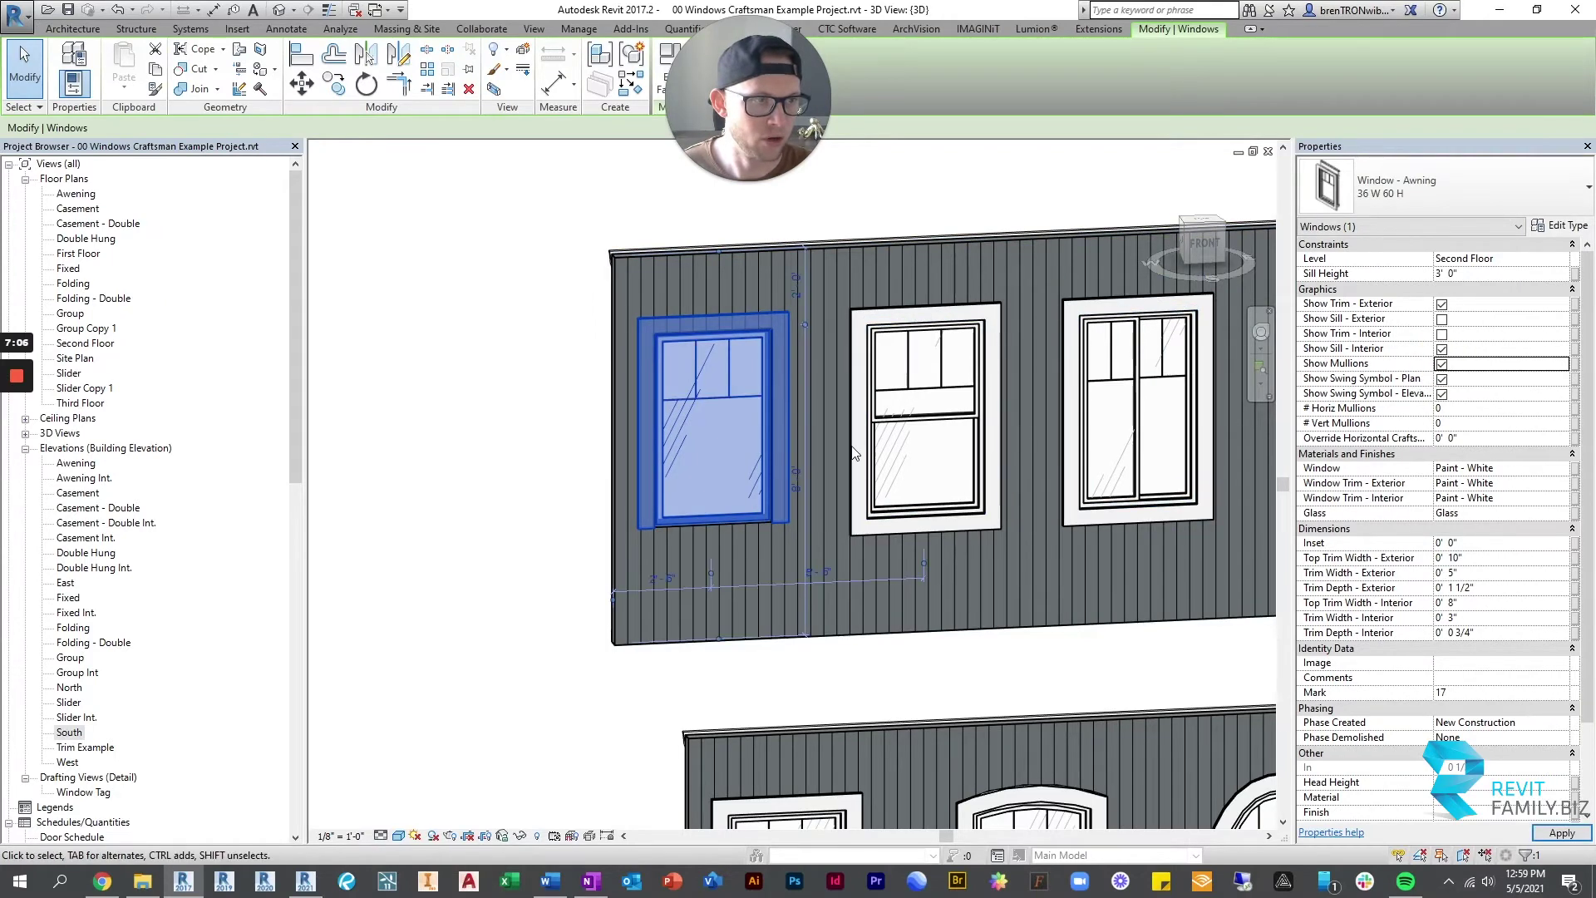
scroll(793, 473, "down", 3)
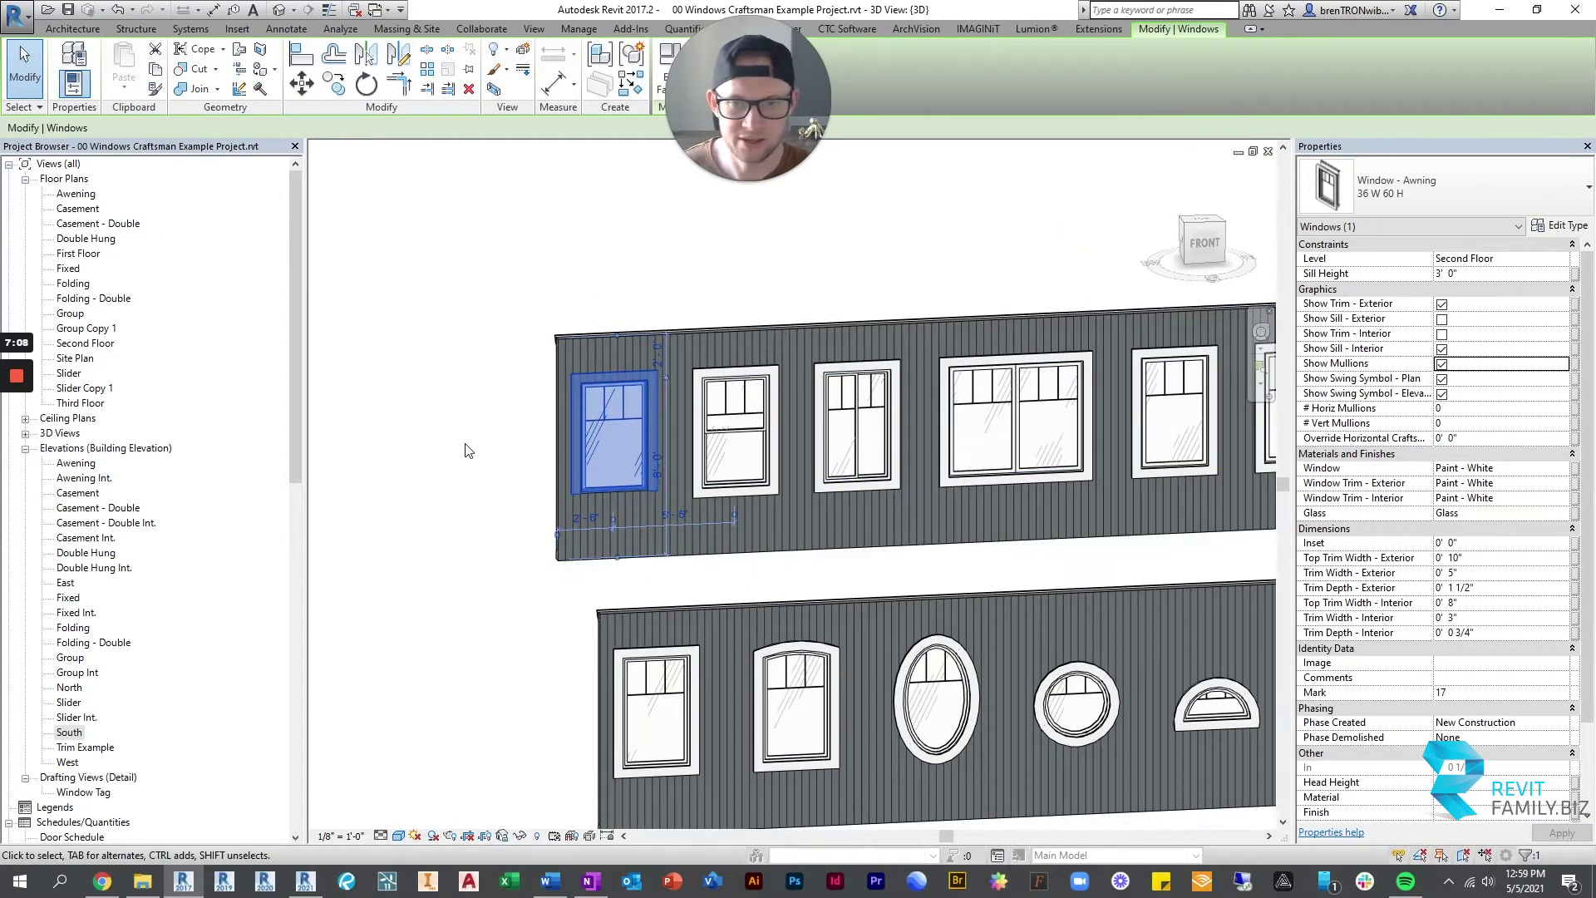
- Deselect the awning window and switch to the Colonial example project's 3D view, closing in on the upper wall's first windows
left_click(465, 444)
key("ctrl+Tab")
key("ctrl+Tab")
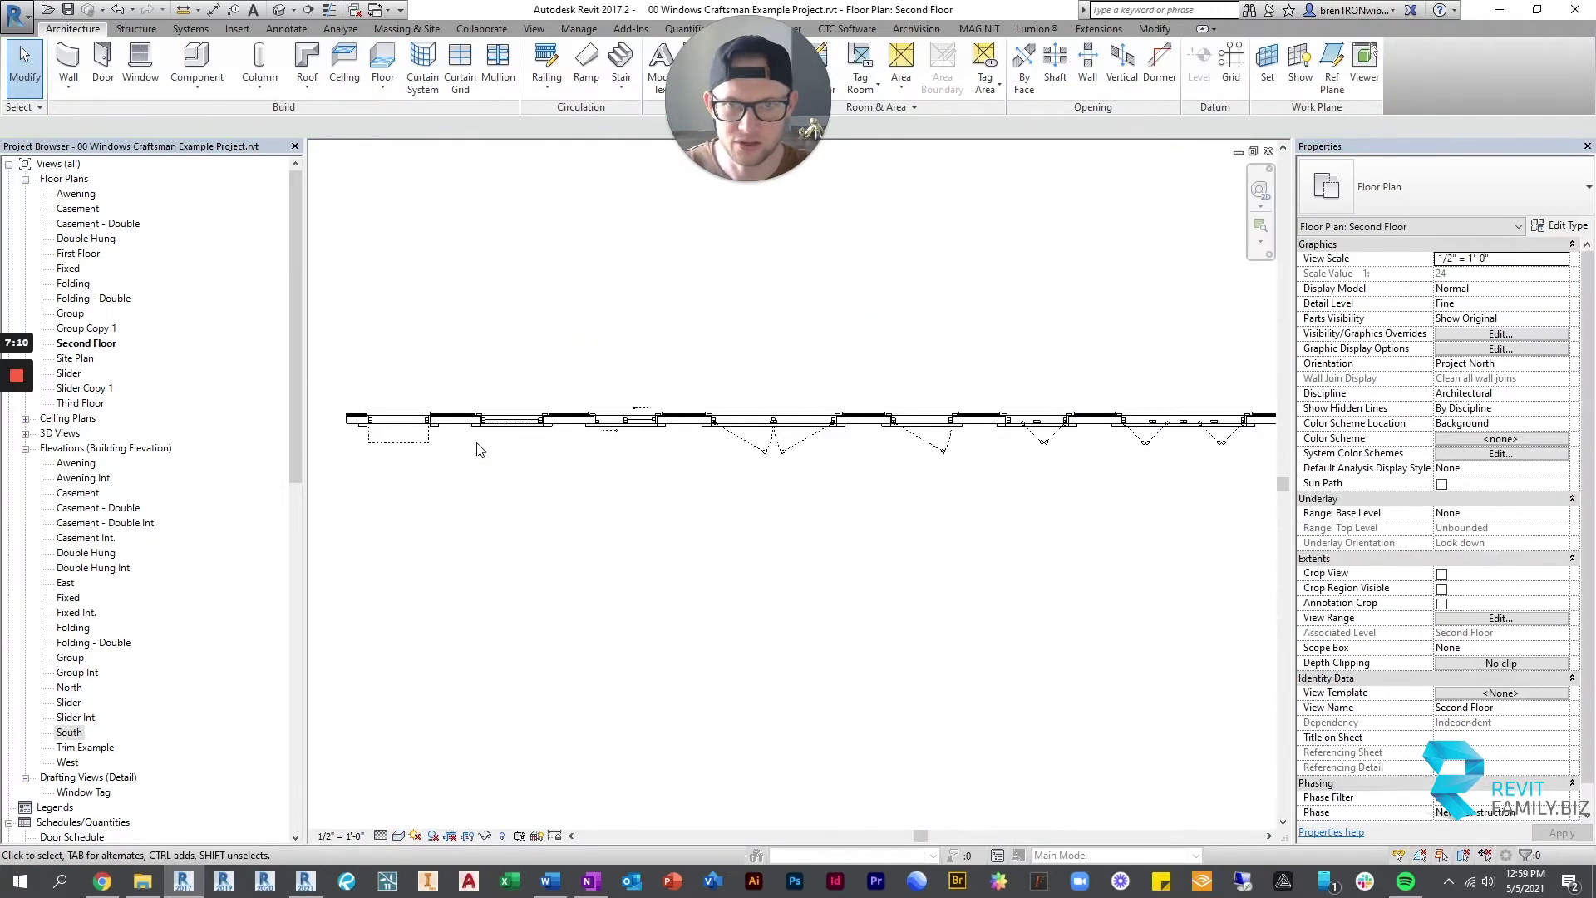
key("ctrl+Tab")
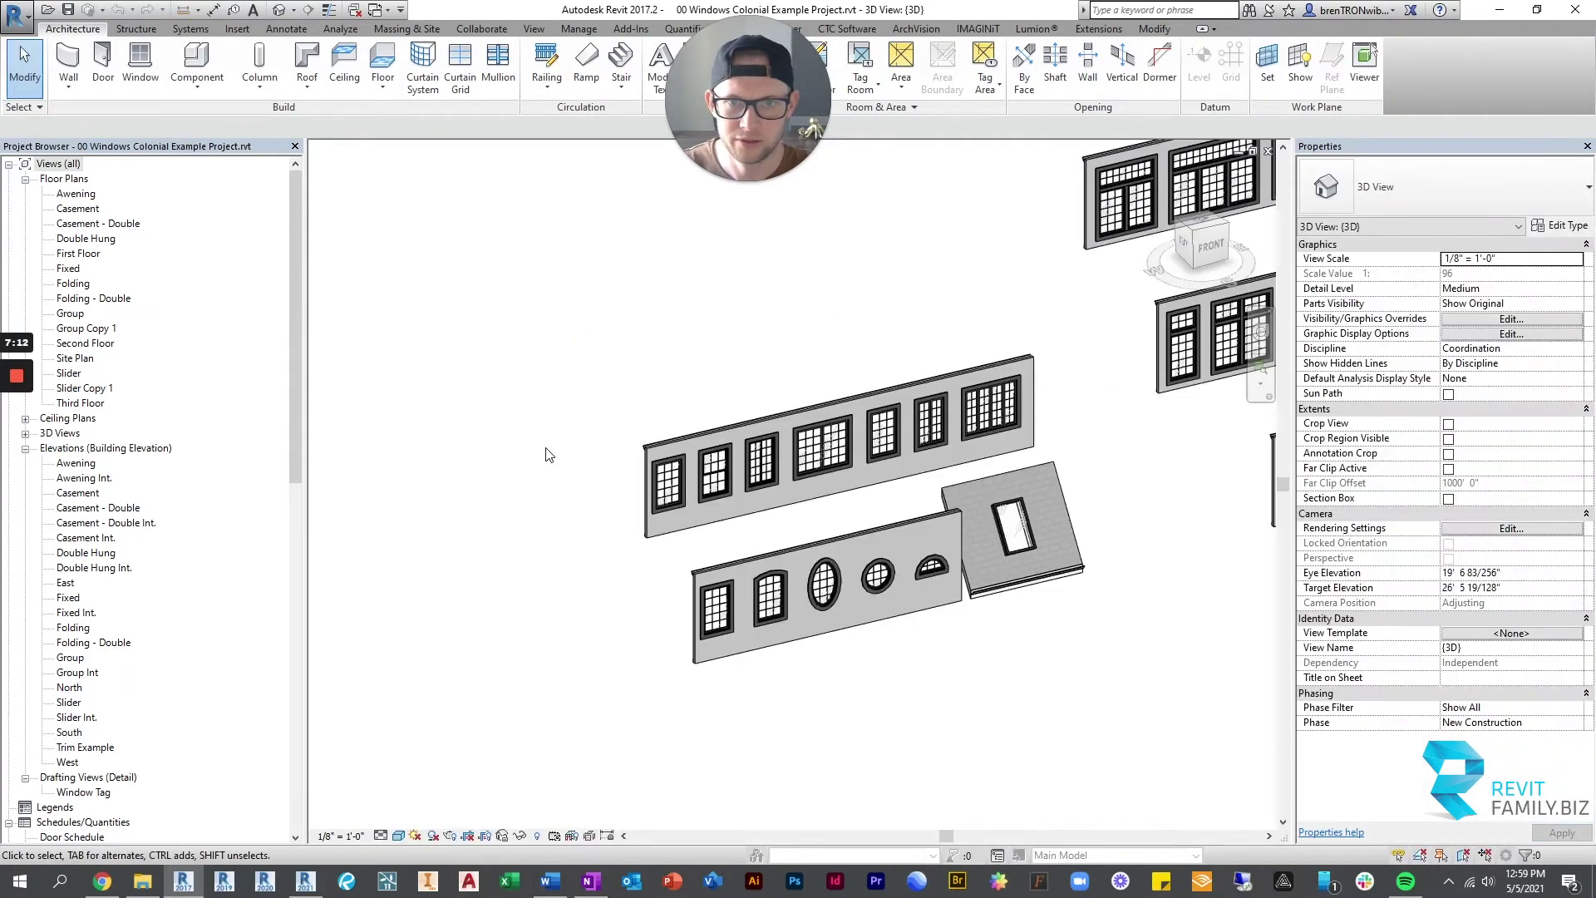
scroll(690, 499, "up", 5)
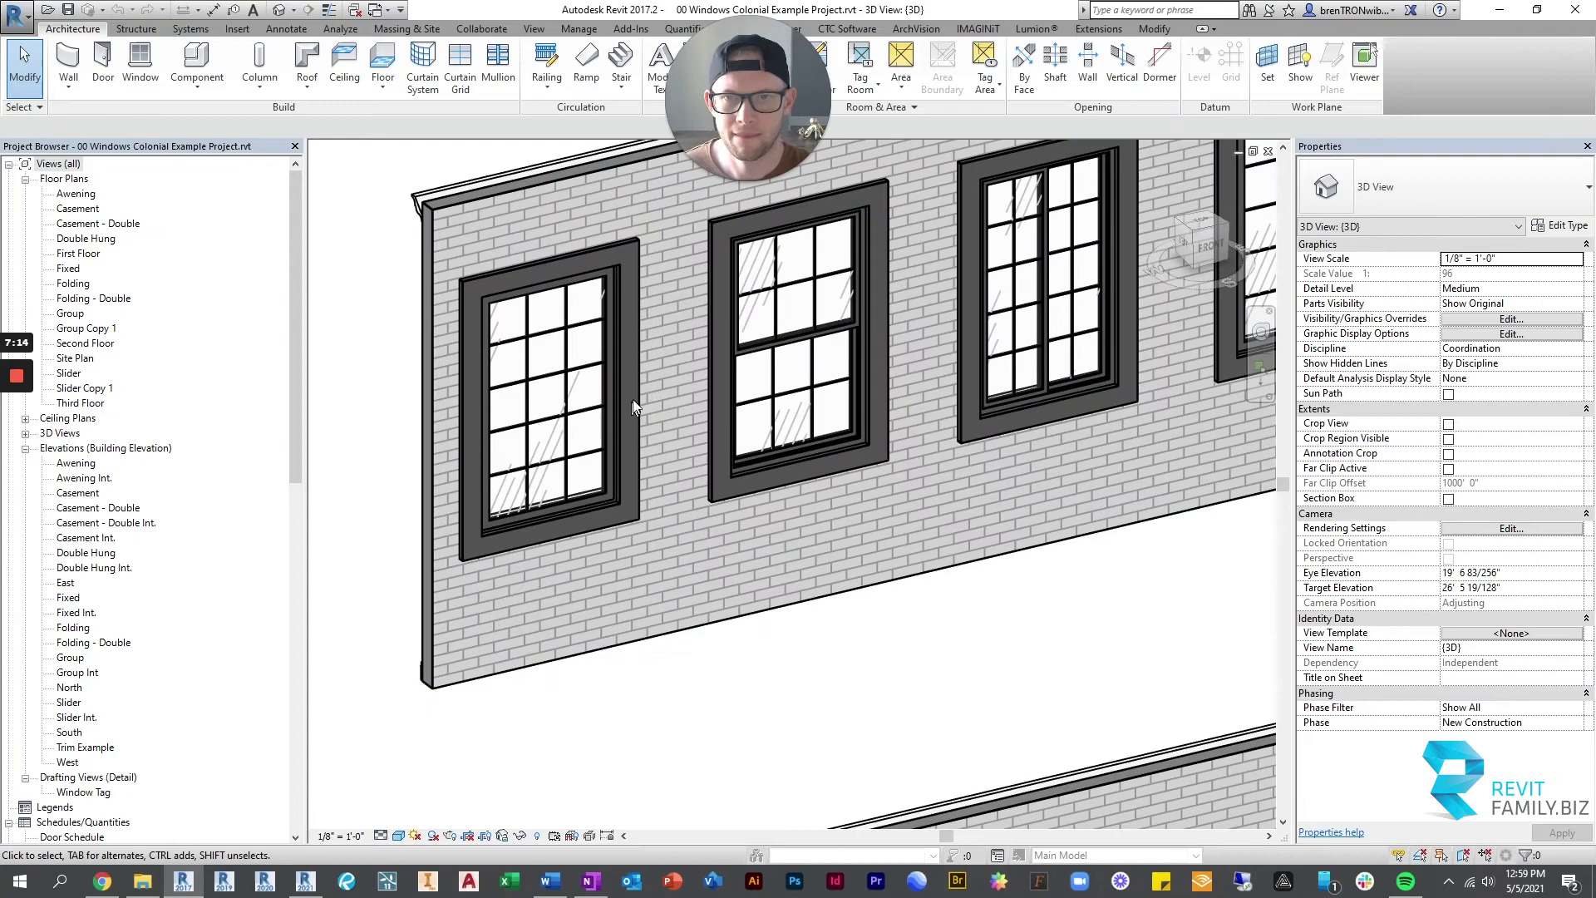
- Examine the awning window and its colonial mullion grid on the upper brick wall from different angles
left_click(638, 411)
middle_click_drag(642, 411, 507, 457, "shift")
left_click(387, 370)
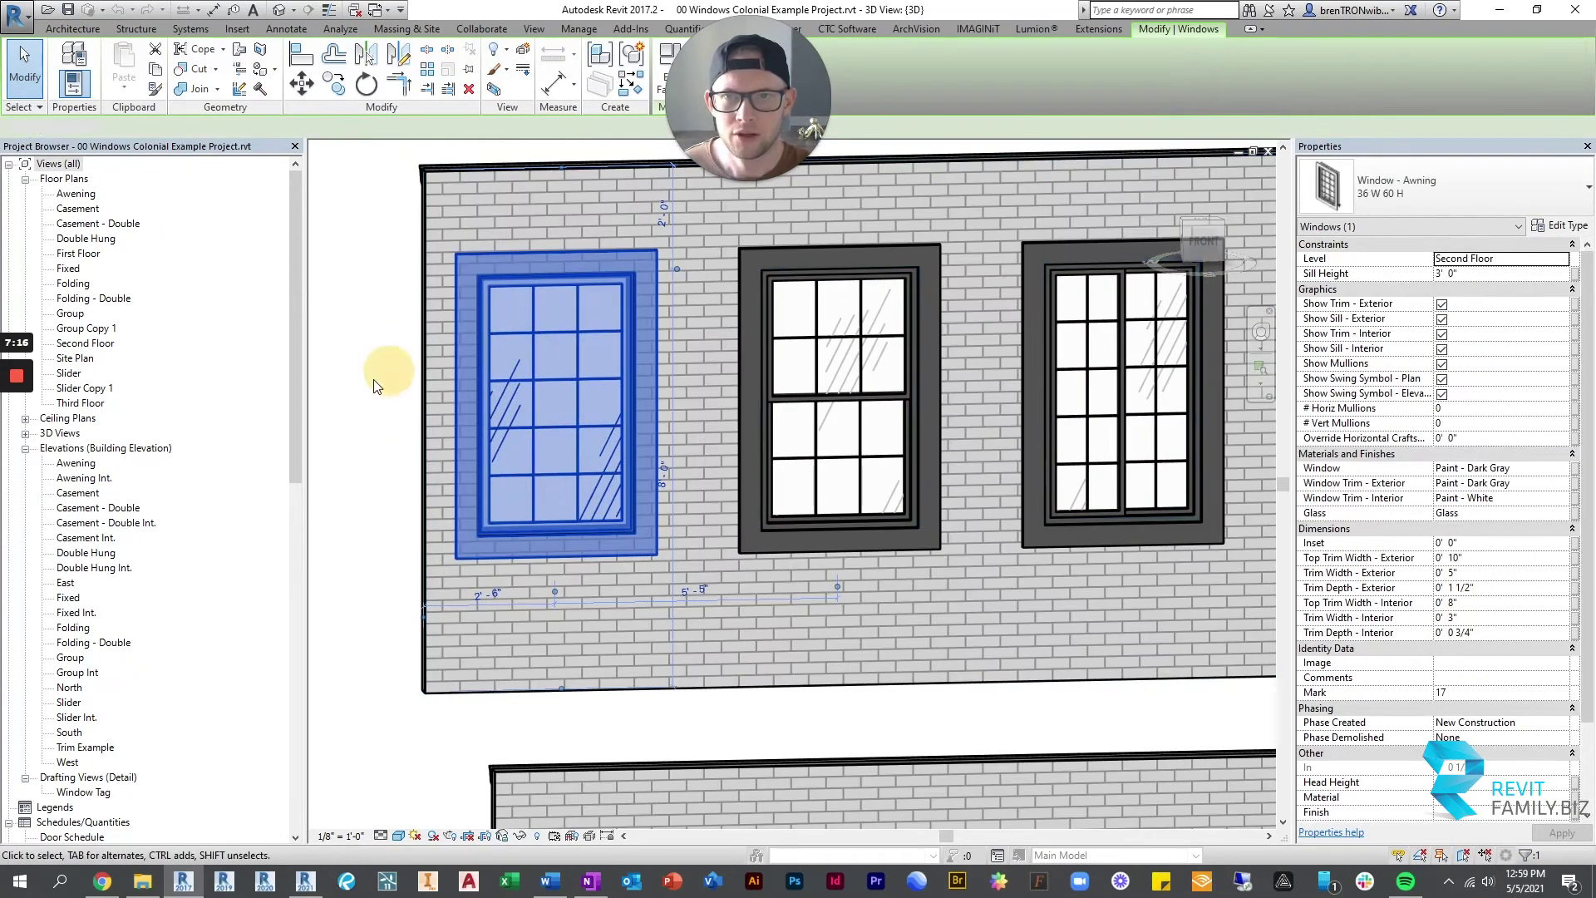
middle_click_drag(387, 370, 482, 390, "shift")
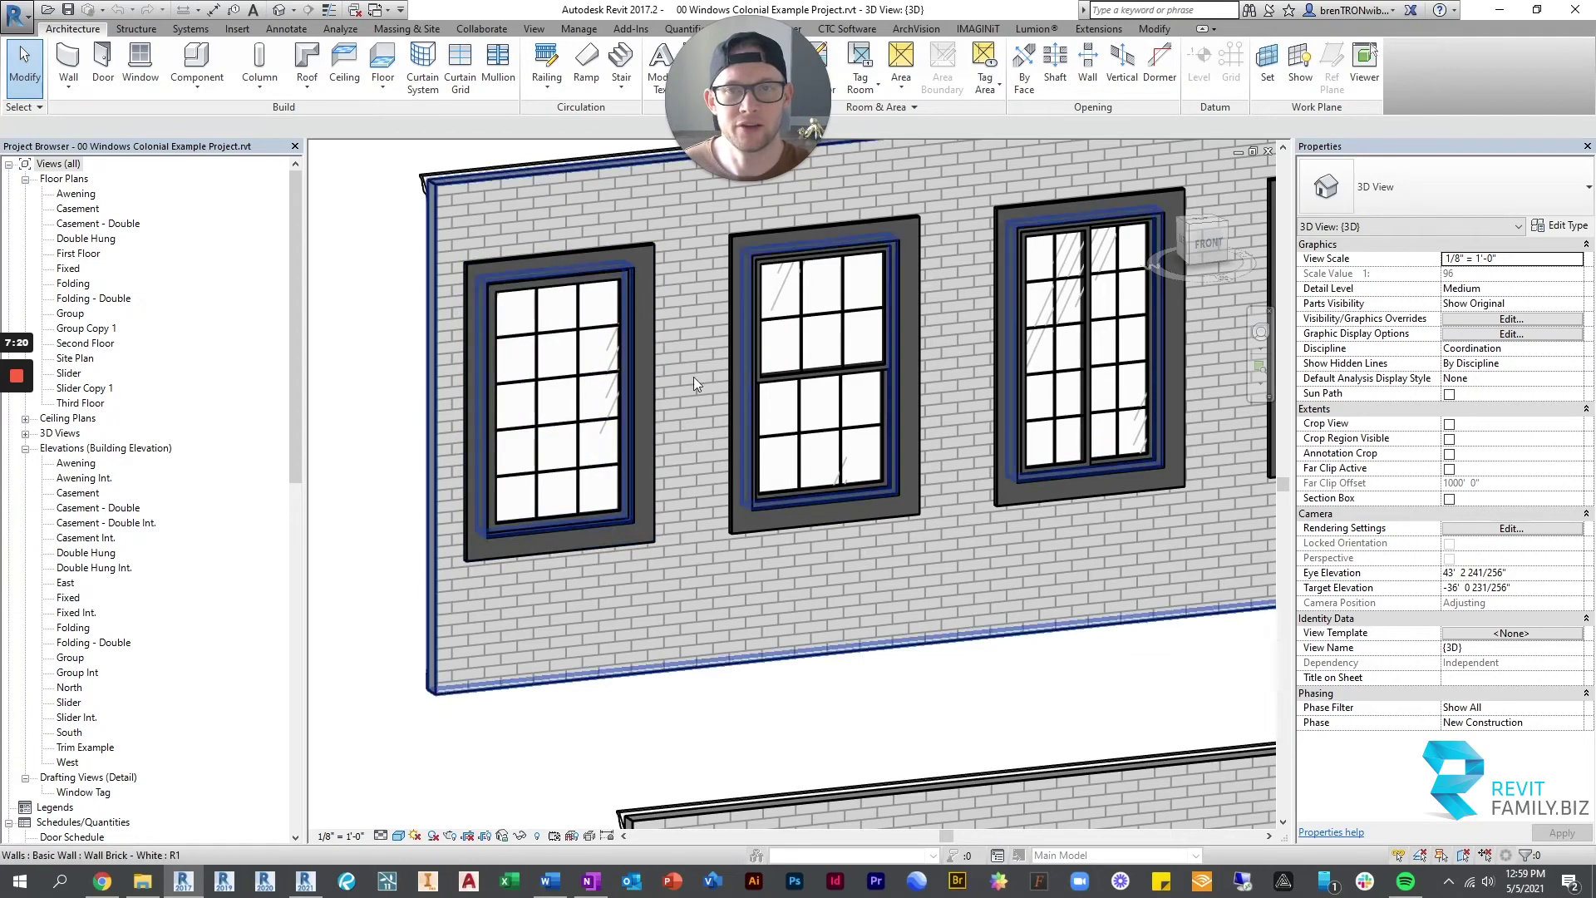
scroll(656, 448, "down", 2)
middle_click_drag(657, 446, 633, 401, "shift")
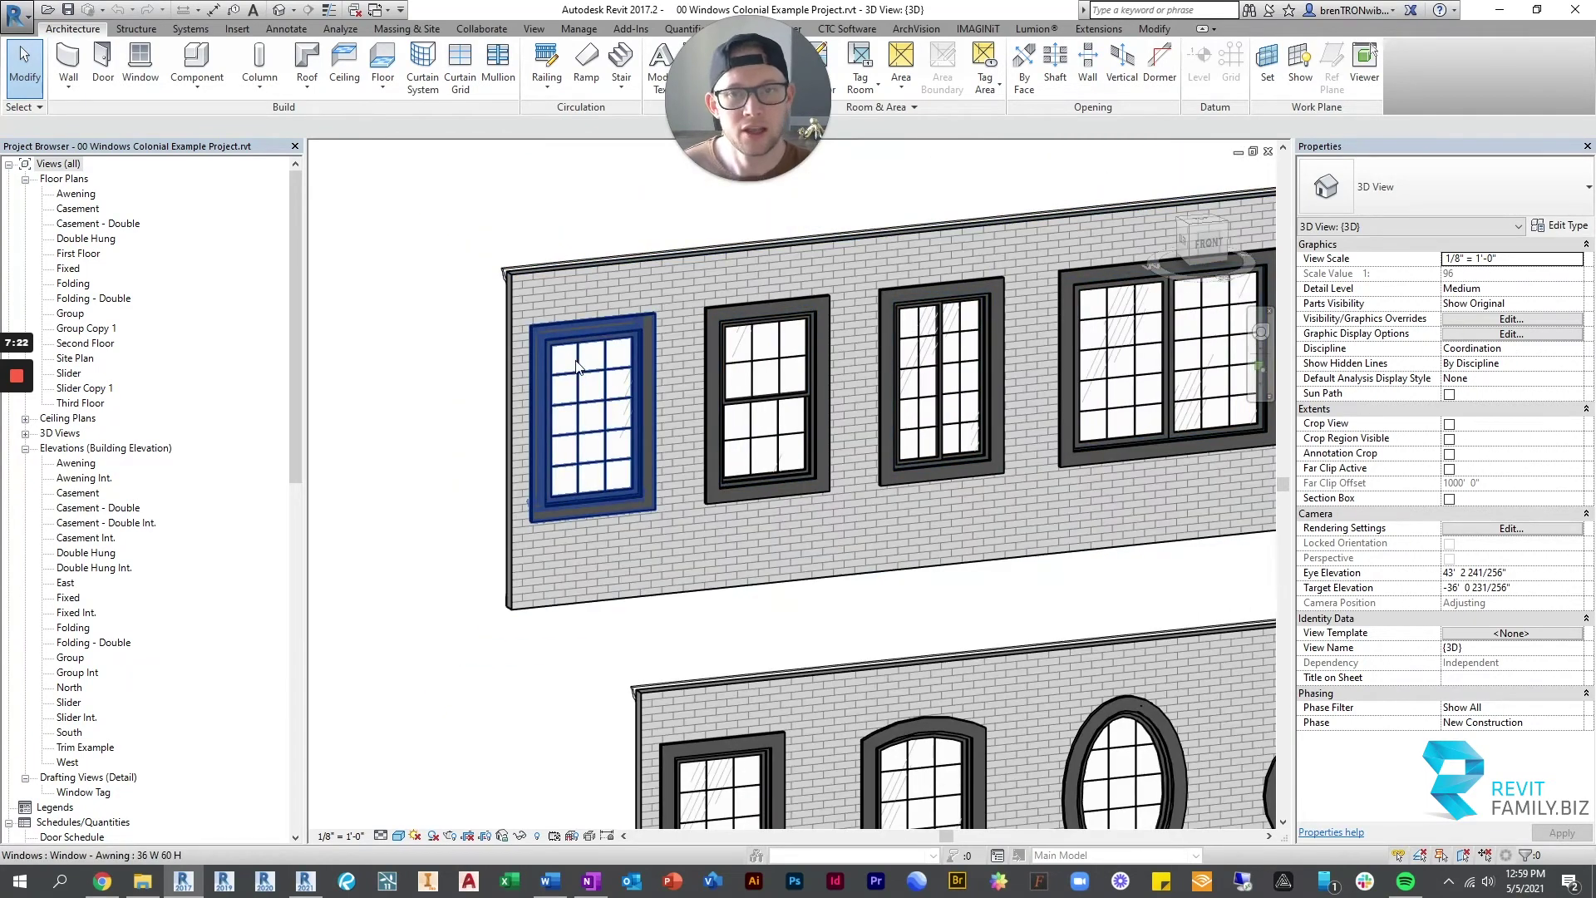
scroll(594, 391, "up", 2)
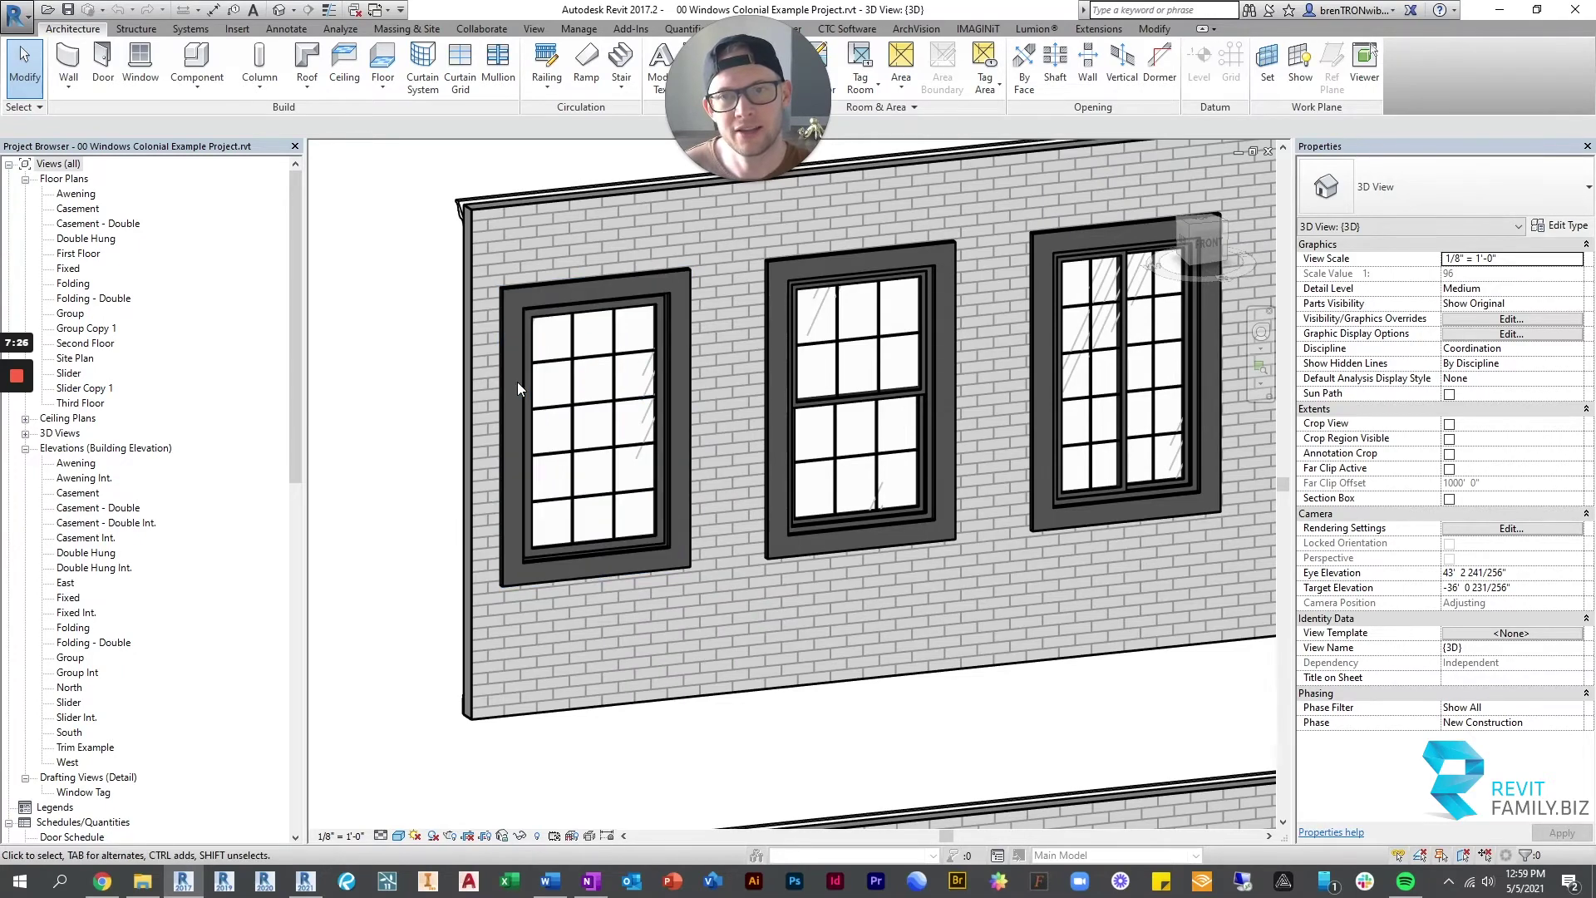
scroll(636, 416, "down", 2)
scroll(623, 349, "up", 1)
- Set the Colonial awning window's # Horiz Mullions to 6 and # Vert Mullions to 3
left_click(623, 341)
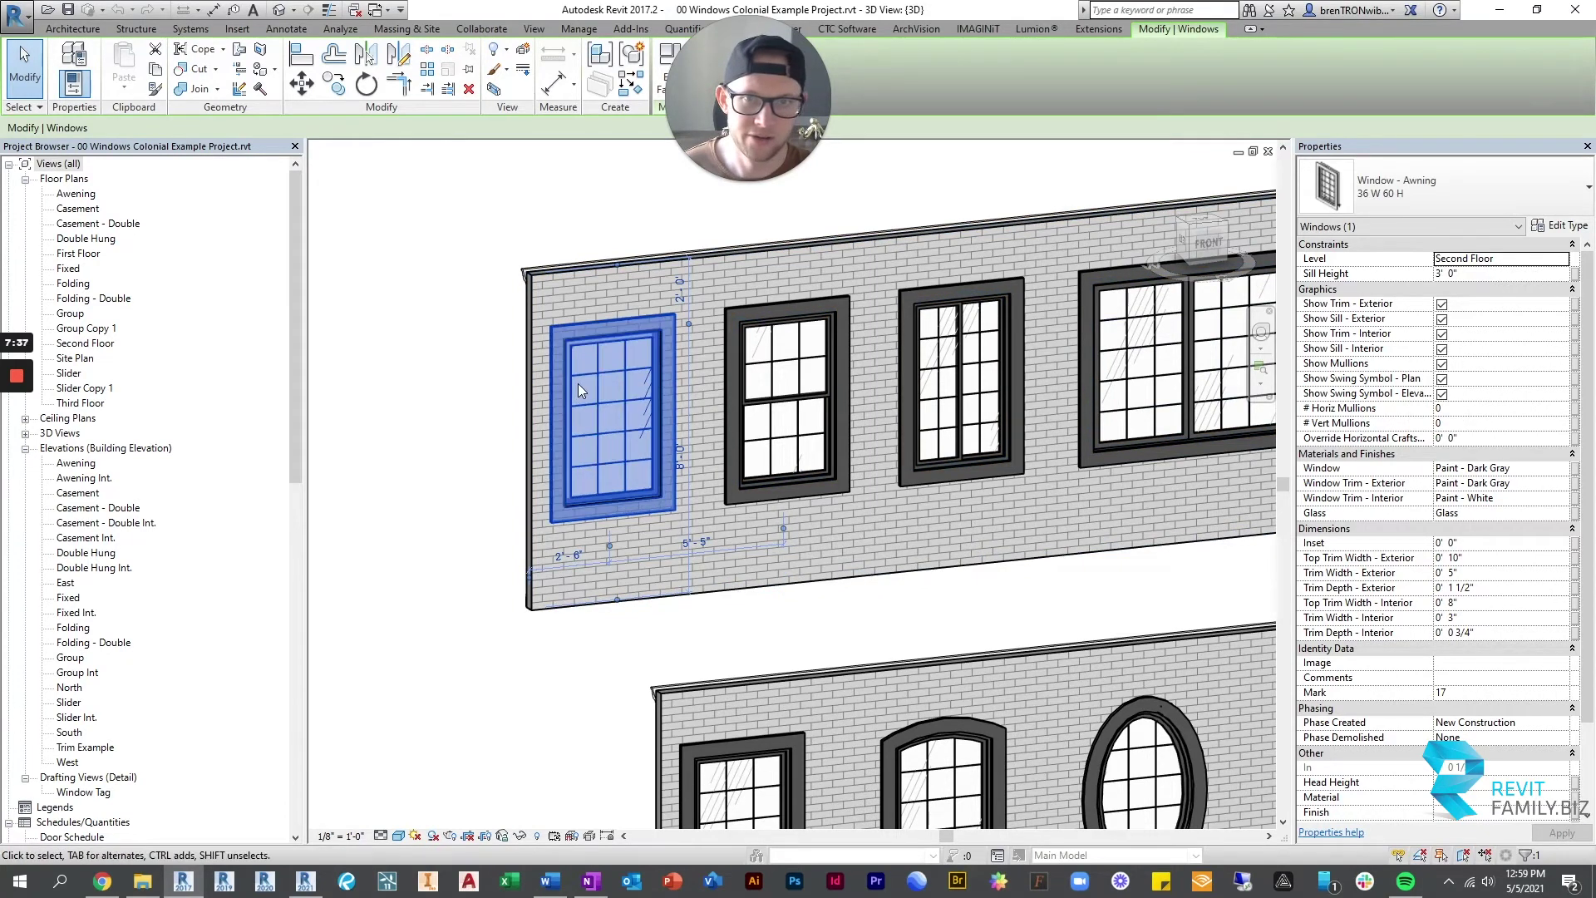
left_click(1439, 407)
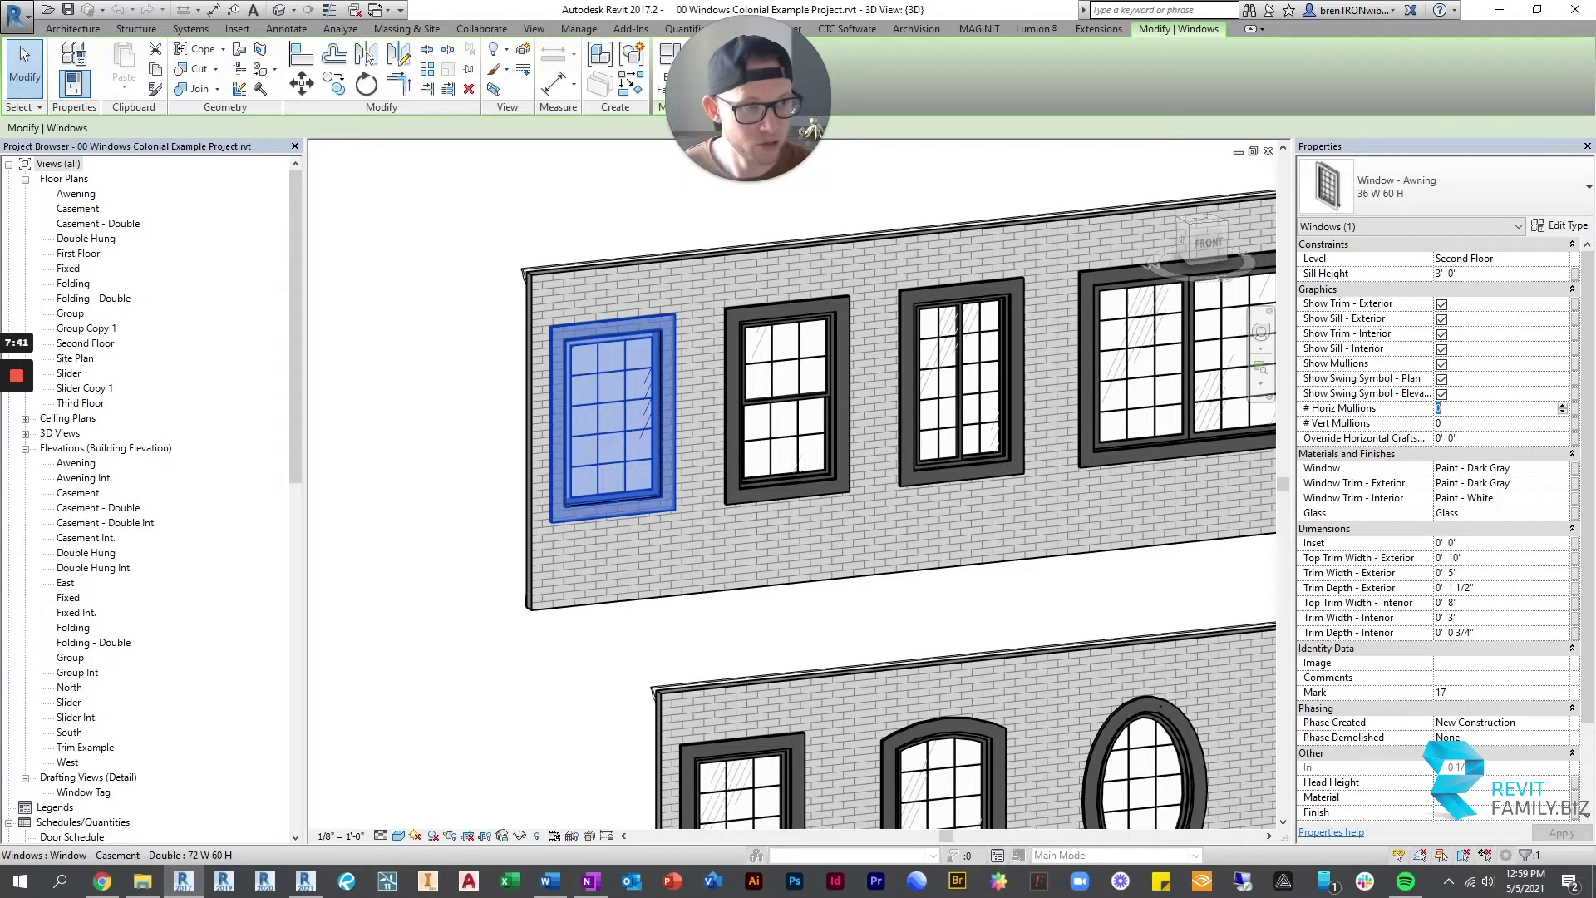
type("6")
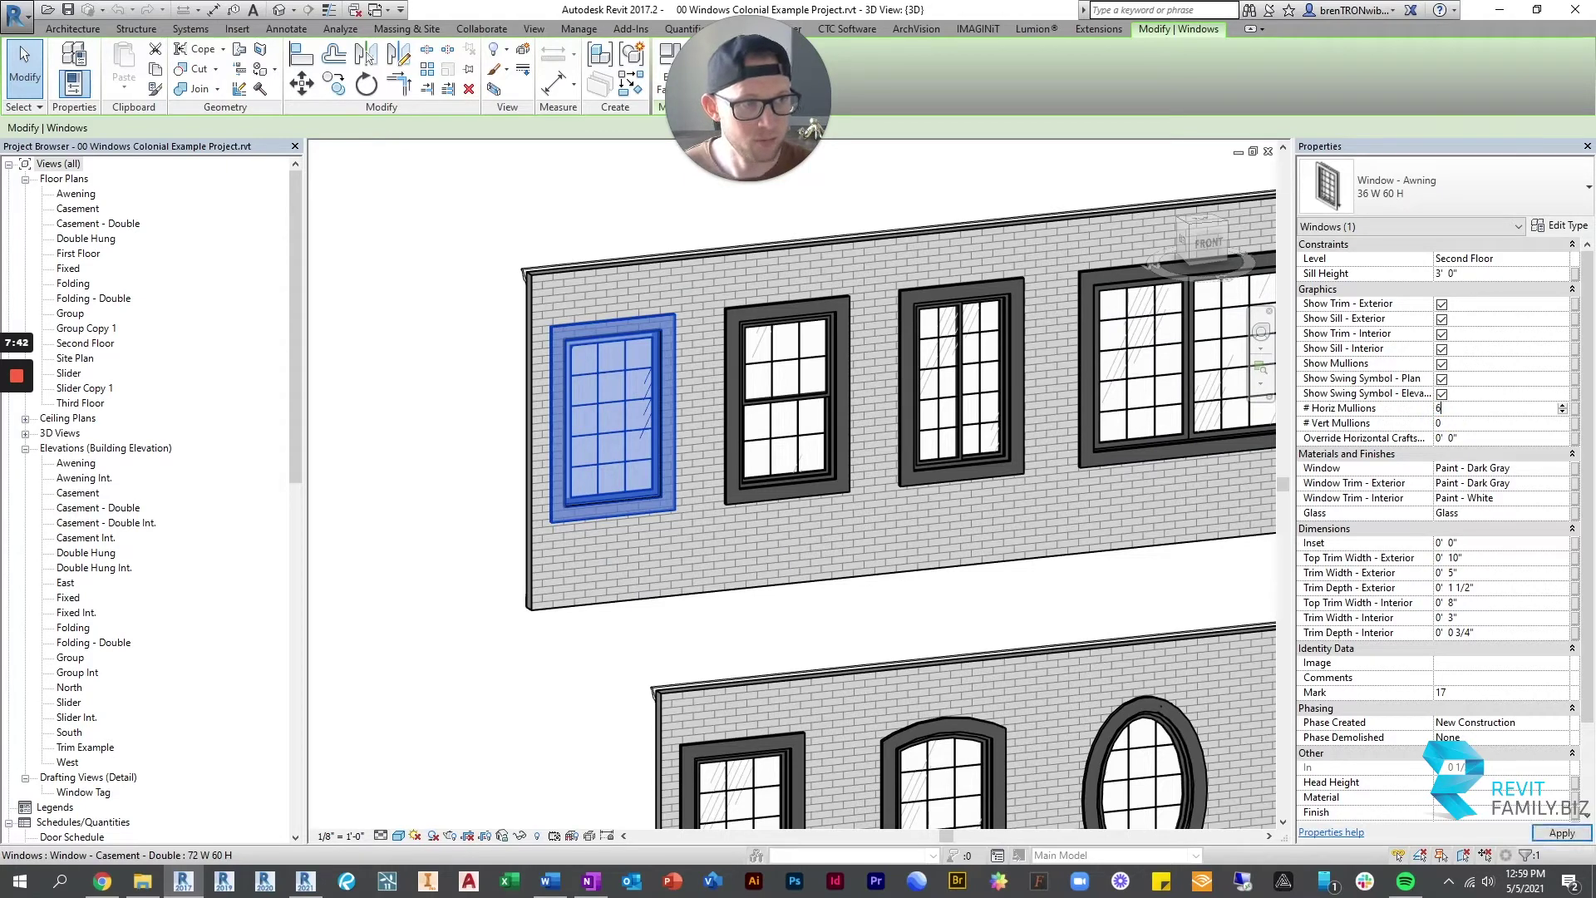
left_click(1470, 424)
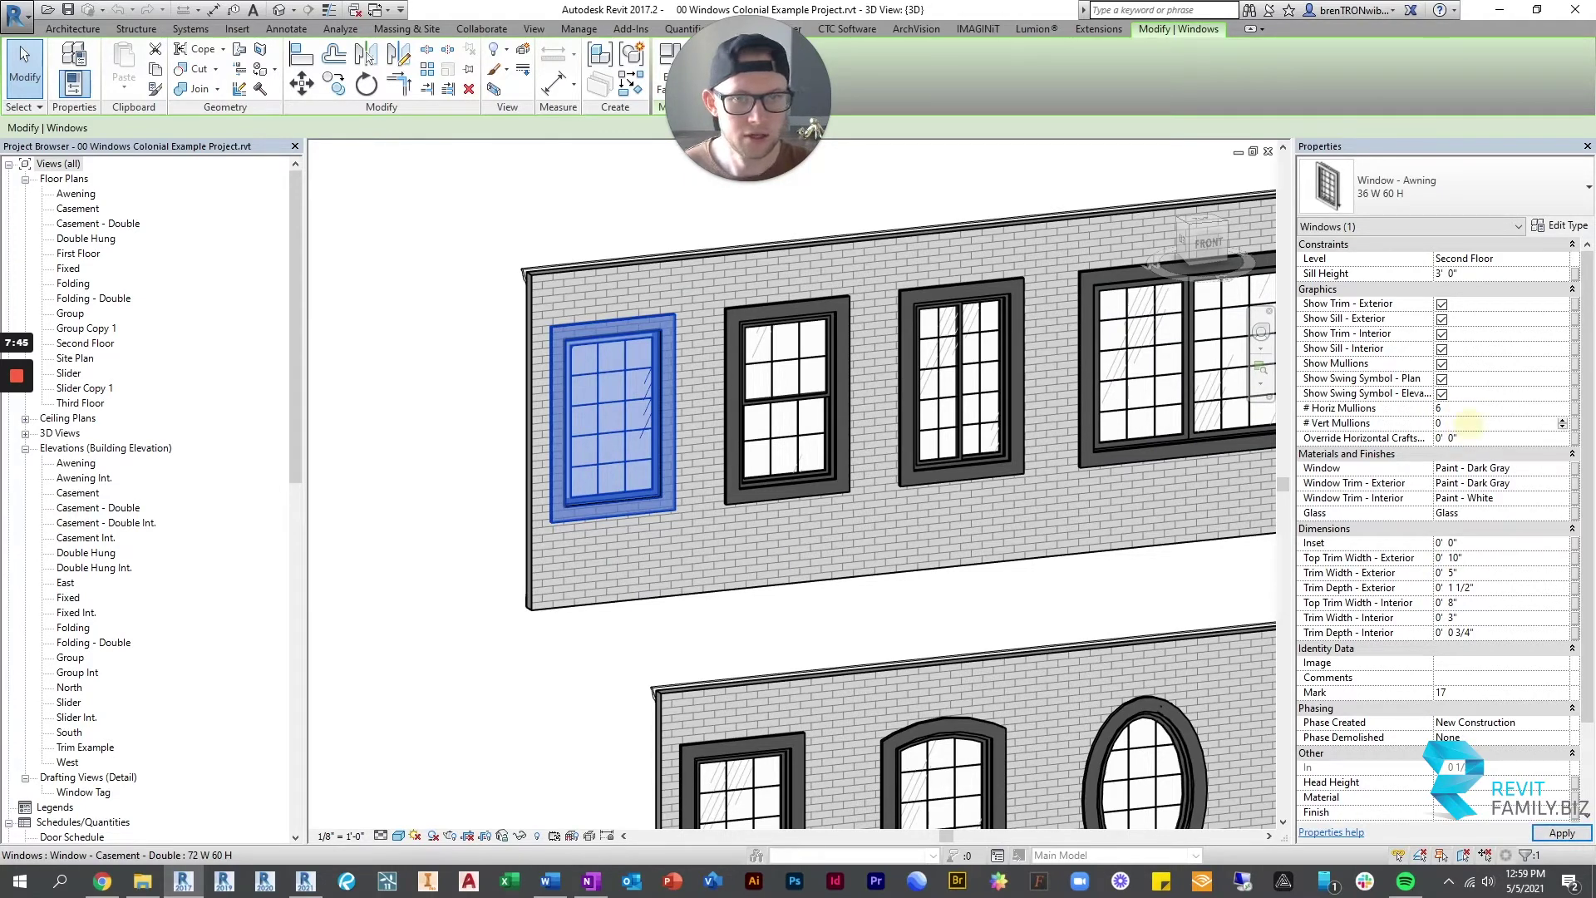
left_click_drag(1469, 424, 1374, 437)
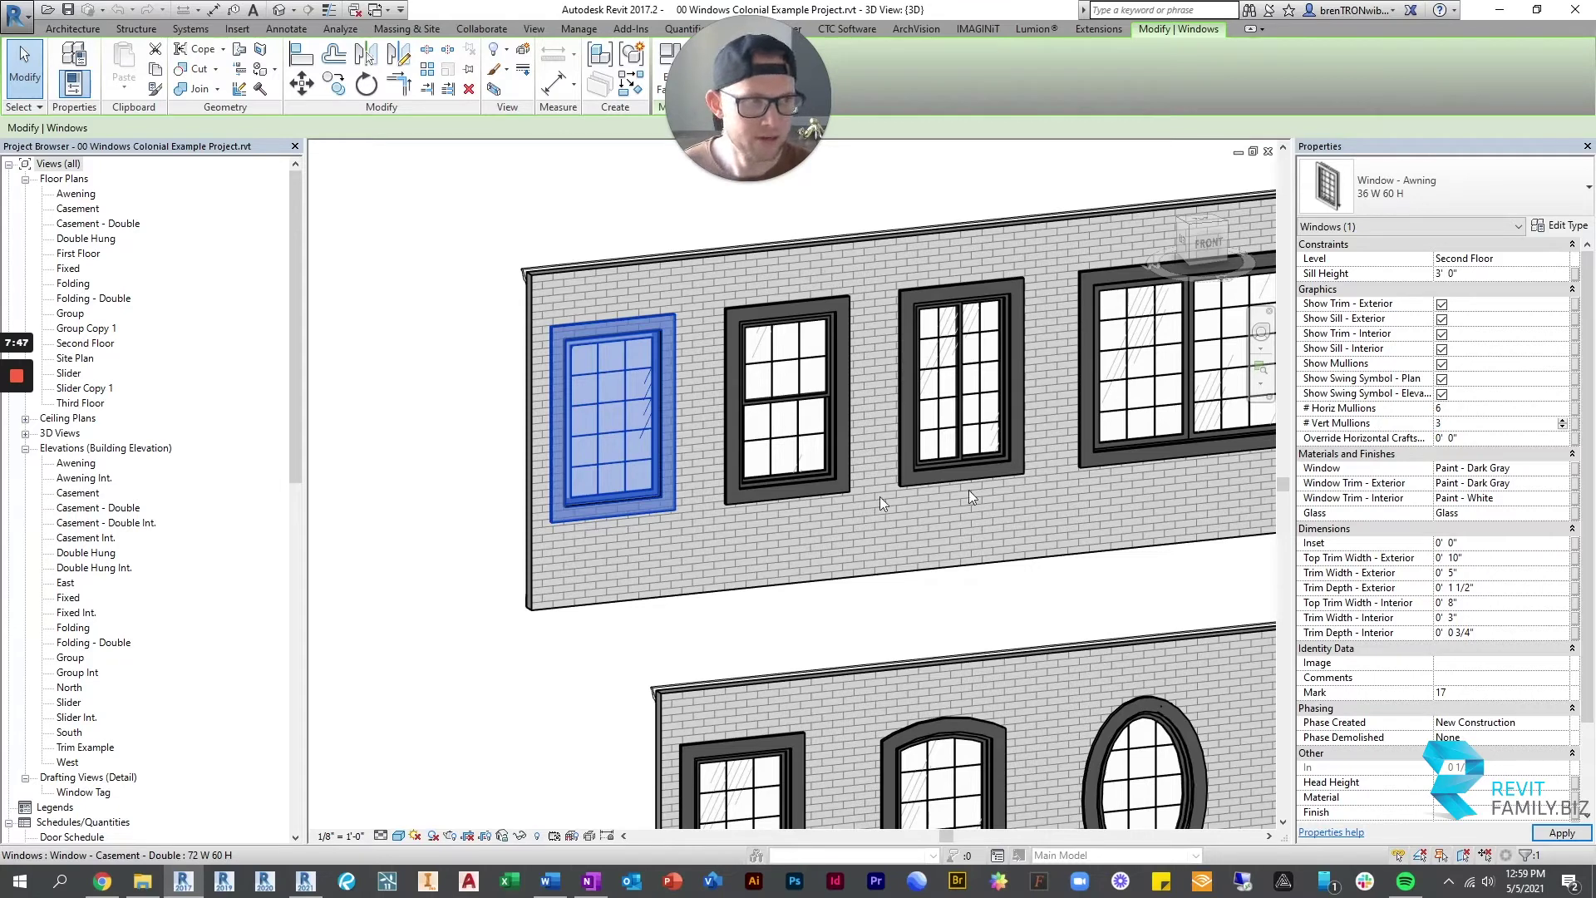
type("3")
left_click(404, 495)
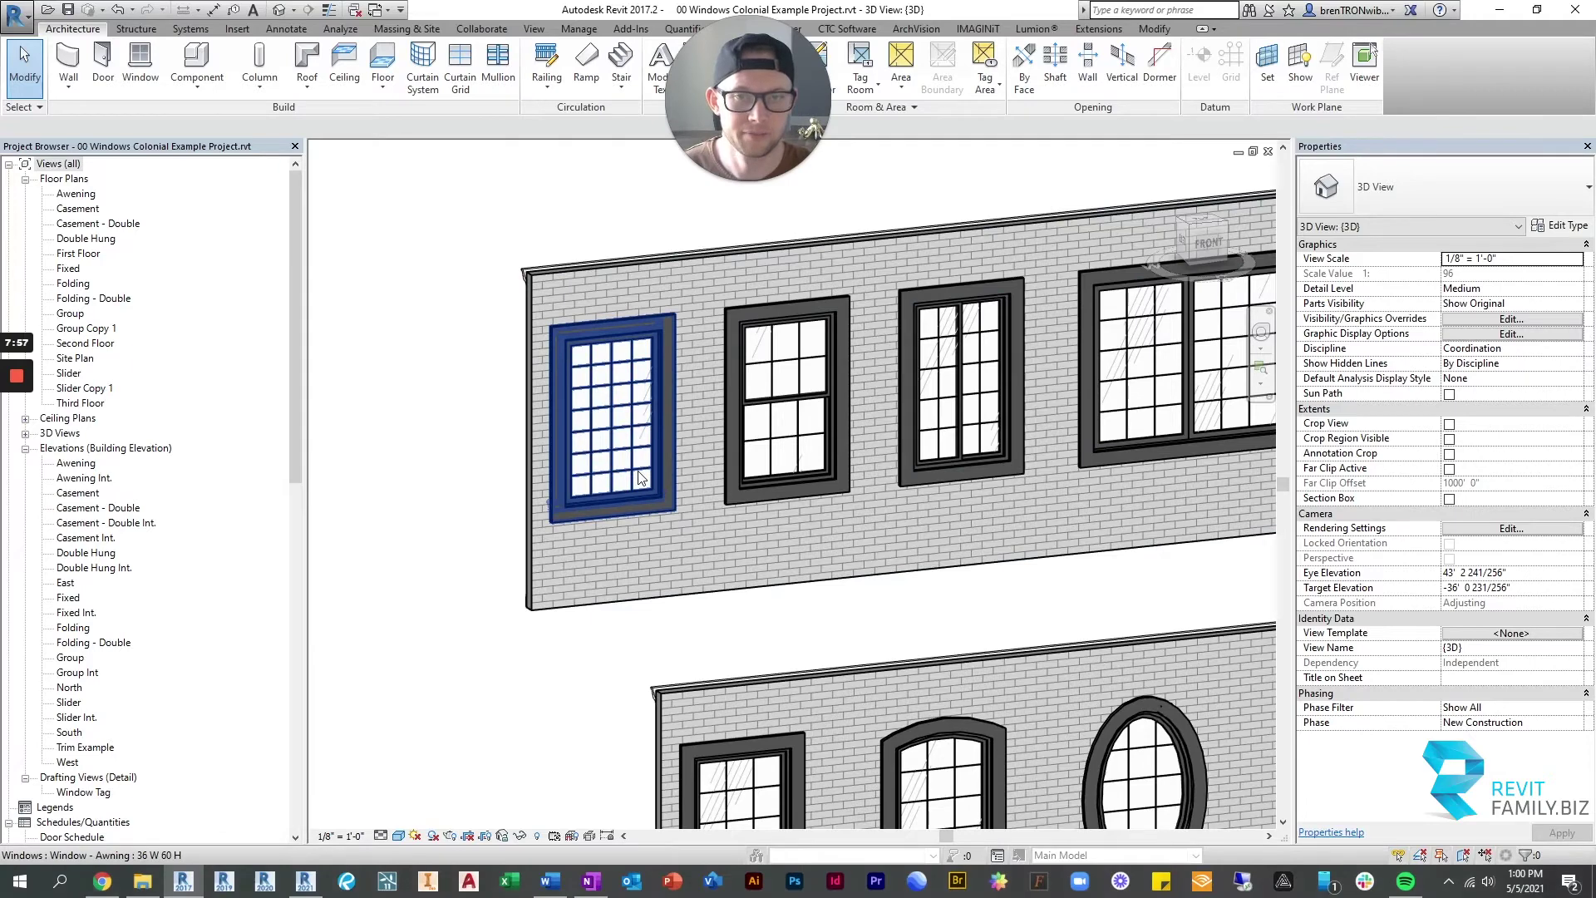
- Inspect the awning window's revised mullion grid in 3D from several angles and compare it with the neighbouring windows
scroll(639, 477, "down", 1)
left_click(660, 353)
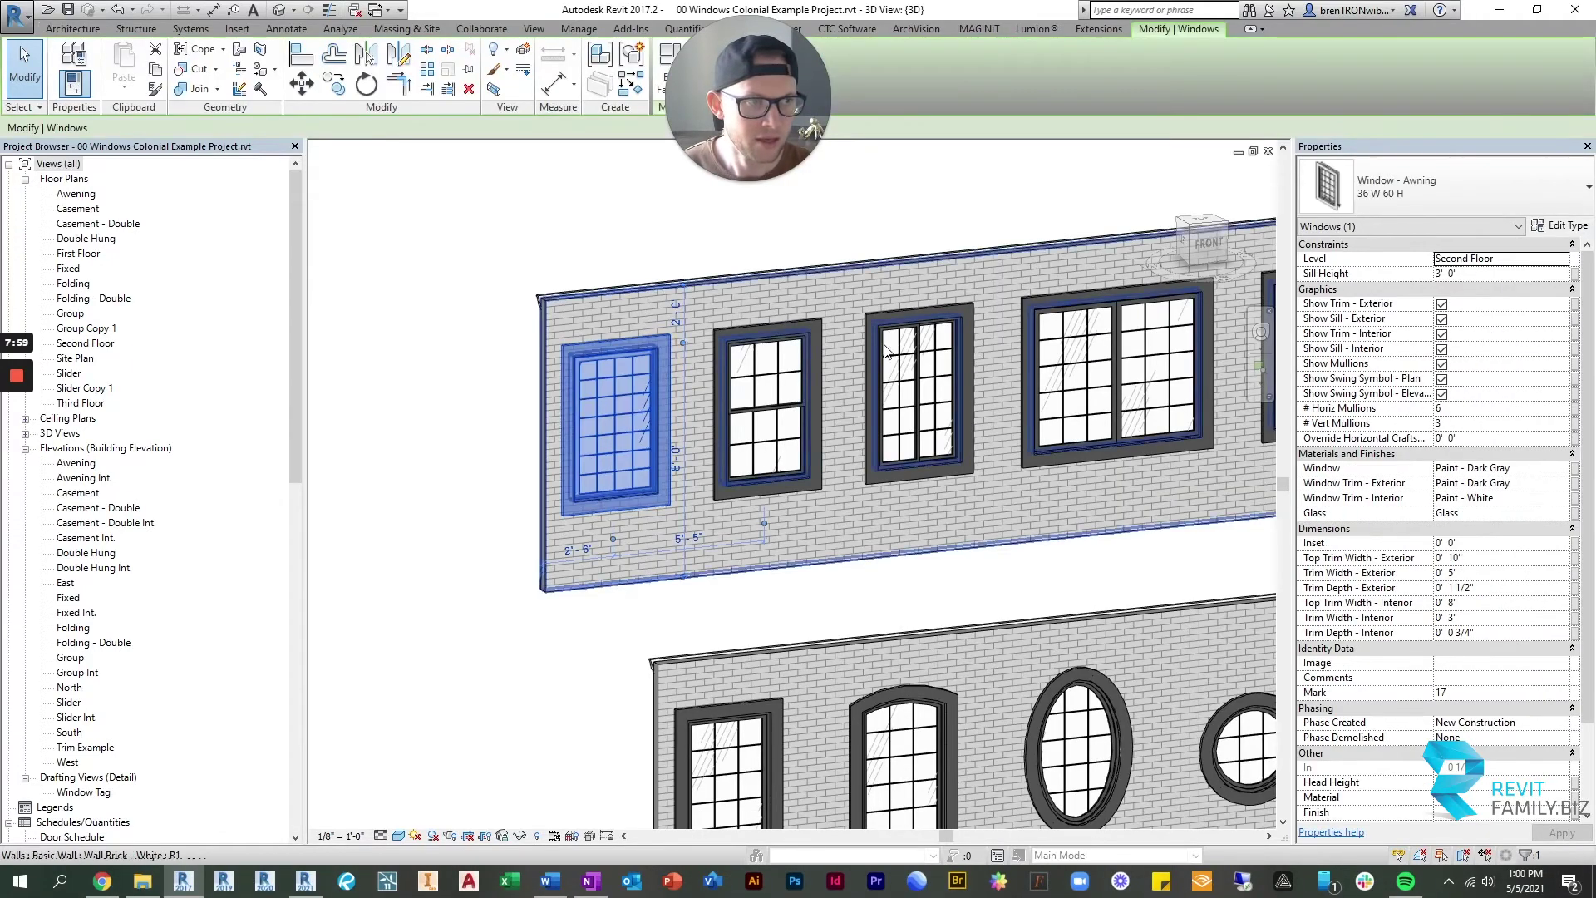
left_click(521, 274)
scroll(800, 407, "down", 3)
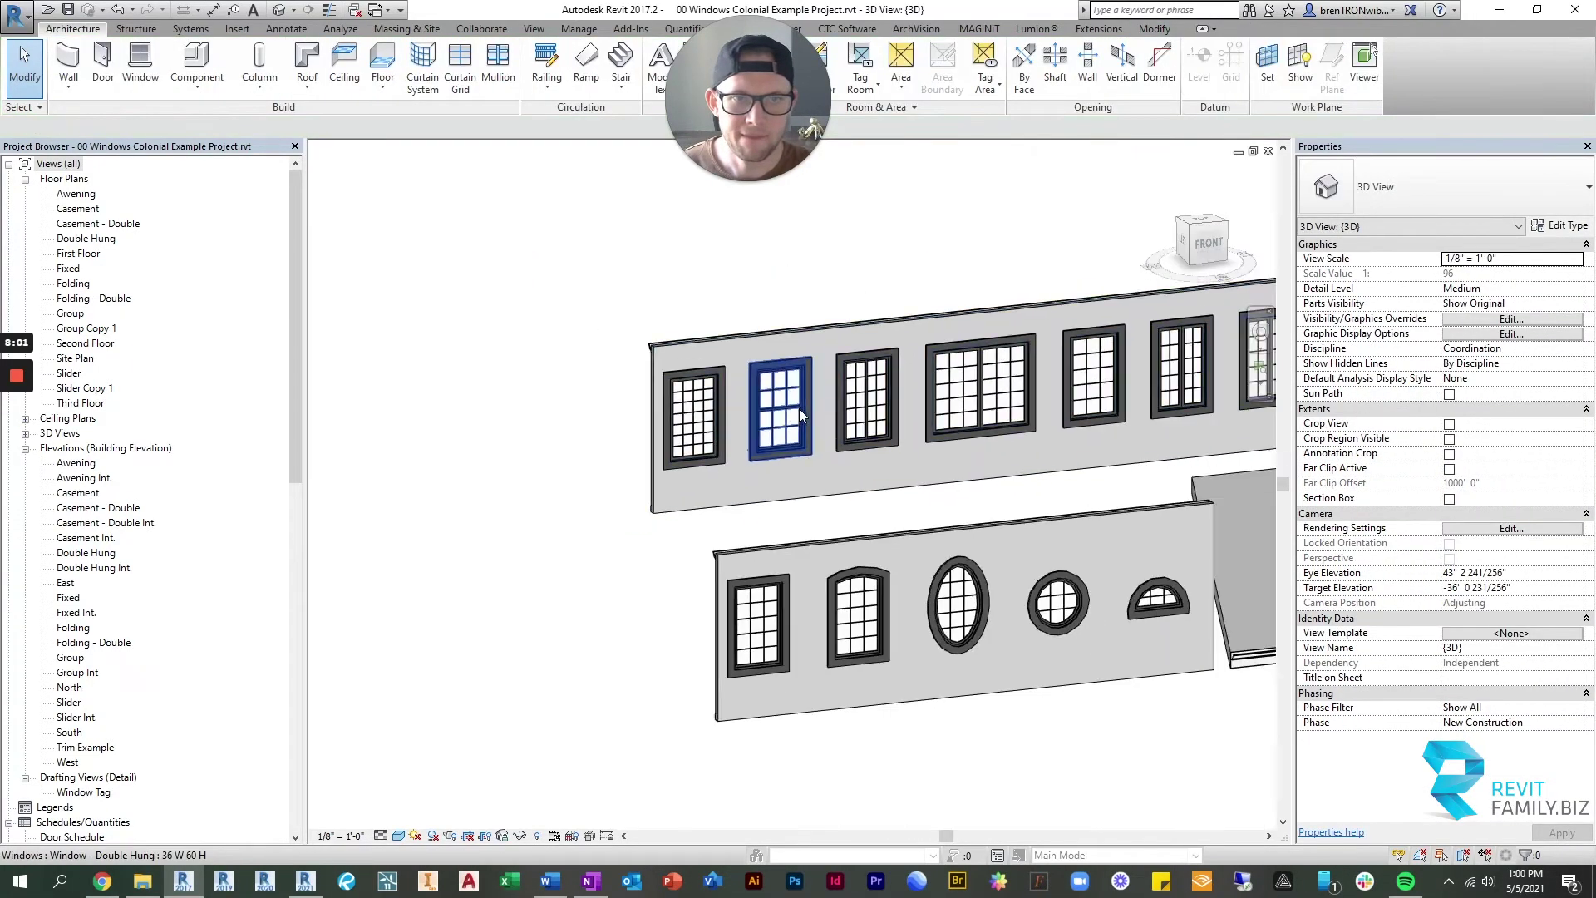
scroll(646, 460, "up", 2)
scroll(499, 418, "up", 4)
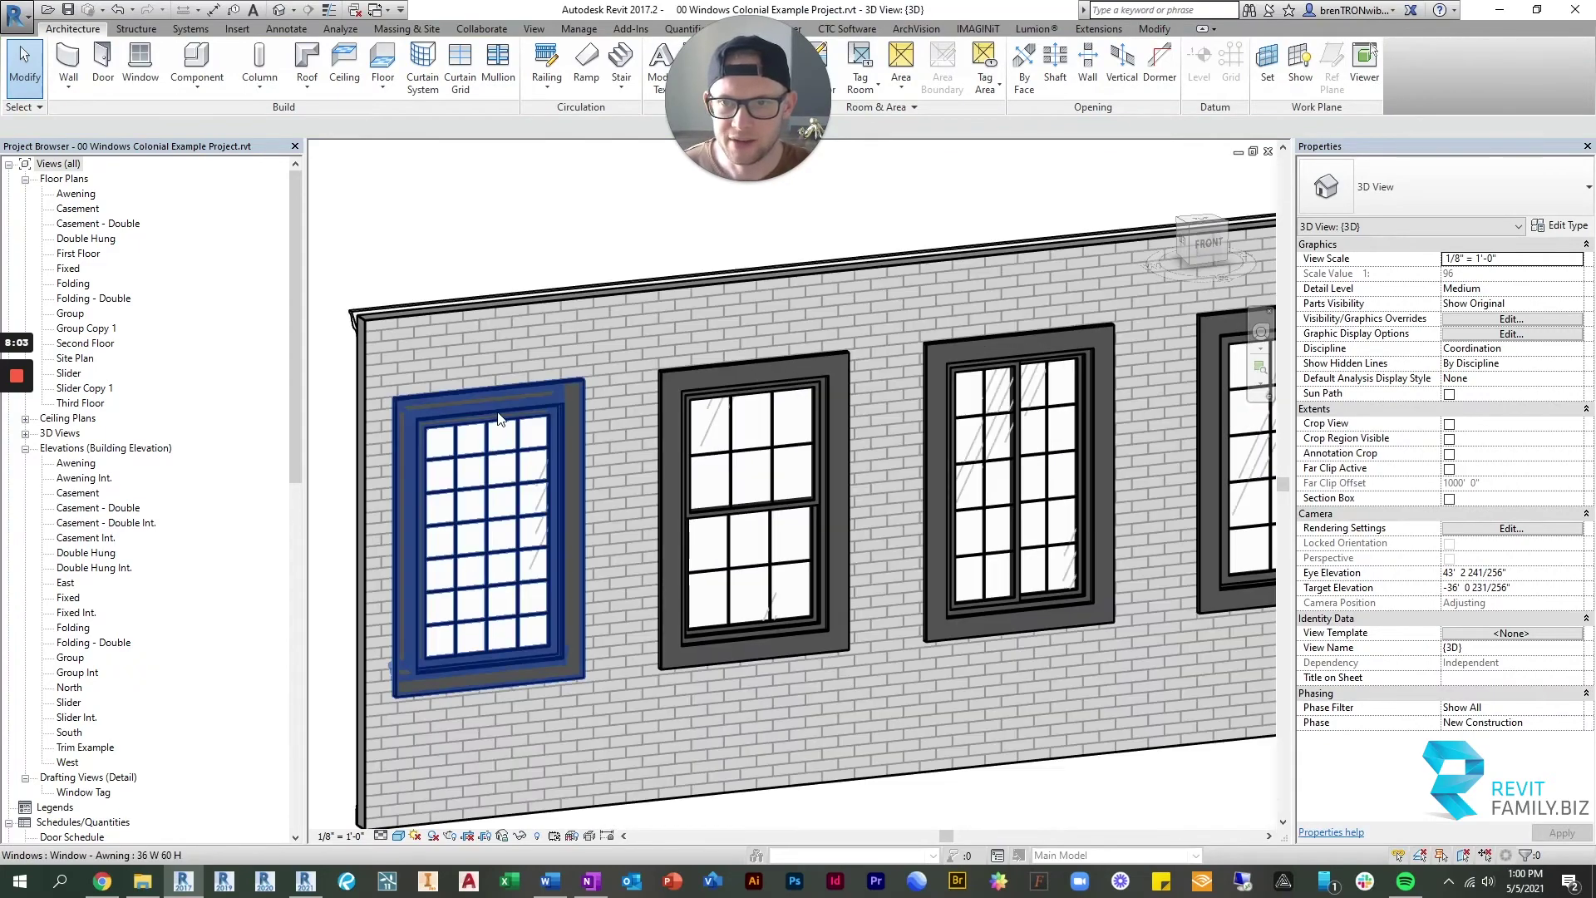
left_click(499, 418)
scroll(507, 424, "down", 2)
middle_click_drag(515, 423, 737, 423, "shift")
middle_click_drag(532, 482, 407, 532, "shift")
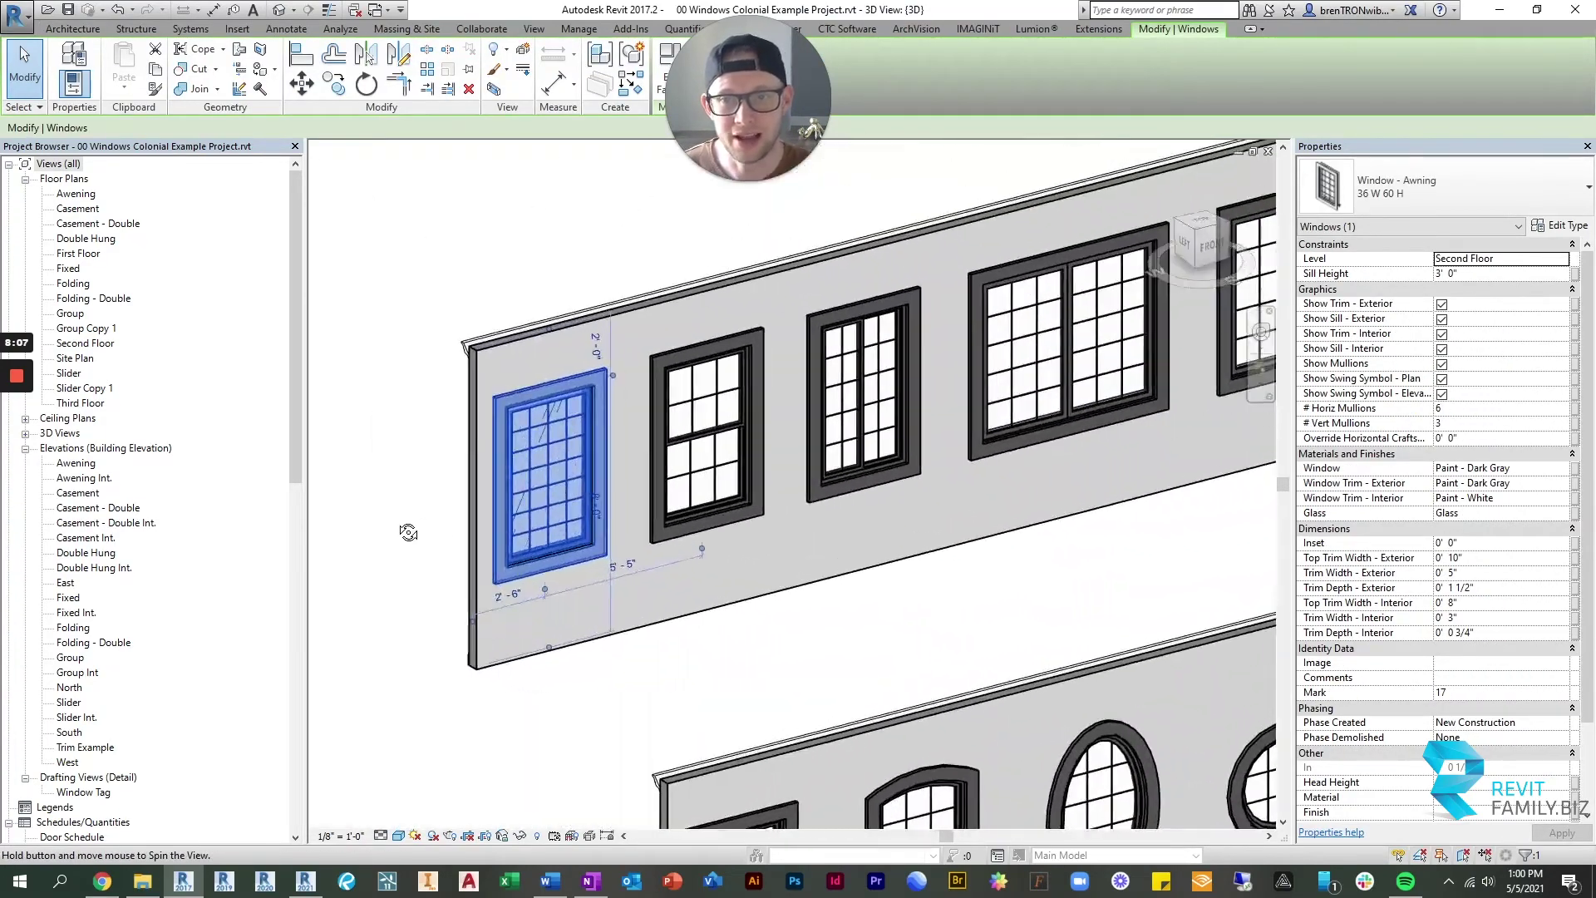
left_click(427, 506)
middle_click_drag(554, 411, 635, 413)
left_click(642, 395)
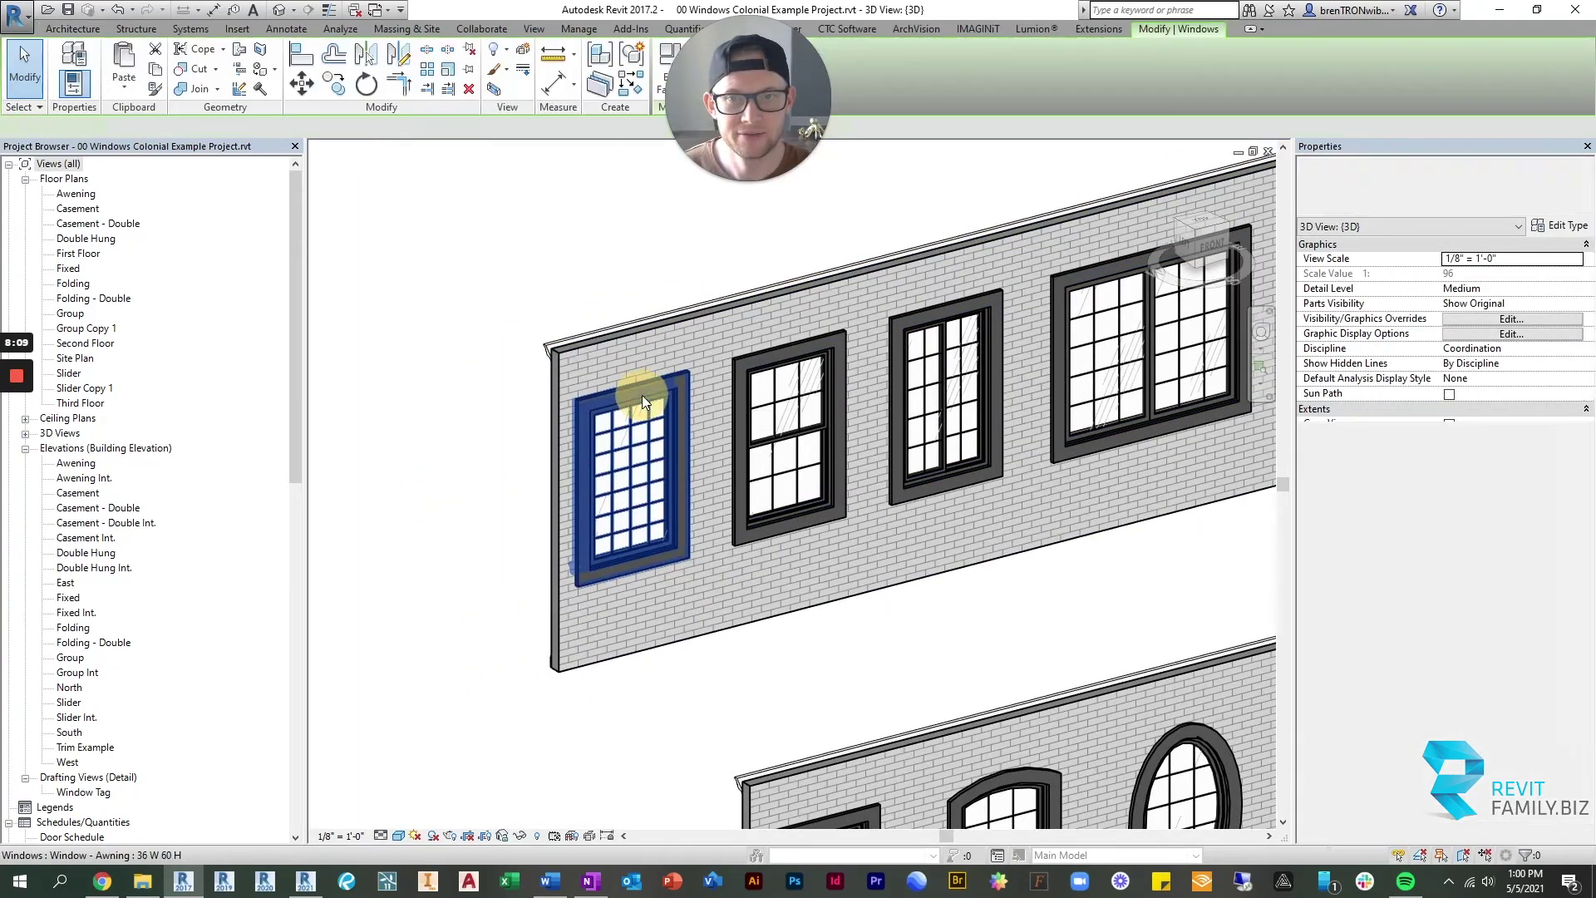
scroll(652, 485, "up", 2)
left_click(421, 421)
left_click(650, 410)
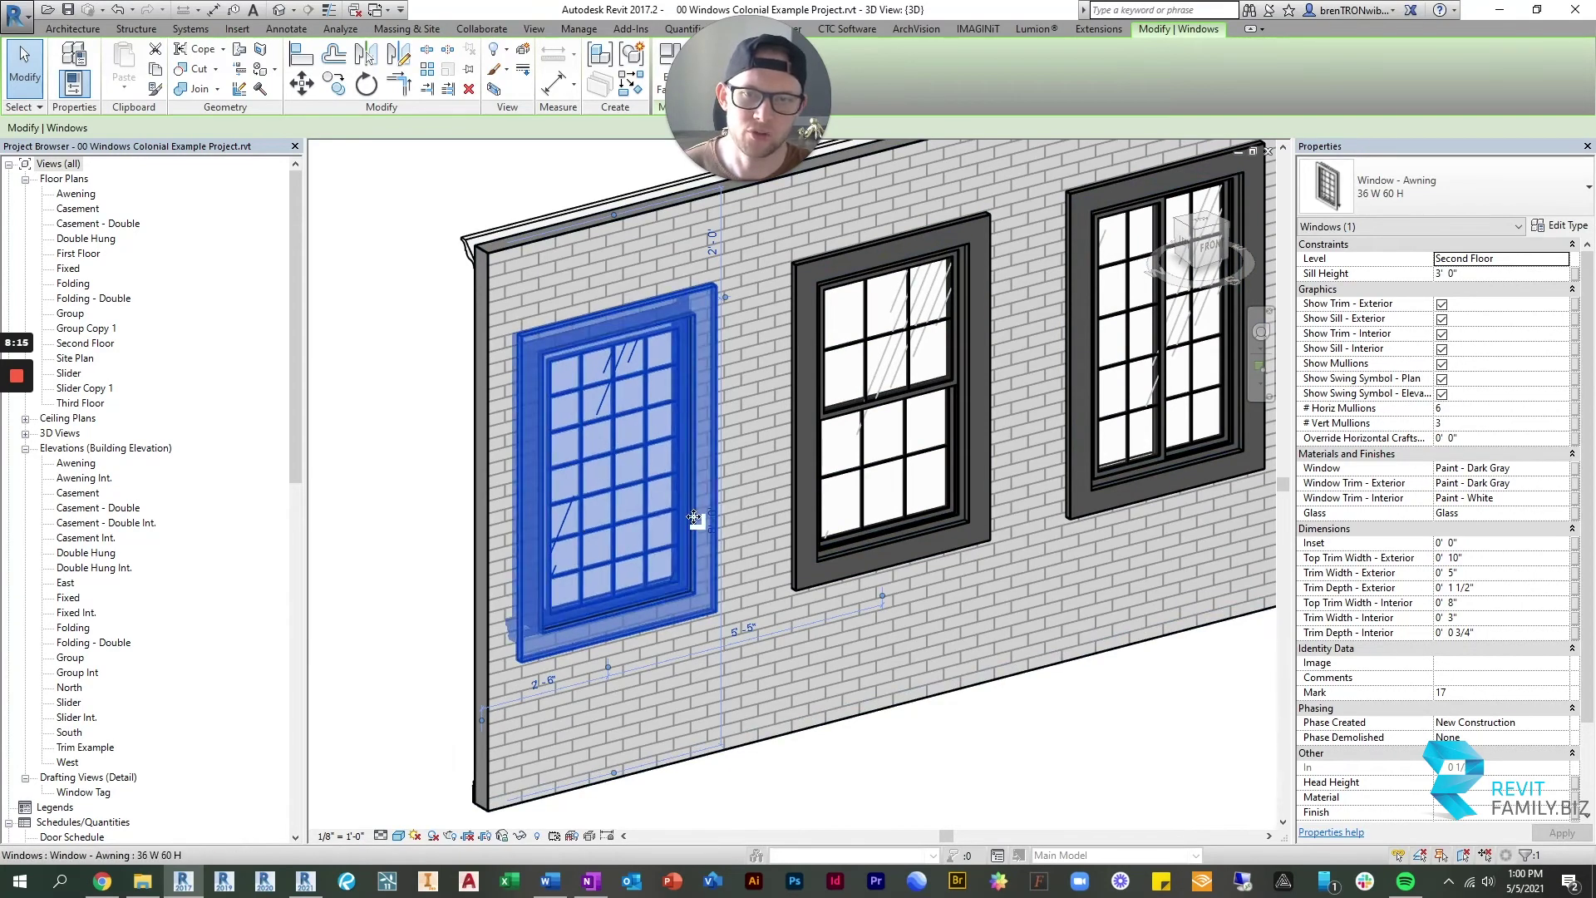
scroll(664, 531, "down", 2)
middle_click_drag(870, 541, 836, 559, "shift")
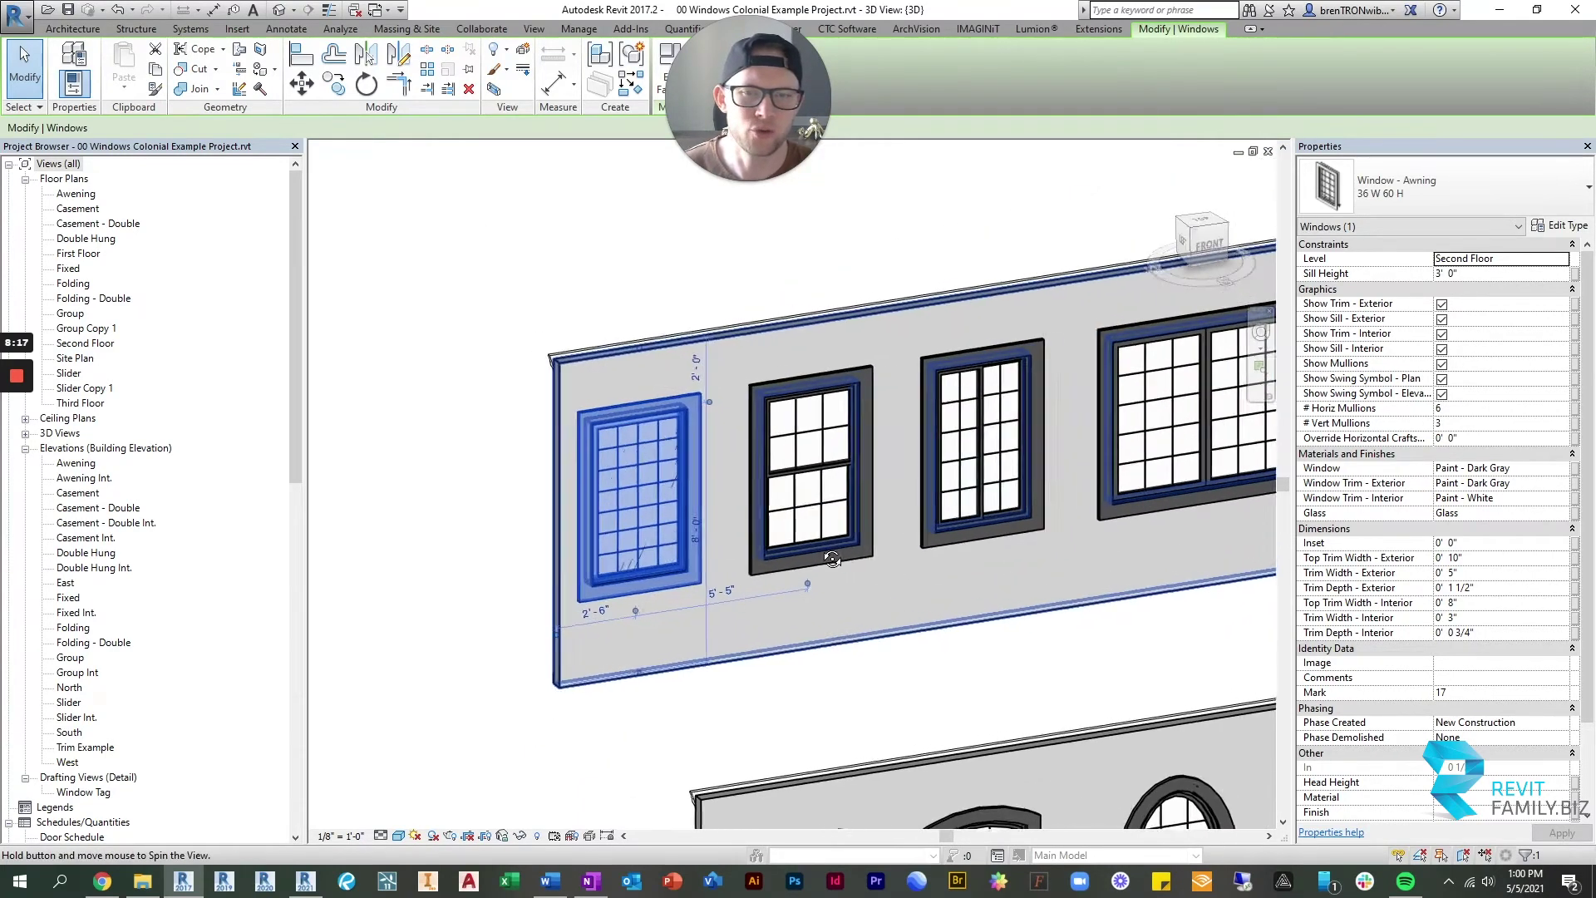
left_click(413, 487)
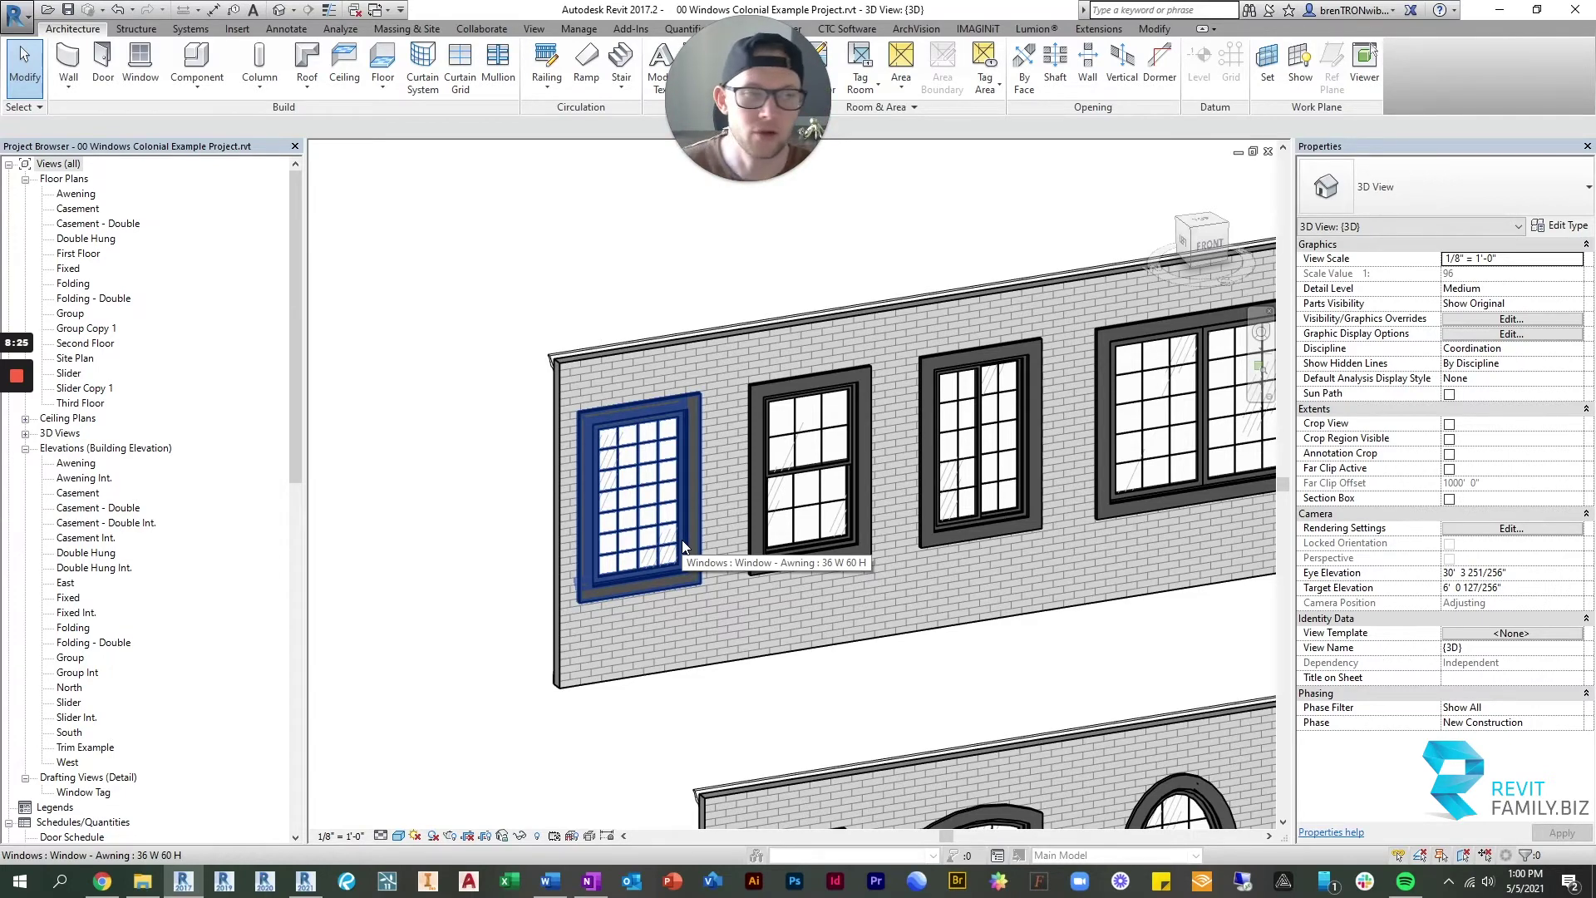
- Set the mullion style to Window Mullions - Vertical in the awning window's type properties
left_click(672, 419)
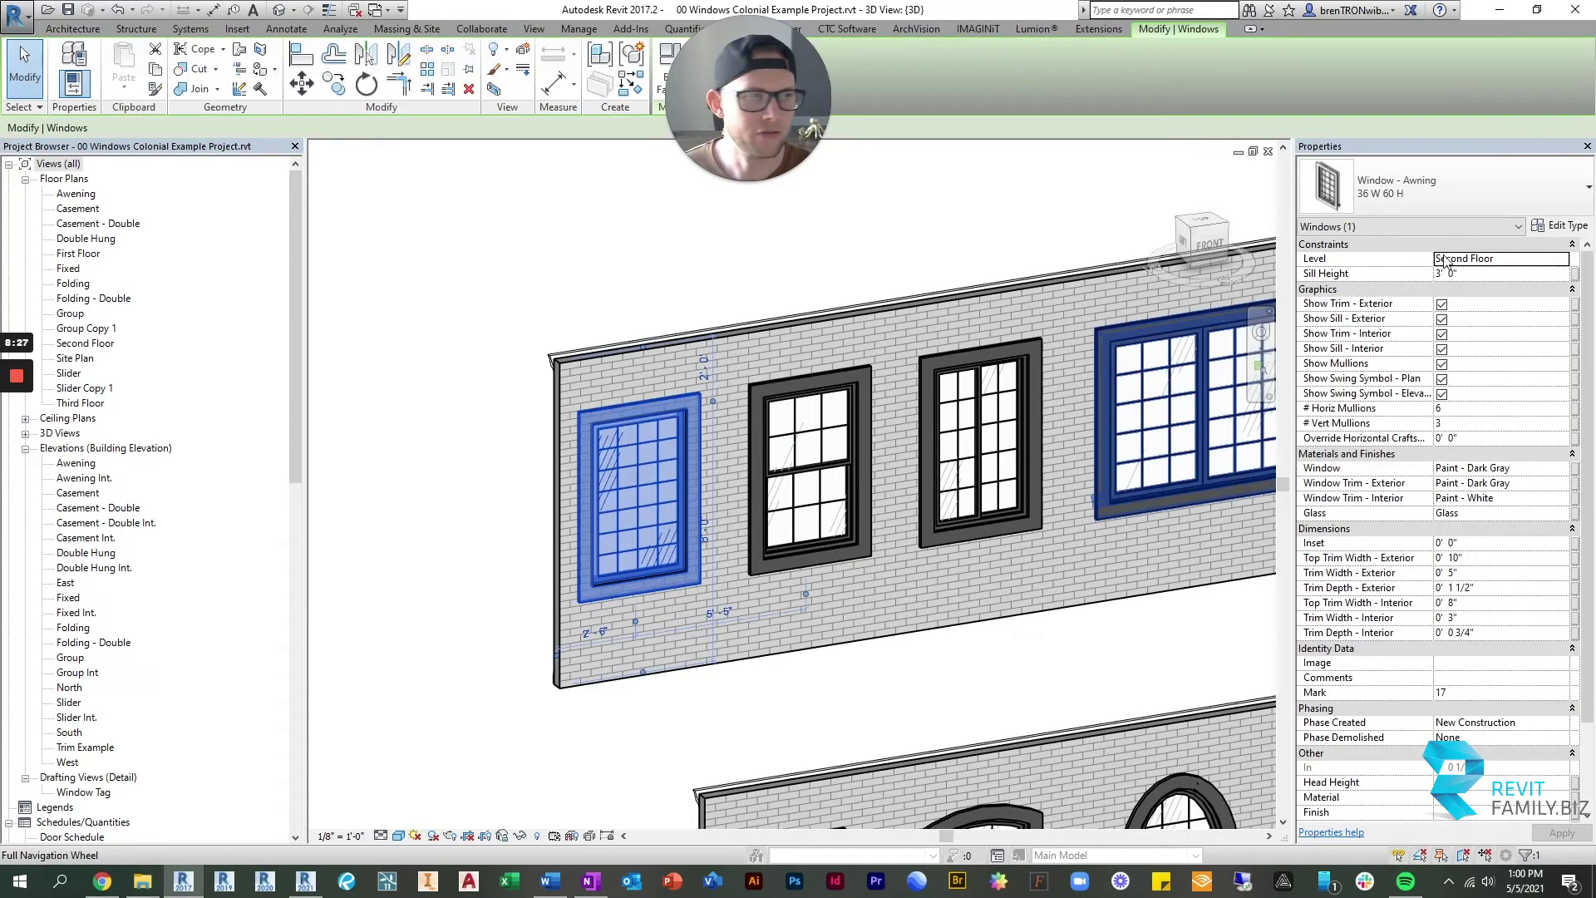
left_click(1577, 226)
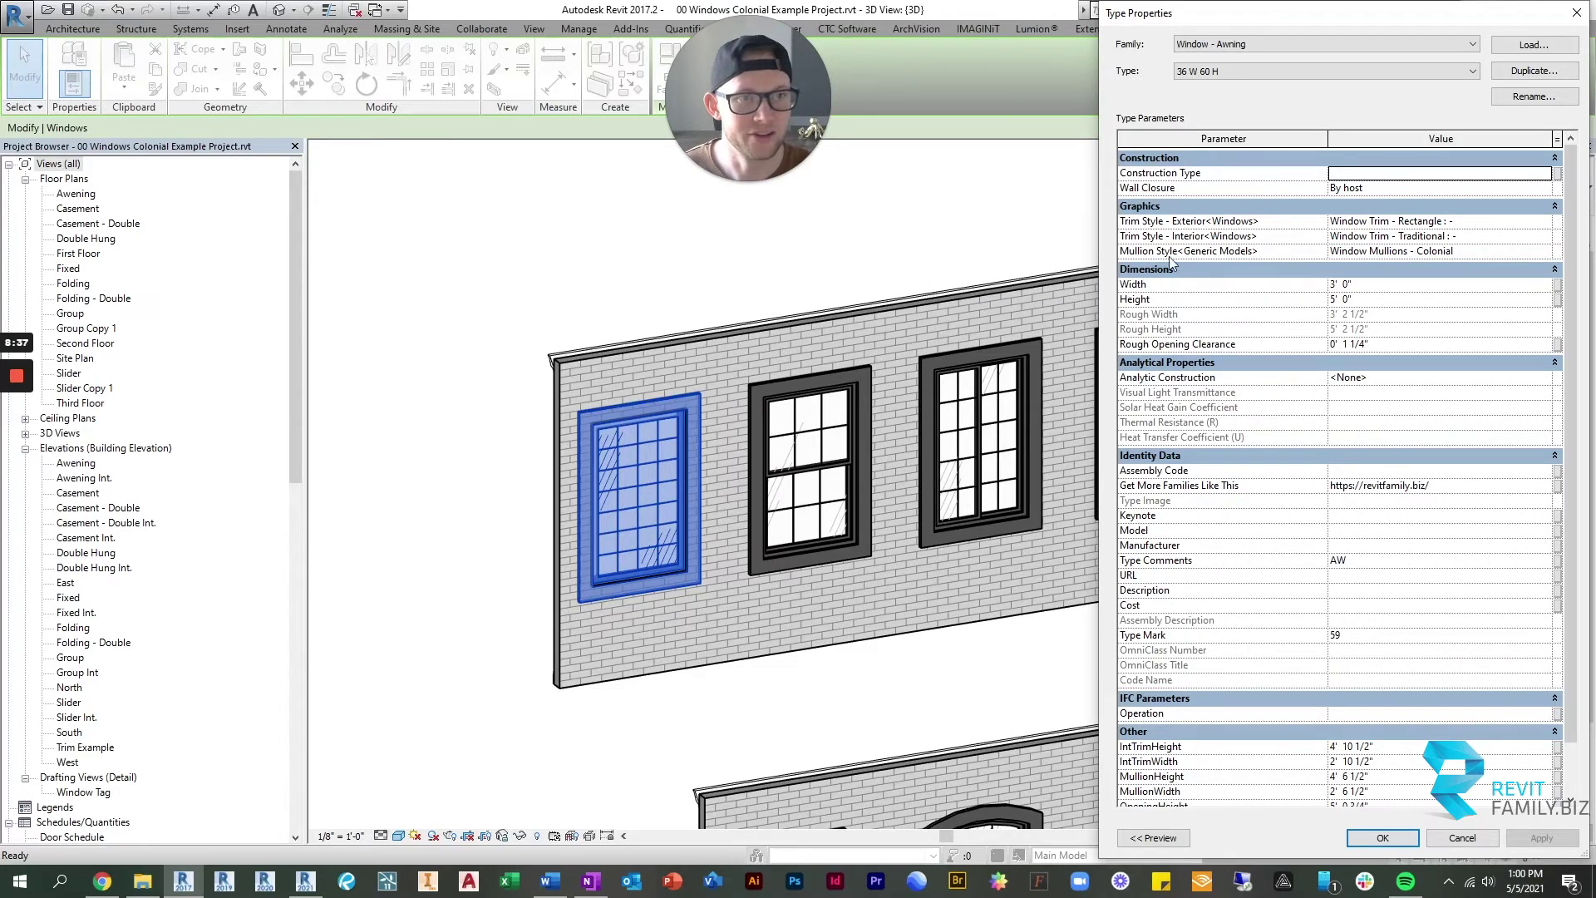
left_click(1549, 251)
left_click(1544, 251)
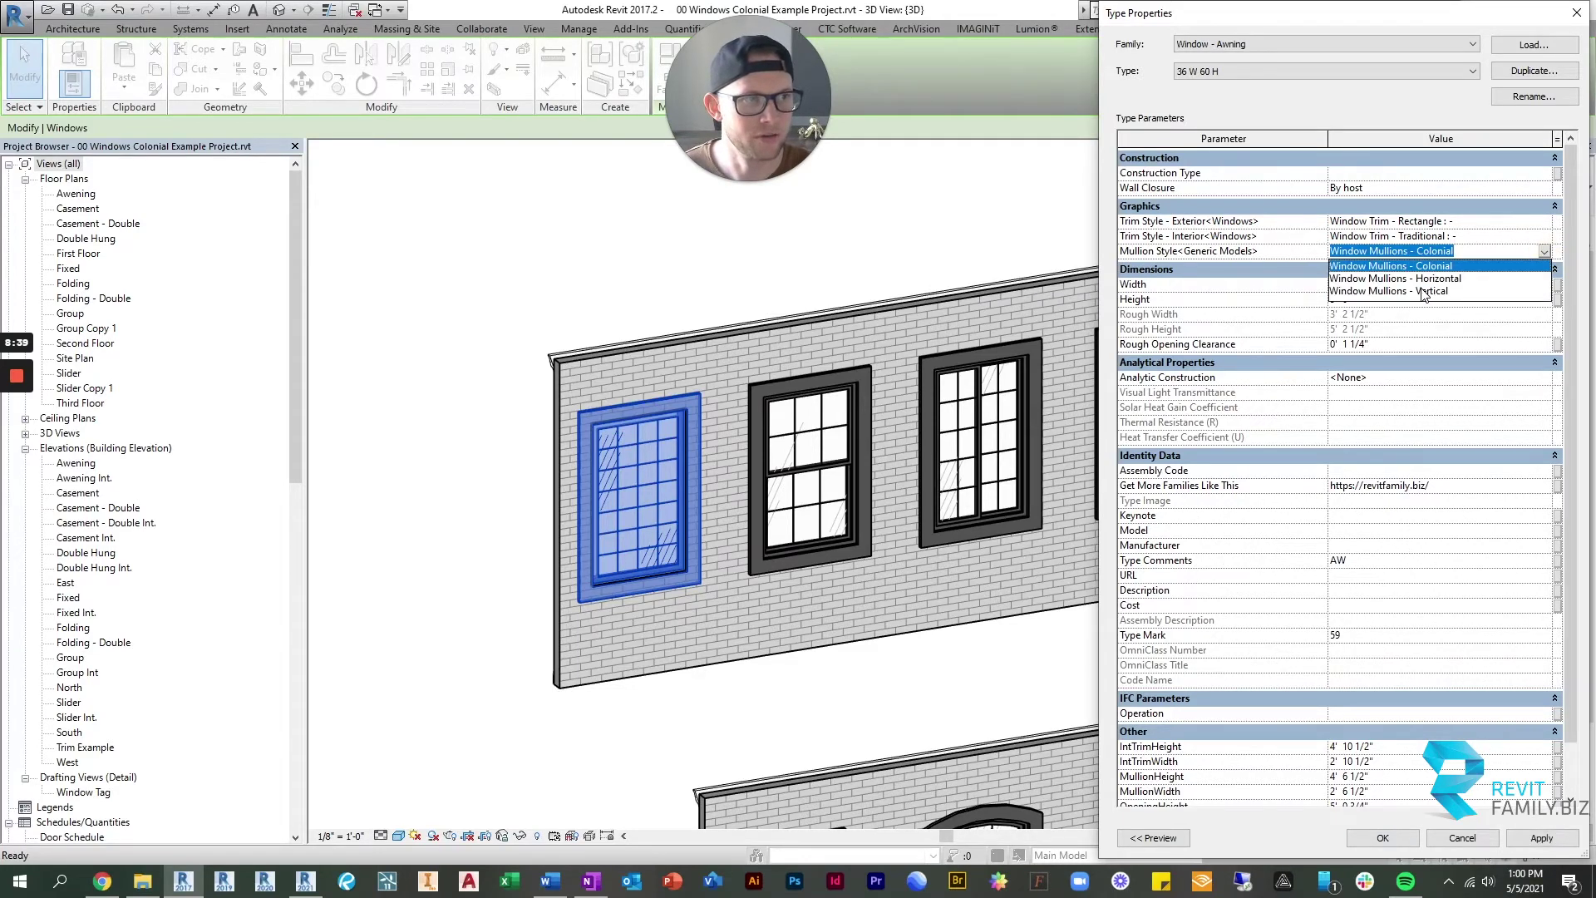
left_click(1363, 274)
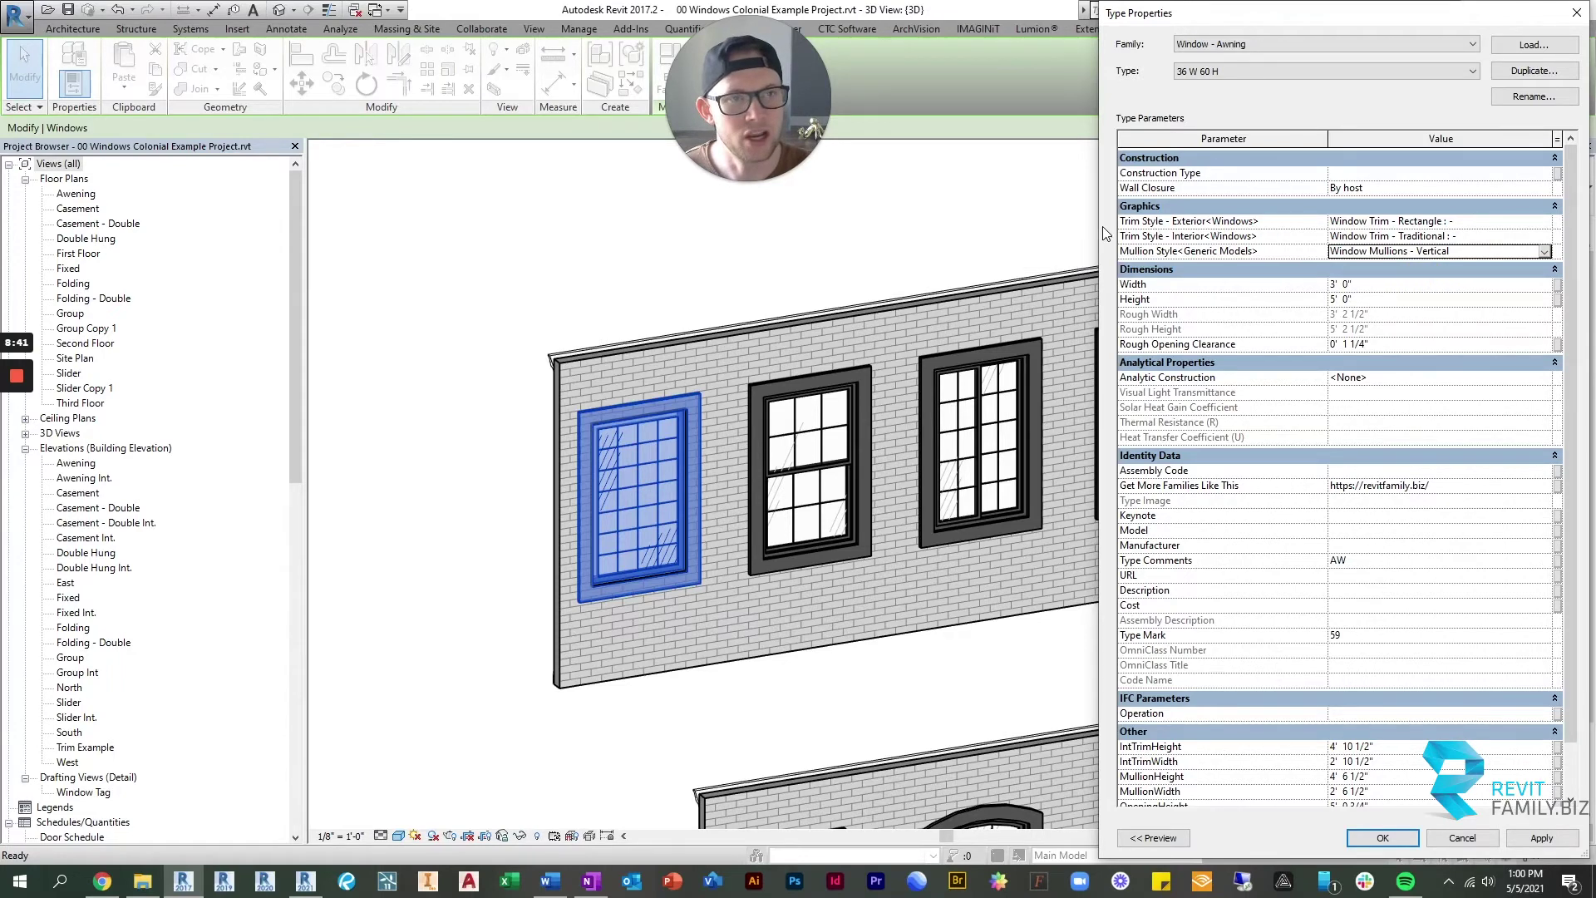
- Set the awning type's exterior trim style to Window Trim - Flutes and Rosettes and its interior trim style to Window Trim - Colonial
left_click(1546, 222)
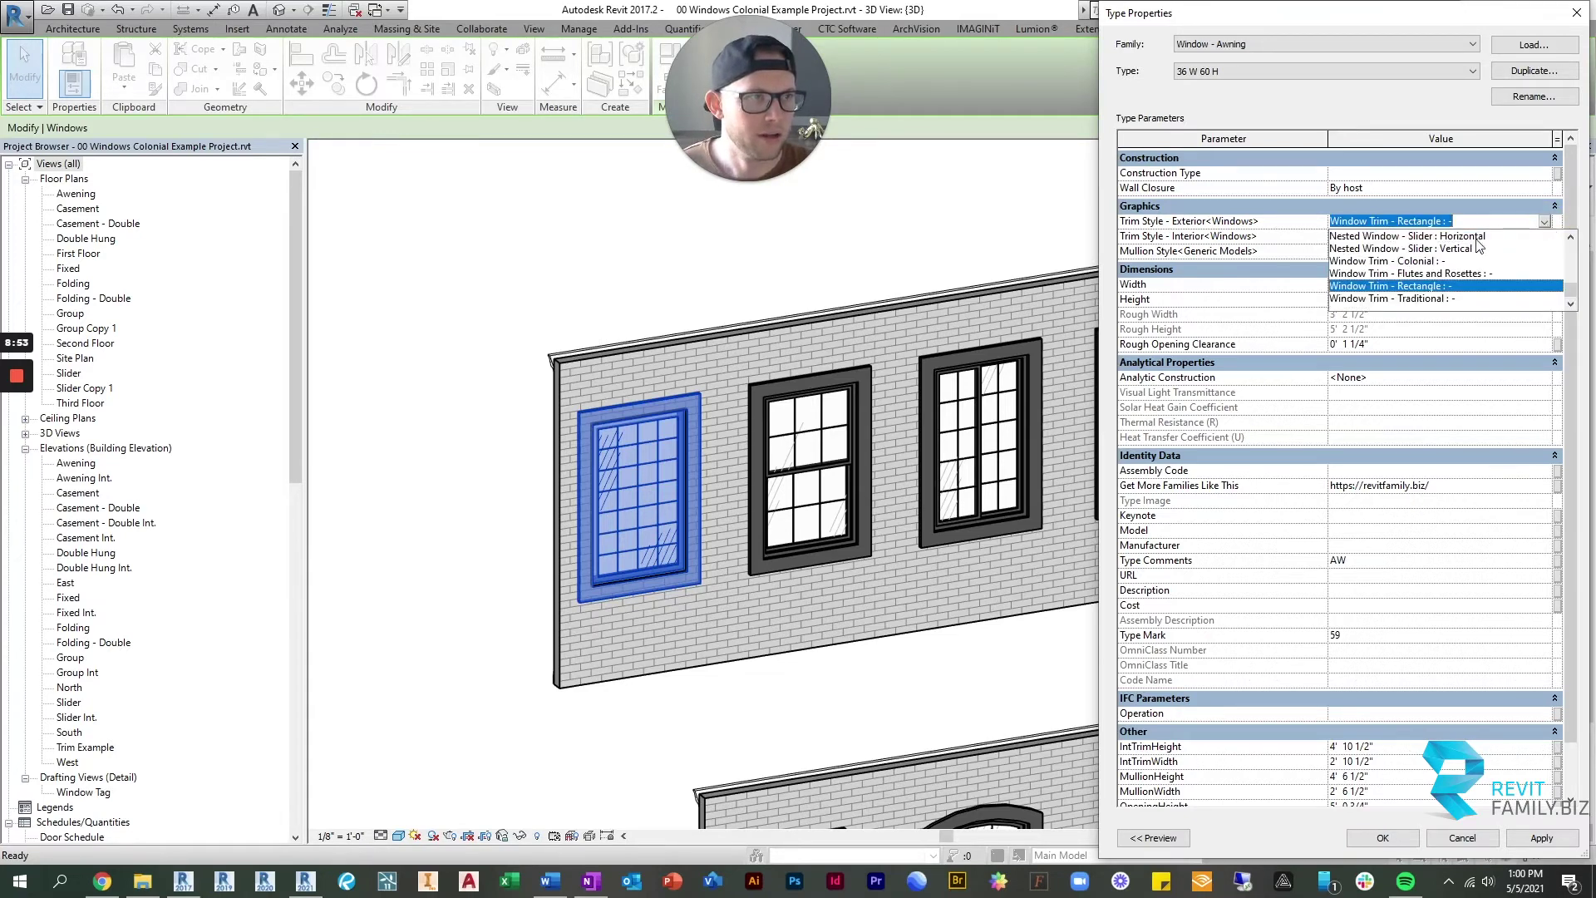
left_click(1408, 274)
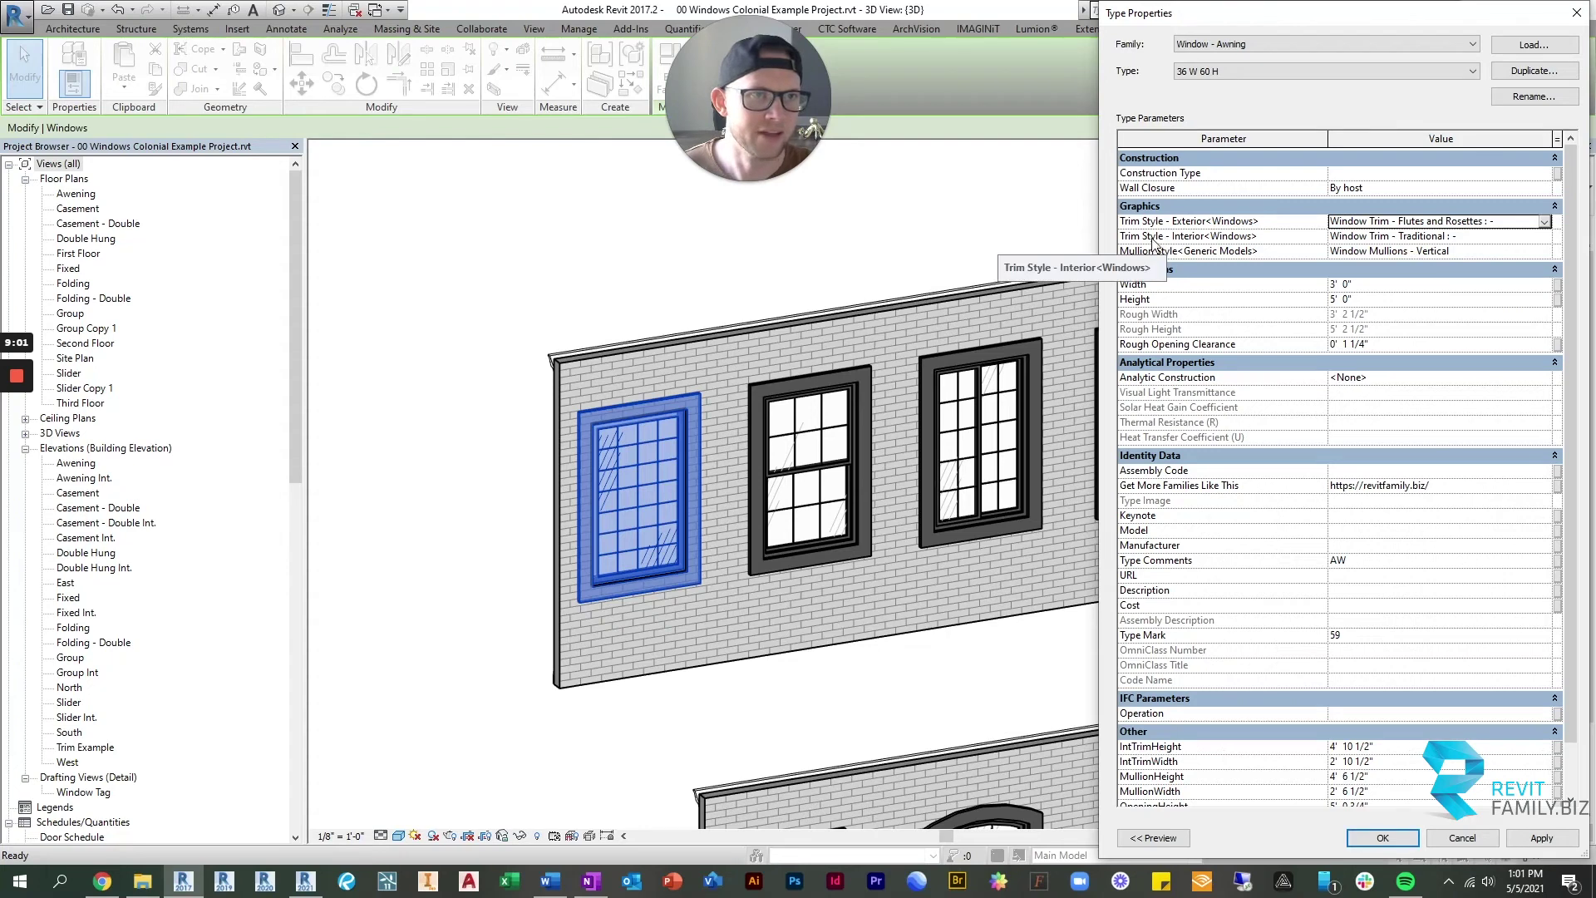
left_click(1551, 238)
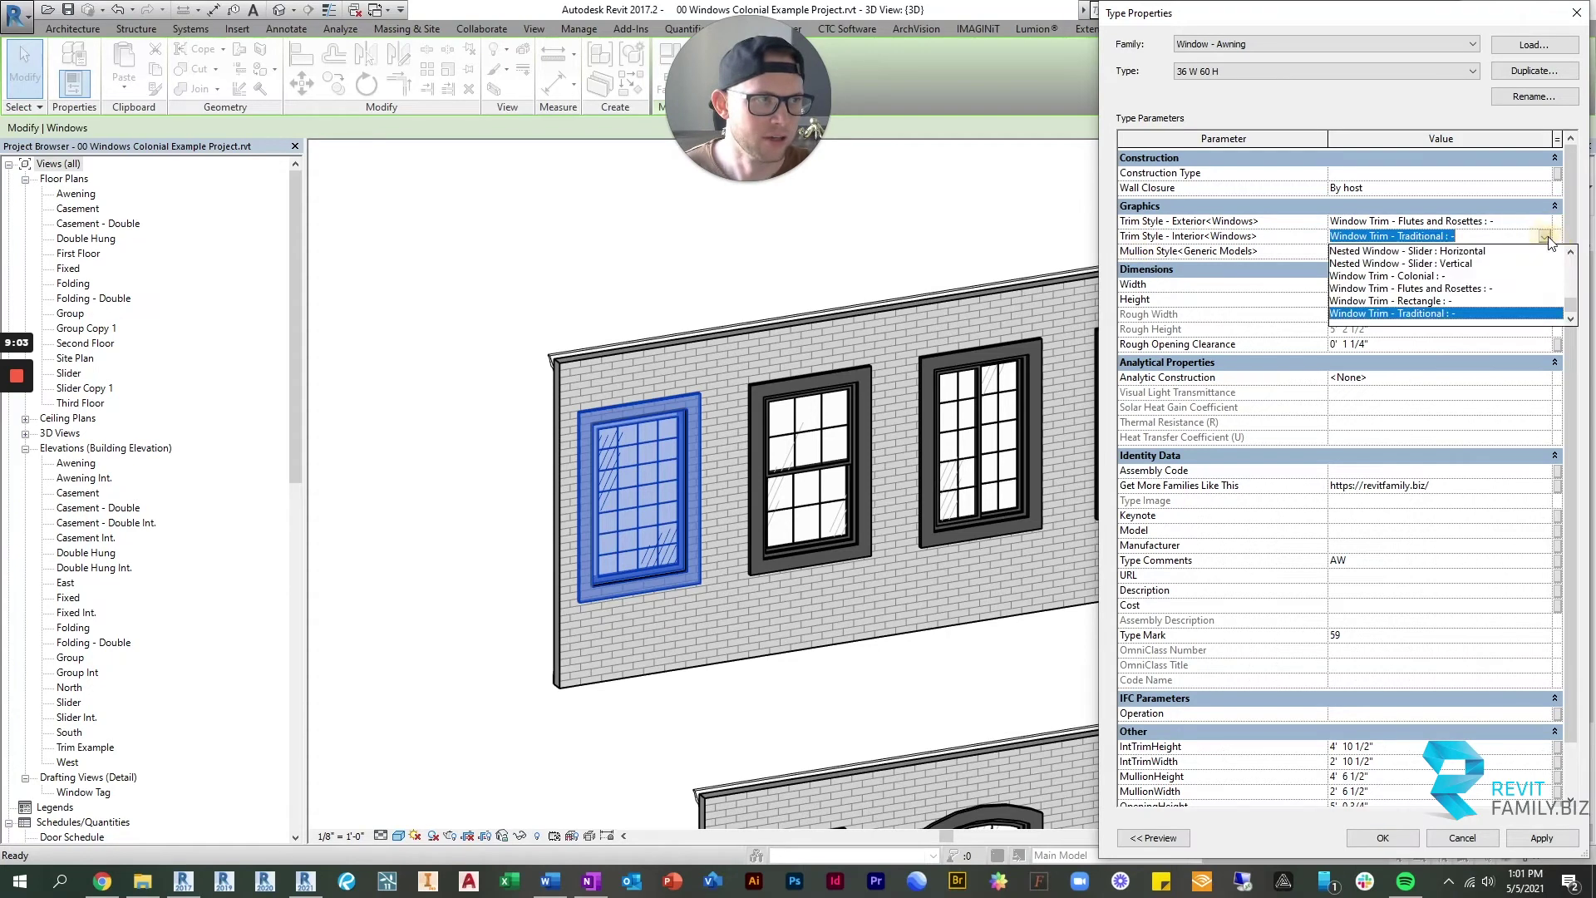
left_click(1399, 276)
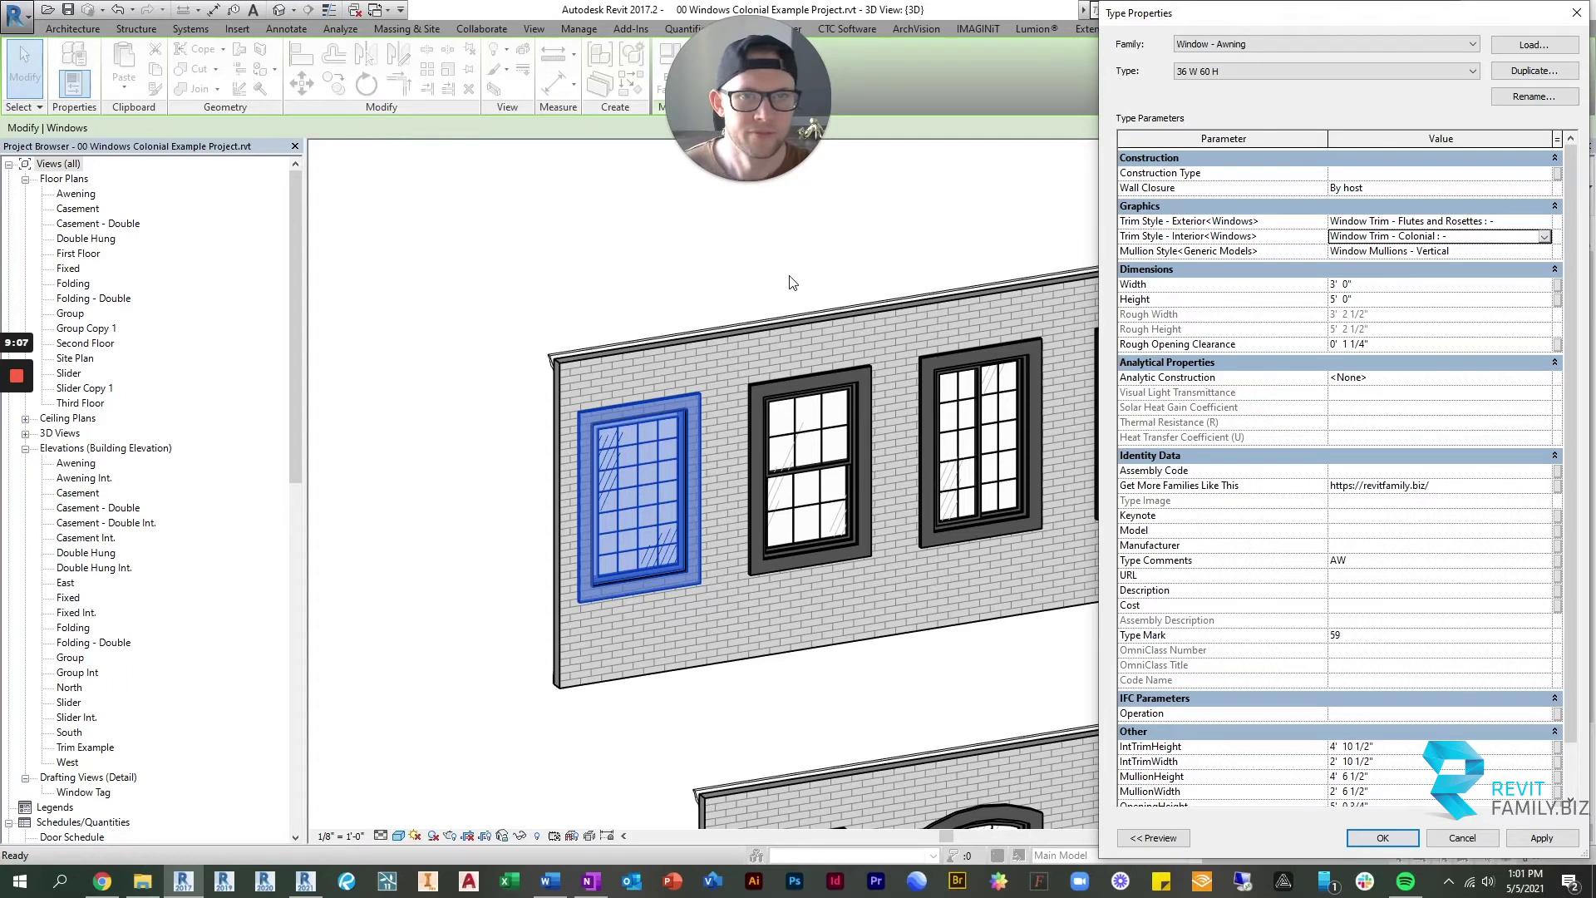
left_click(1398, 838)
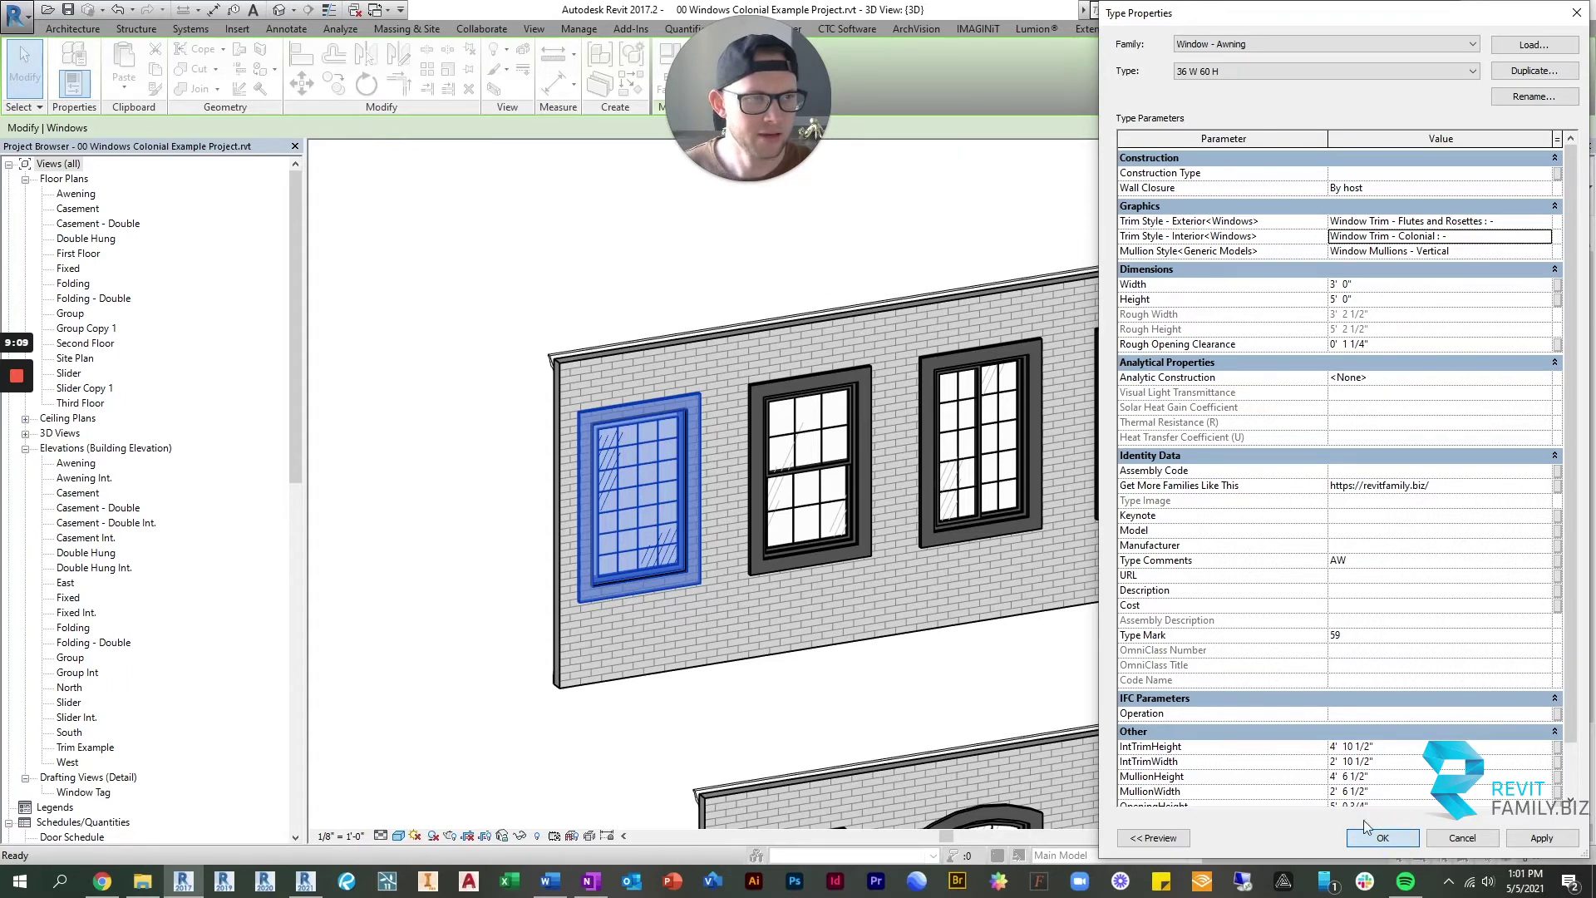
left_click(534, 334)
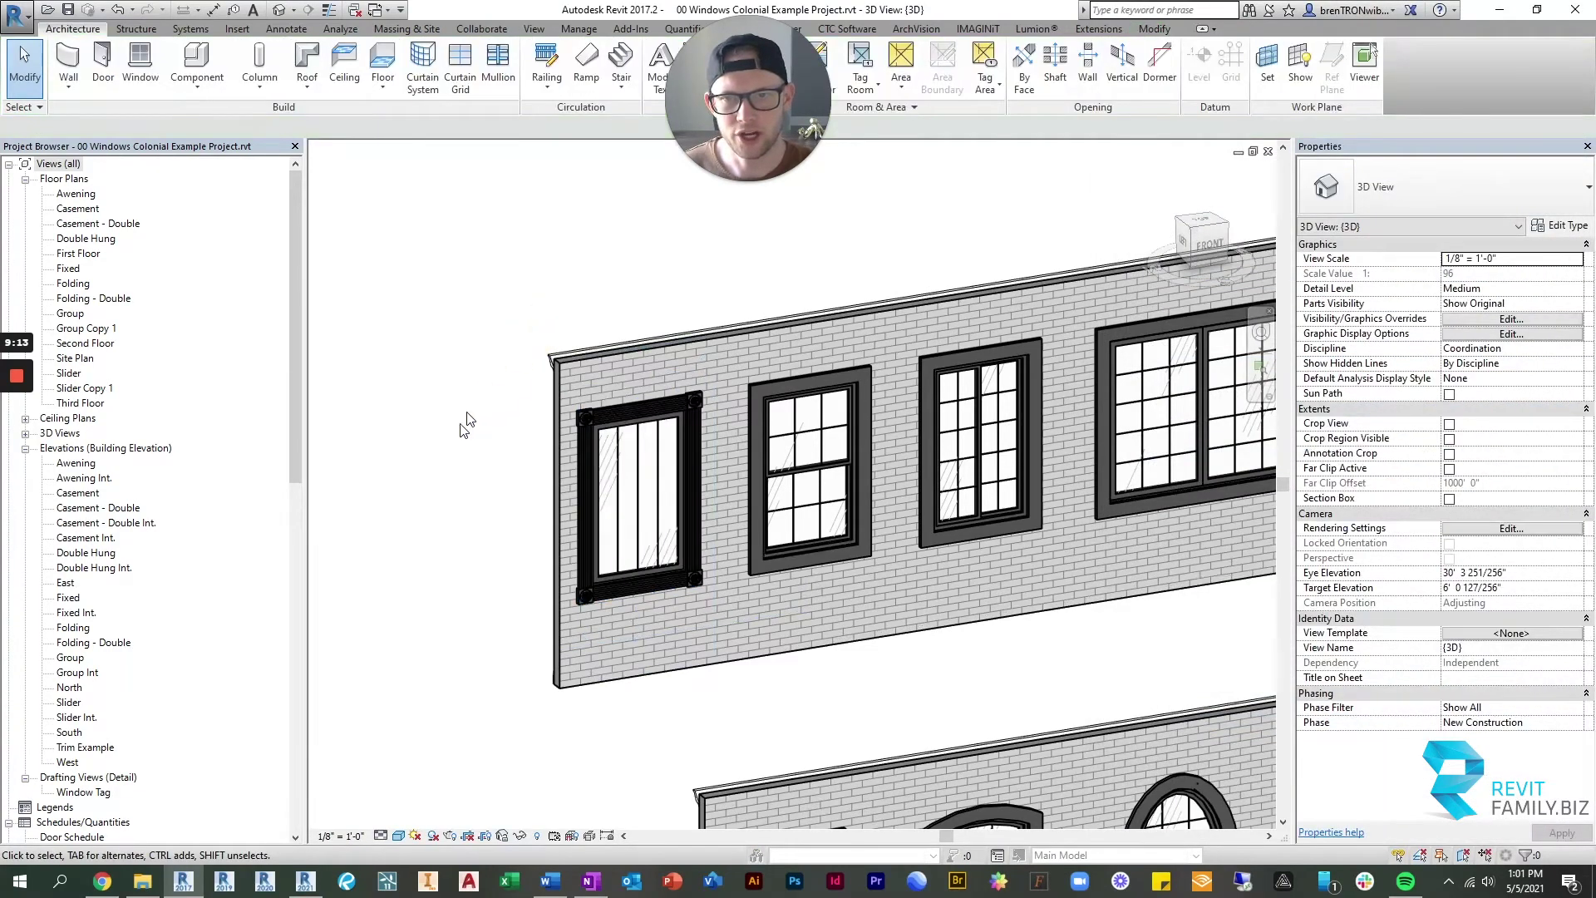
- Examine the awning window's trim and vertical mullions up close from both the exterior and interior sides of the wall
scroll(656, 486, "up", 4)
middle_click_drag(657, 490, 830, 436)
middle_click_drag(997, 471, 801, 434, "shift")
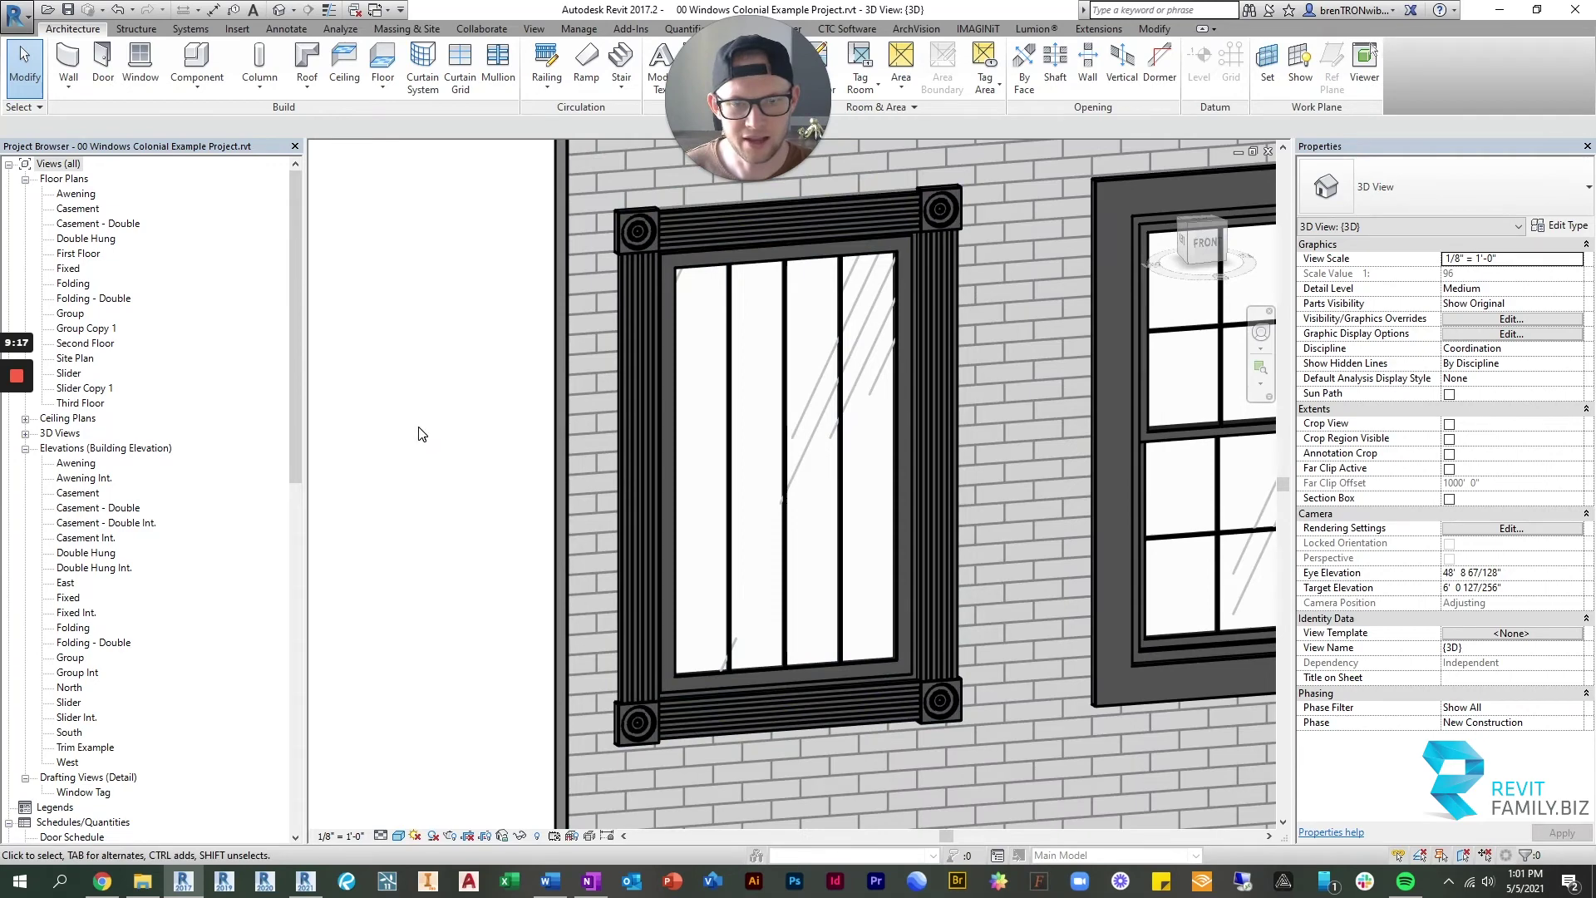
scroll(407, 441, "down", 3)
middle_click_drag(392, 449, 989, 452, "shift")
scroll(990, 452, "up", 3)
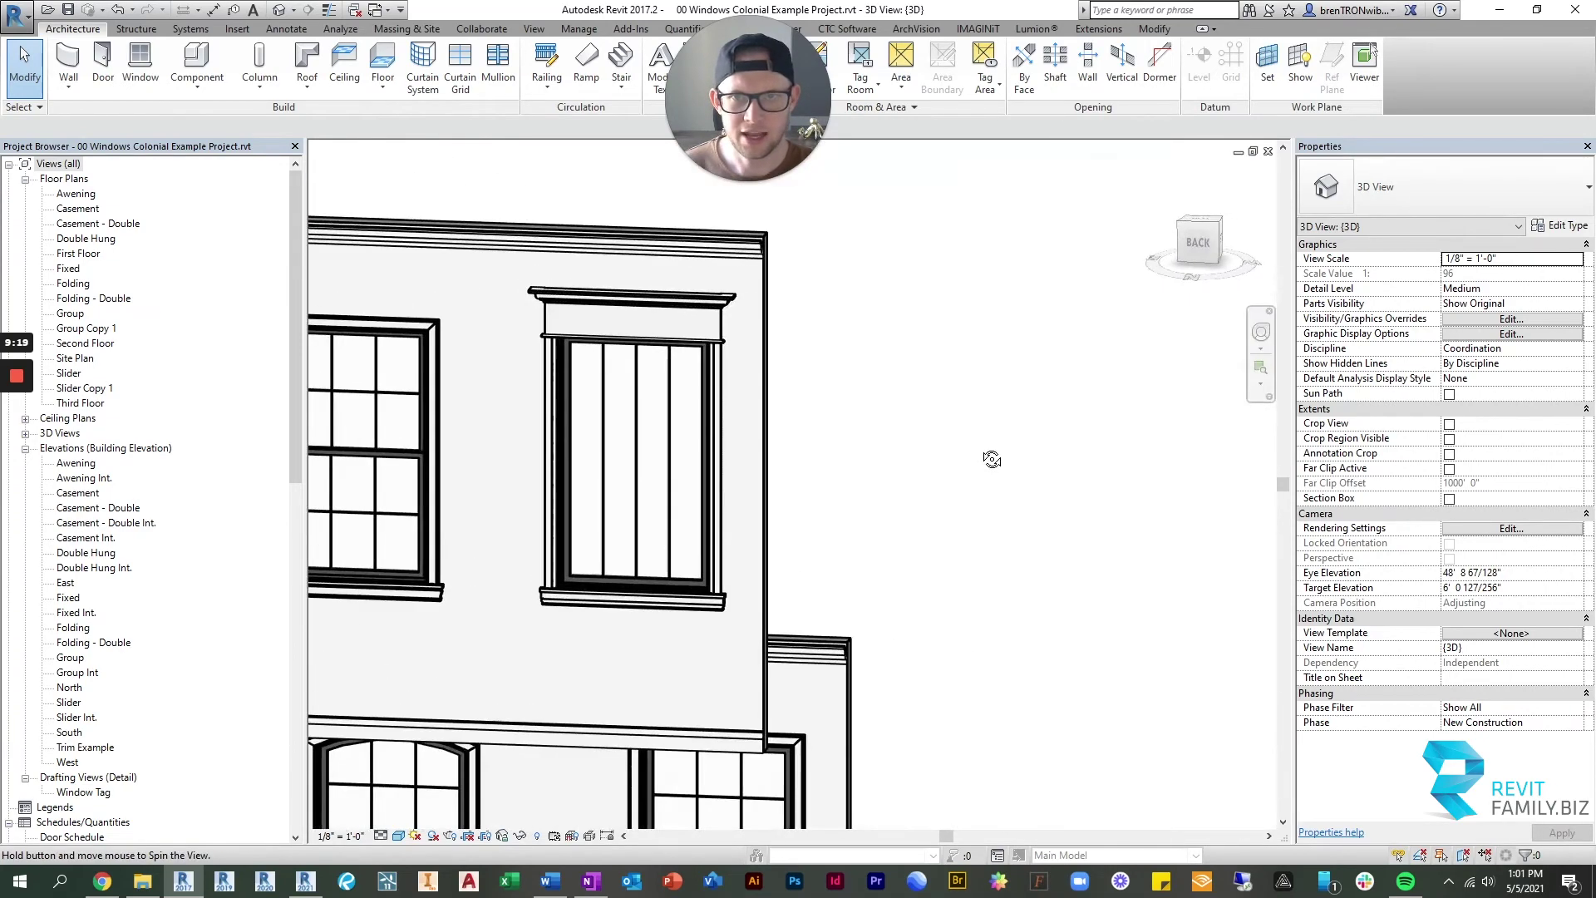
scroll(846, 439, "up", 4)
middle_click_drag(847, 413, 357, 463)
scroll(1072, 438, "down", 4)
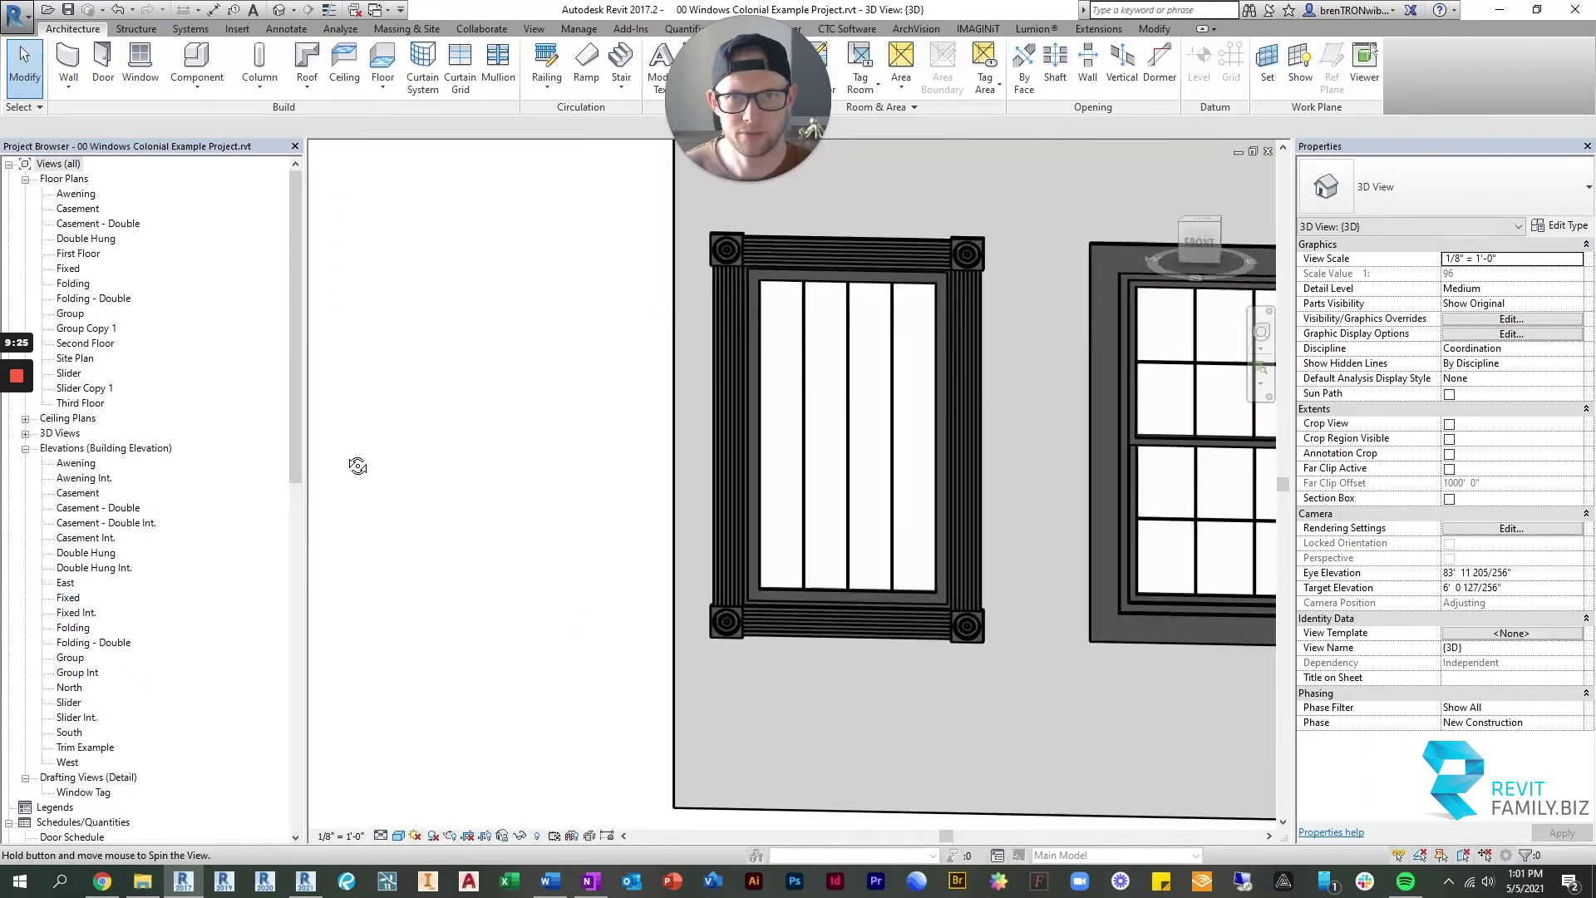
scroll(600, 464, "down", 4)
scroll(607, 482, "up", 3)
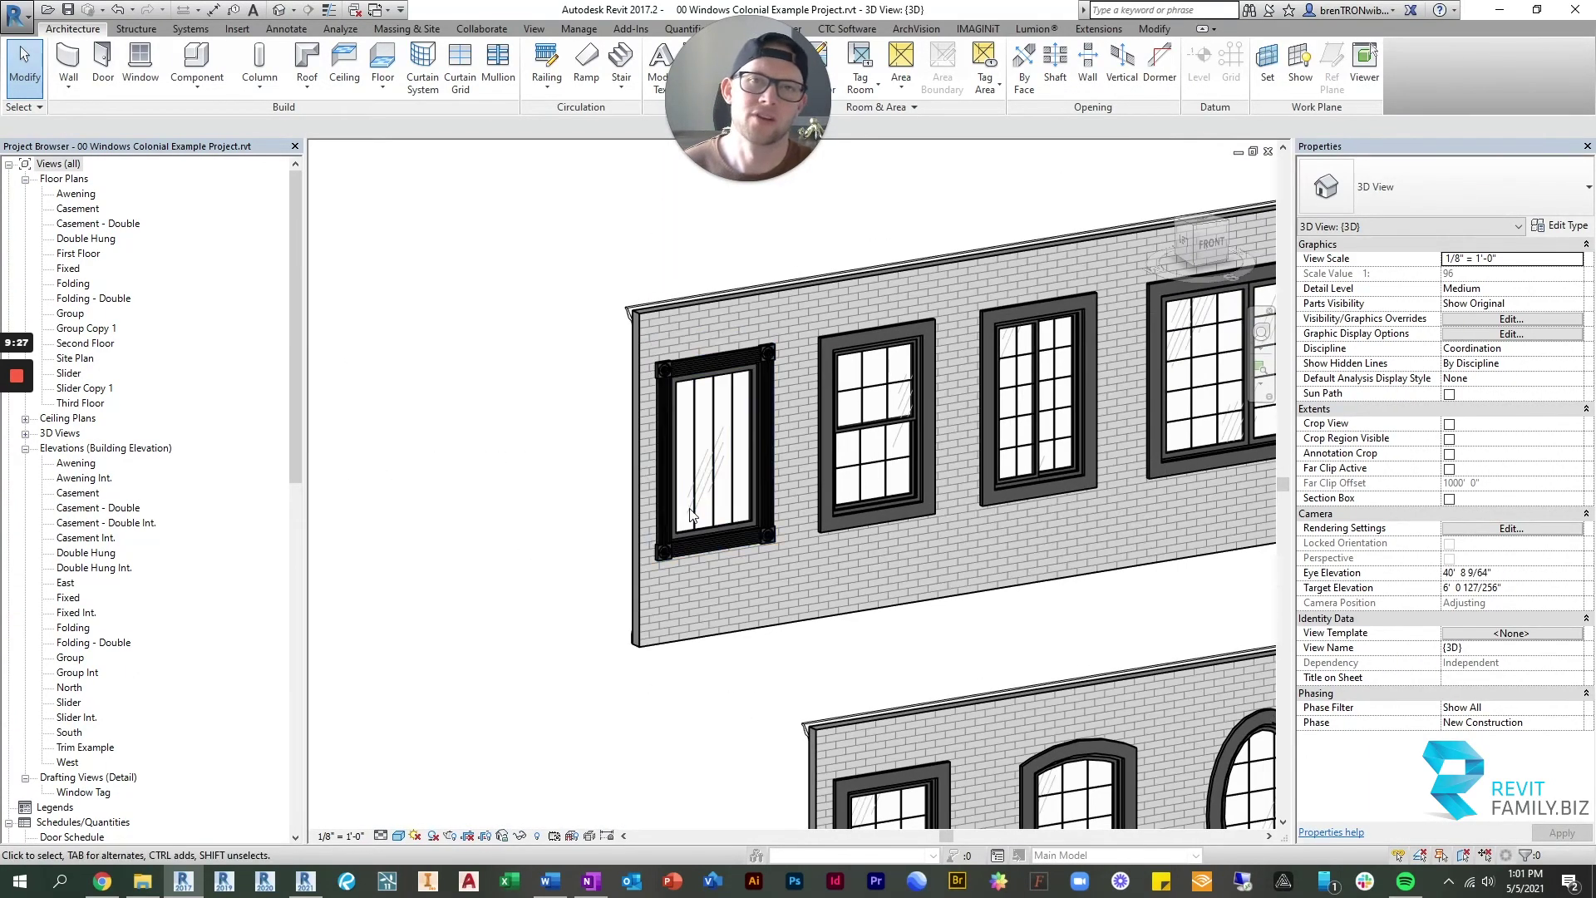
- Examine the awning window's fluted trim and vertical mullions up close, then view the single-window walls and roof window in 3D
scroll(631, 415, "up", 3)
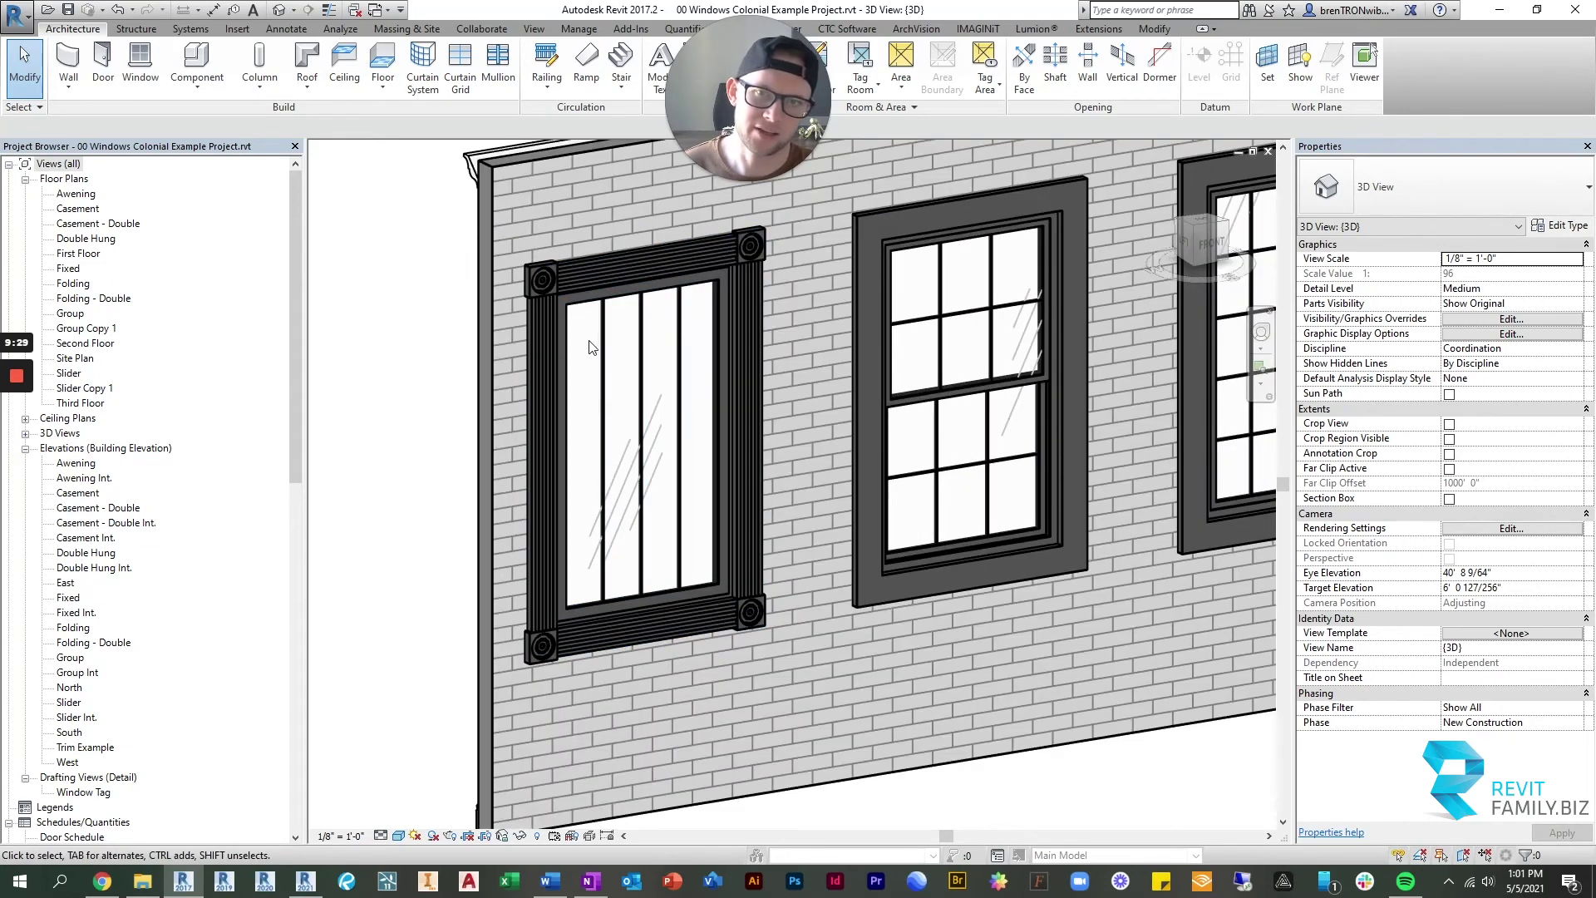
scroll(708, 415, "down", 4)
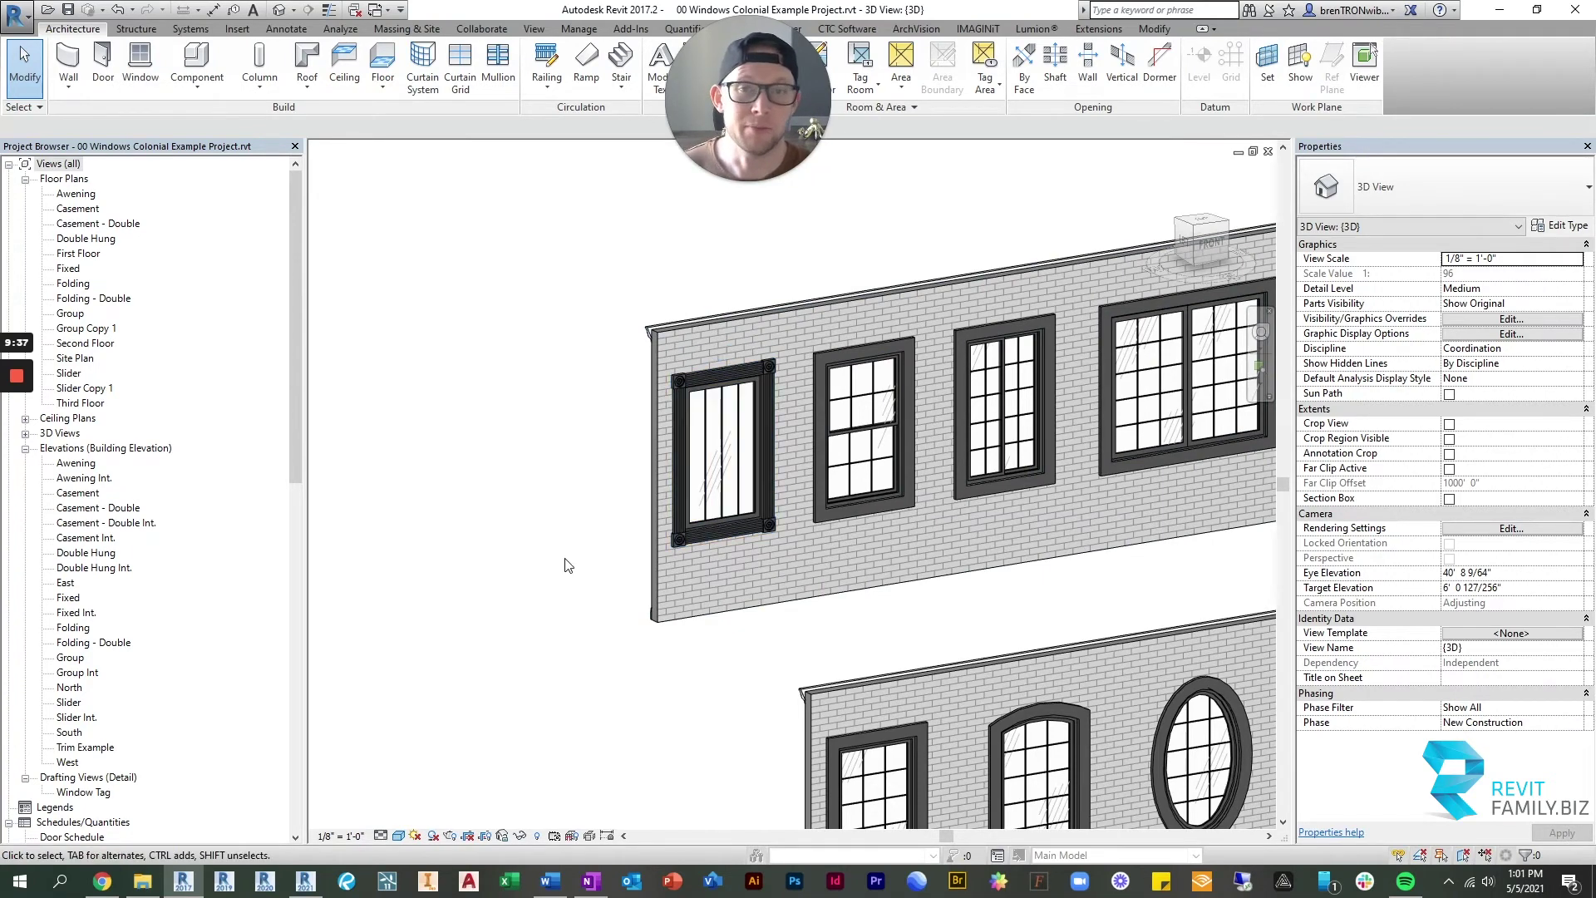
mouse_move(577, 587)
middle_mouse_down("shift")
mouse_move(479, 568)
mouse_move(552, 601)
middle_mouse_up("shift")
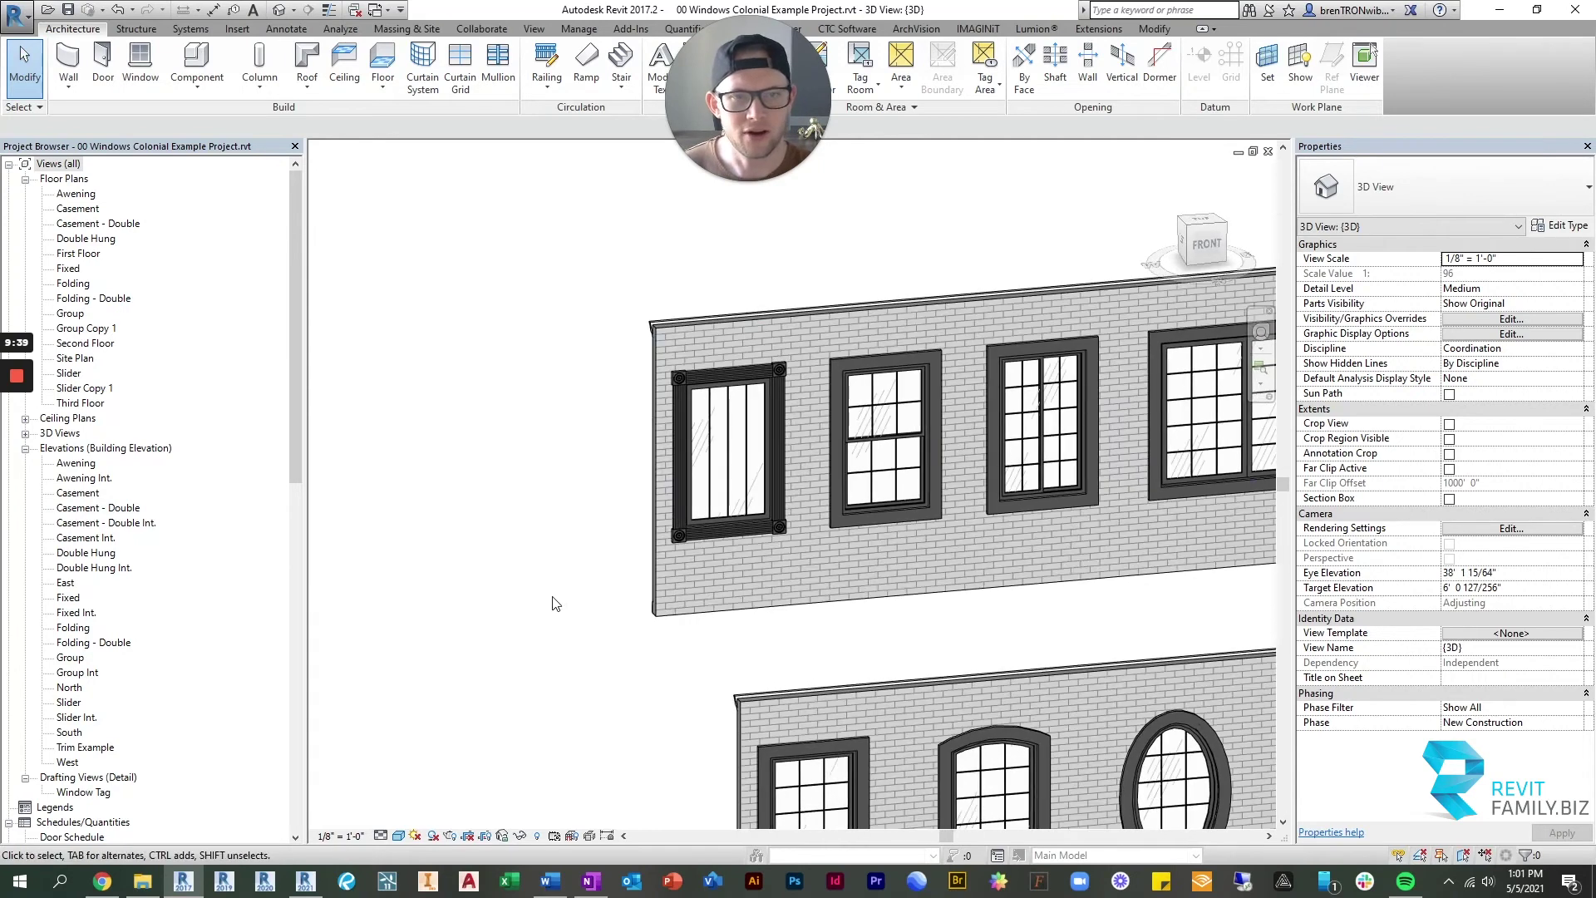
scroll(813, 589, "down", 2)
middle_click_drag(930, 572, 671, 537)
scroll(671, 537, "down", 2)
middle_click_drag(896, 554, 887, 546)
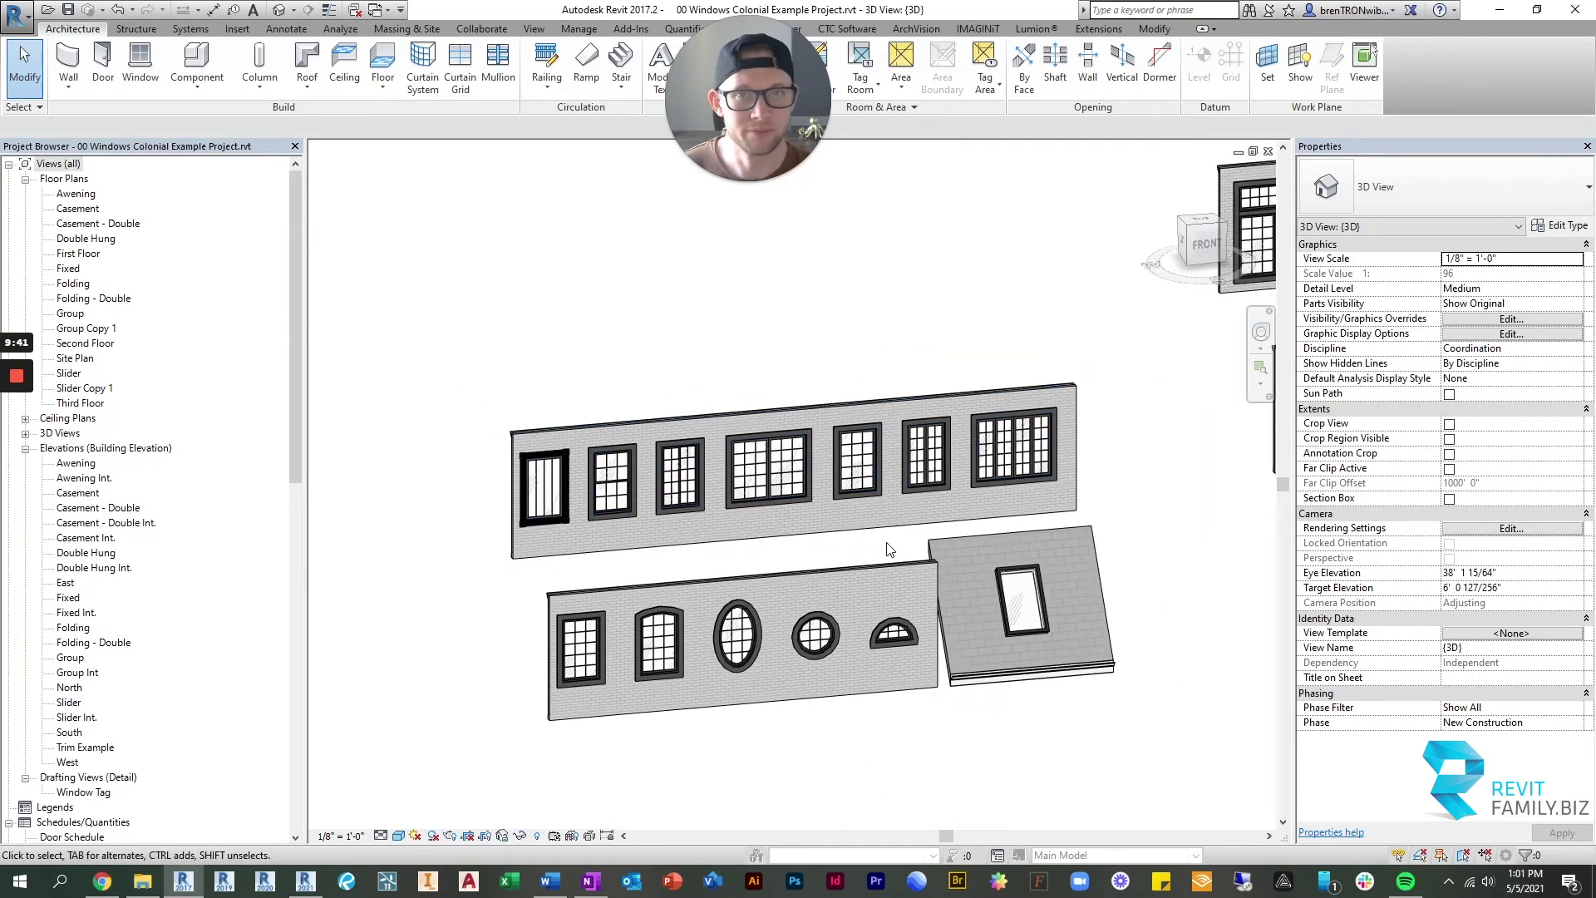
- Survey the three walls of grouped windows and the remaining display walls in the 3D view
scroll(888, 546, "down", 4)
middle_click_drag(1068, 504, 794, 520)
scroll(942, 506, "down", 1)
middle_click_drag(942, 506, 860, 524)
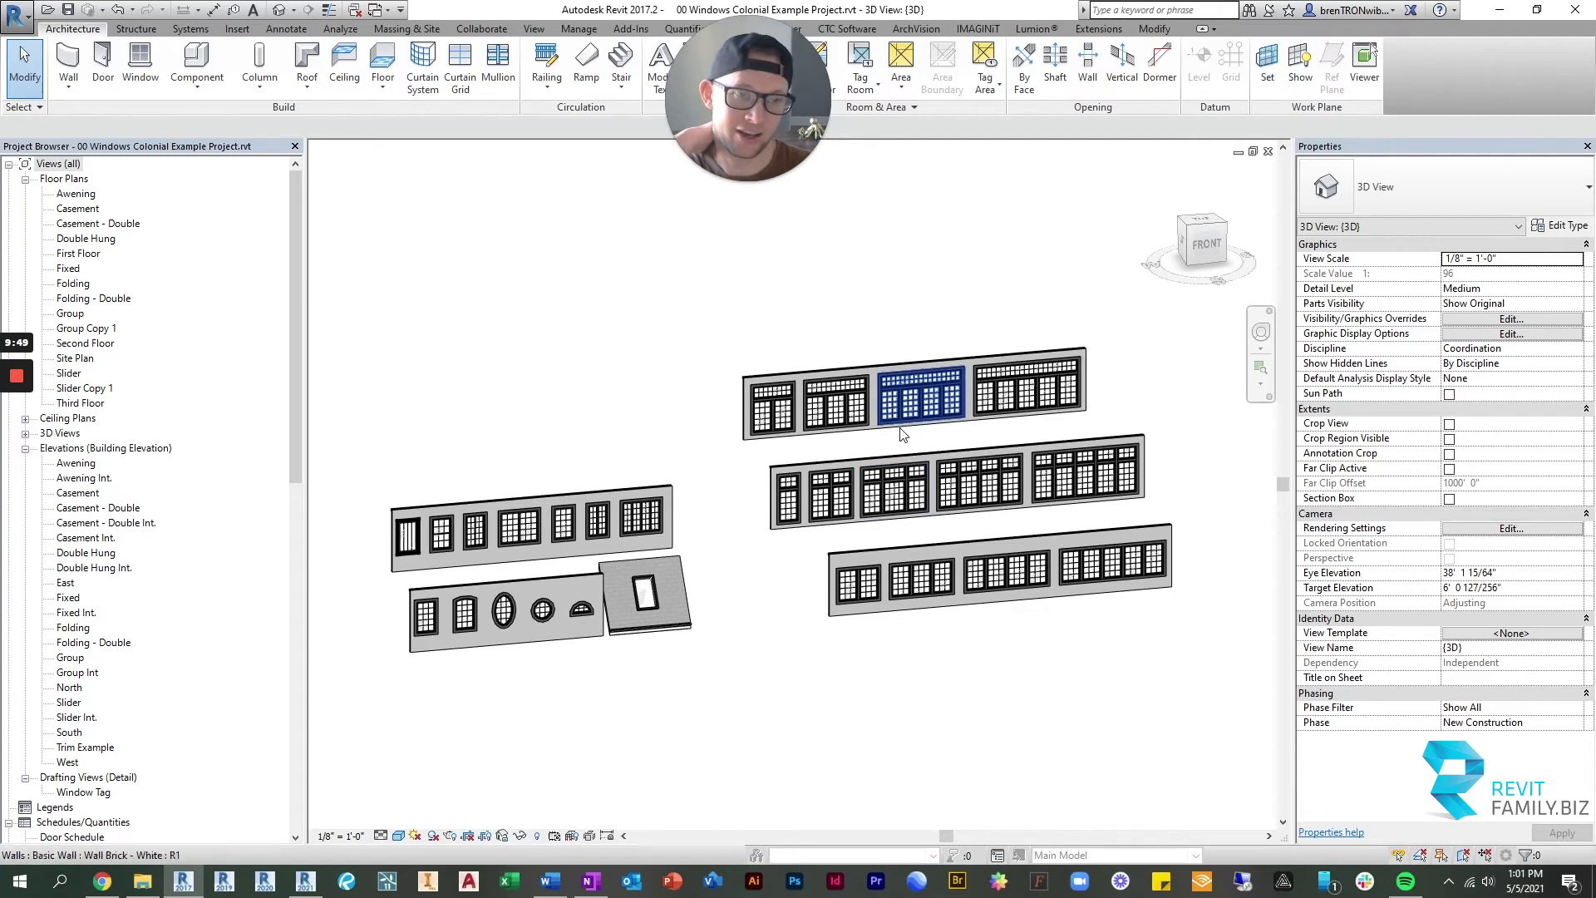
scroll(910, 408, "down", 3)
middle_click_drag(910, 407, 727, 521)
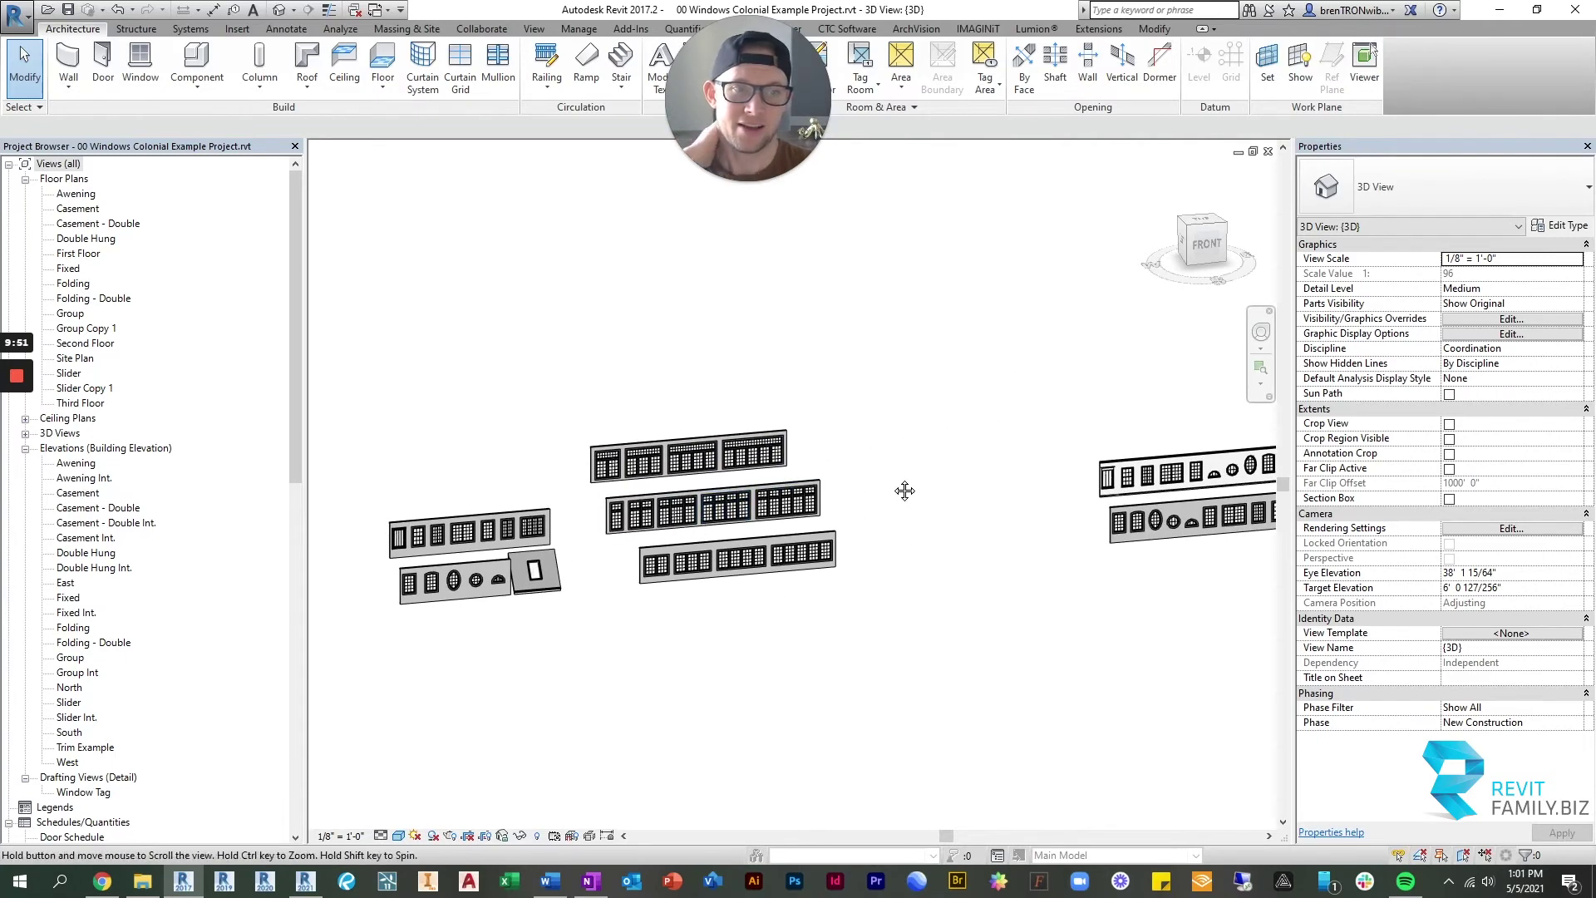
scroll(901, 488, "down", 2)
middle_click_drag(901, 488, 662, 508)
- Examine the wall of sample trim and mullion families, comparing trim styles across the half-round, oval, arched and rectangular shapes
scroll(1024, 498, "up", 2)
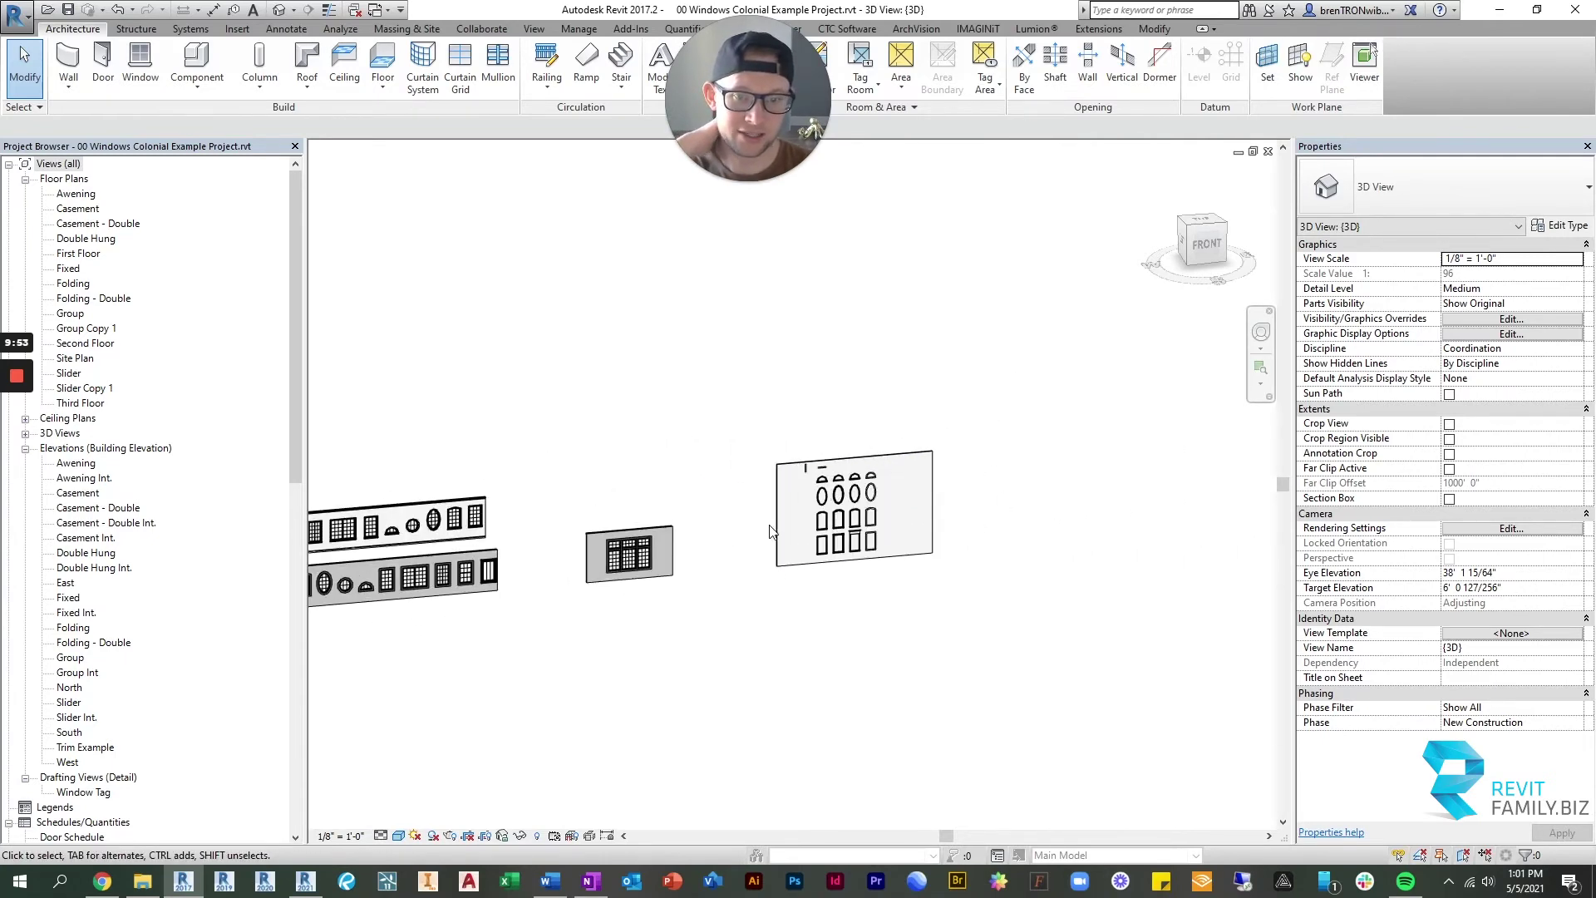
scroll(595, 545, "up", 2)
middle_click_drag(839, 491, 590, 504)
scroll(975, 453, "up", 8)
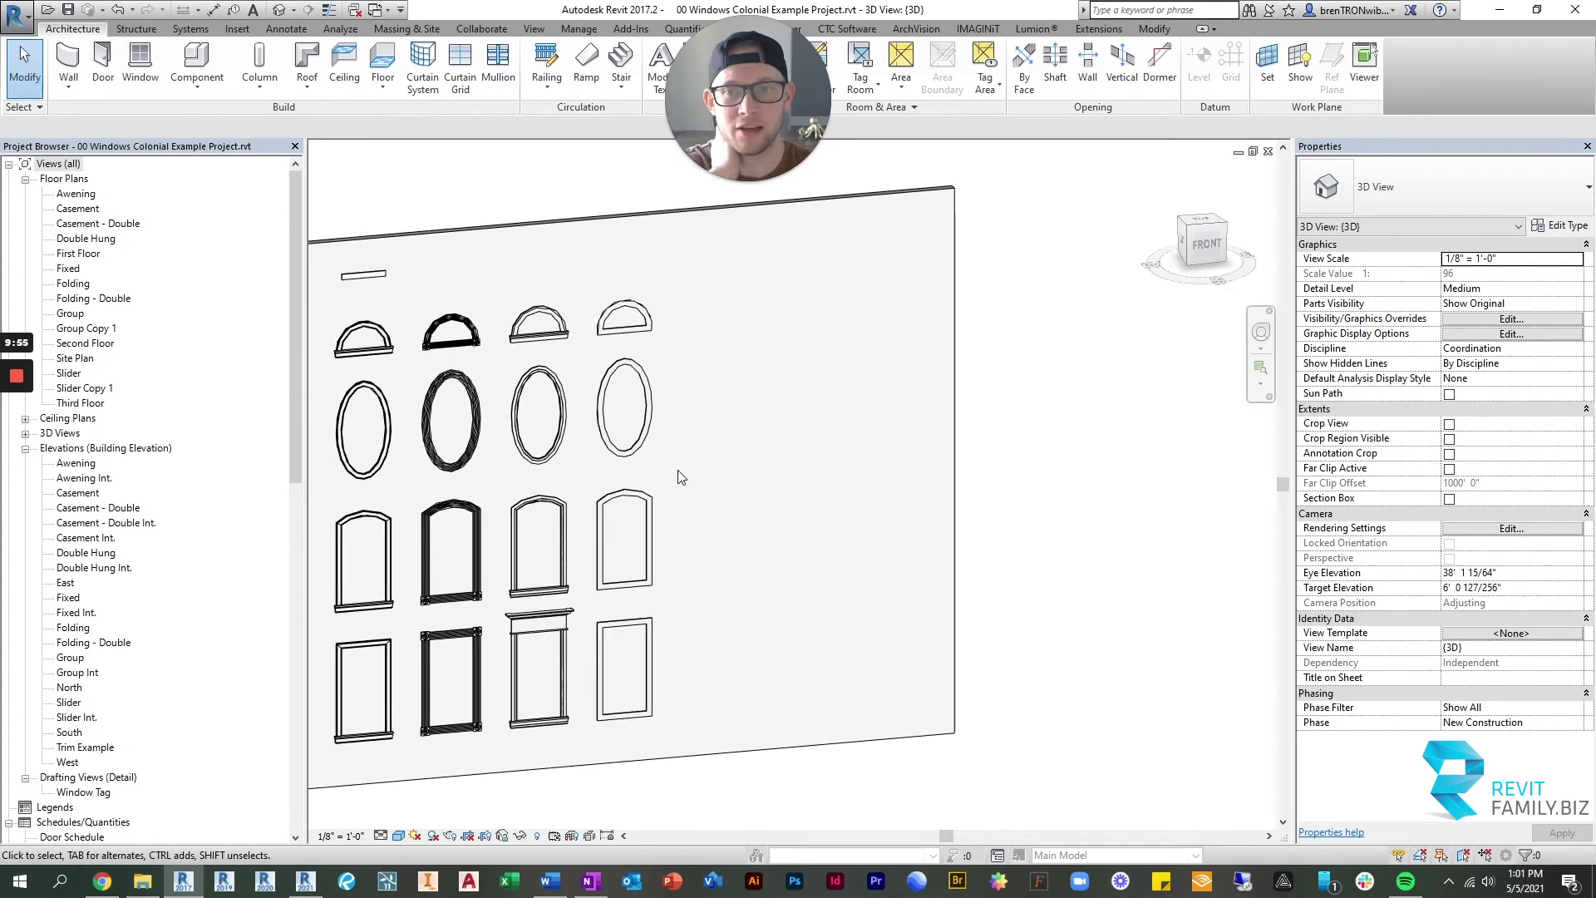
scroll(976, 453, "down", 2)
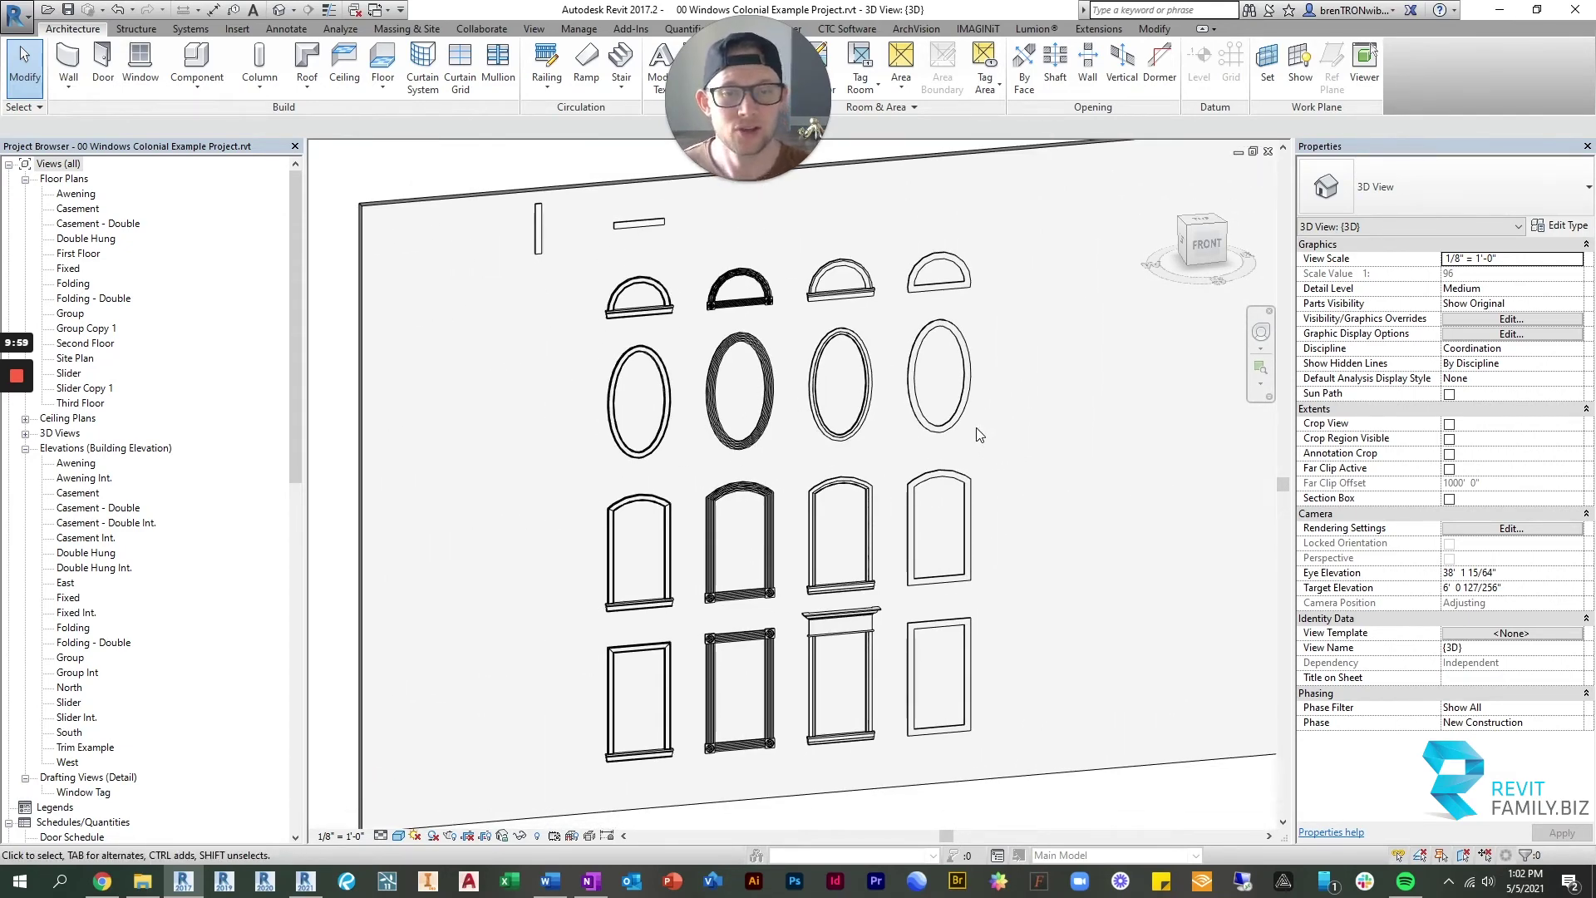
scroll(803, 311, "up", 3)
scroll(804, 310, "down", 3)
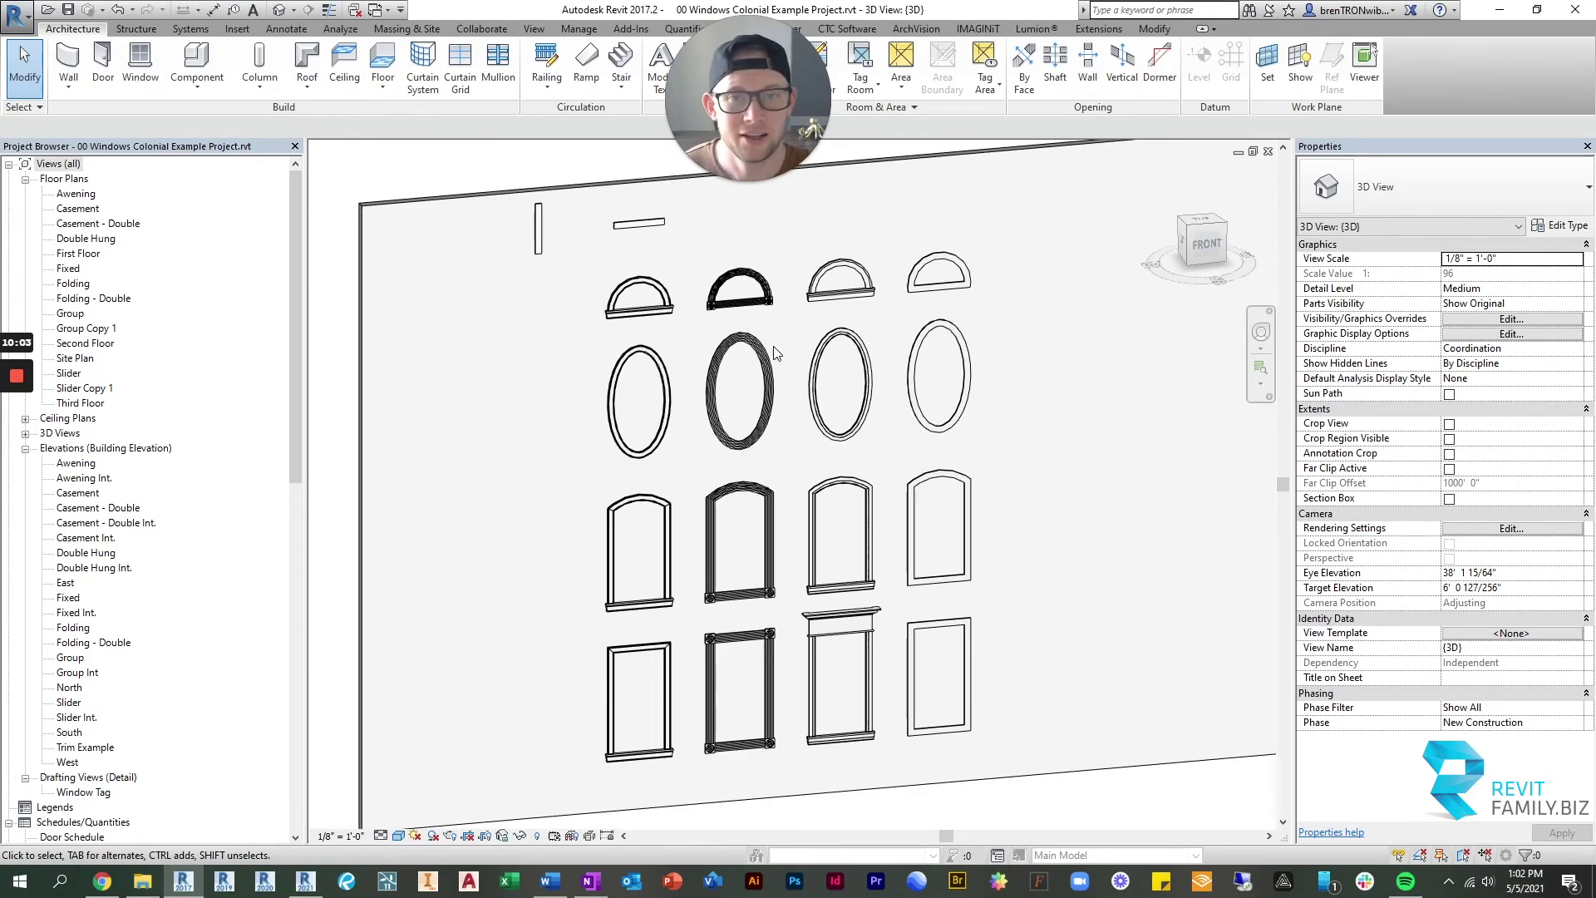
scroll(753, 373, "down", 3)
scroll(753, 373, "up", 5)
scroll(752, 373, "down", 5)
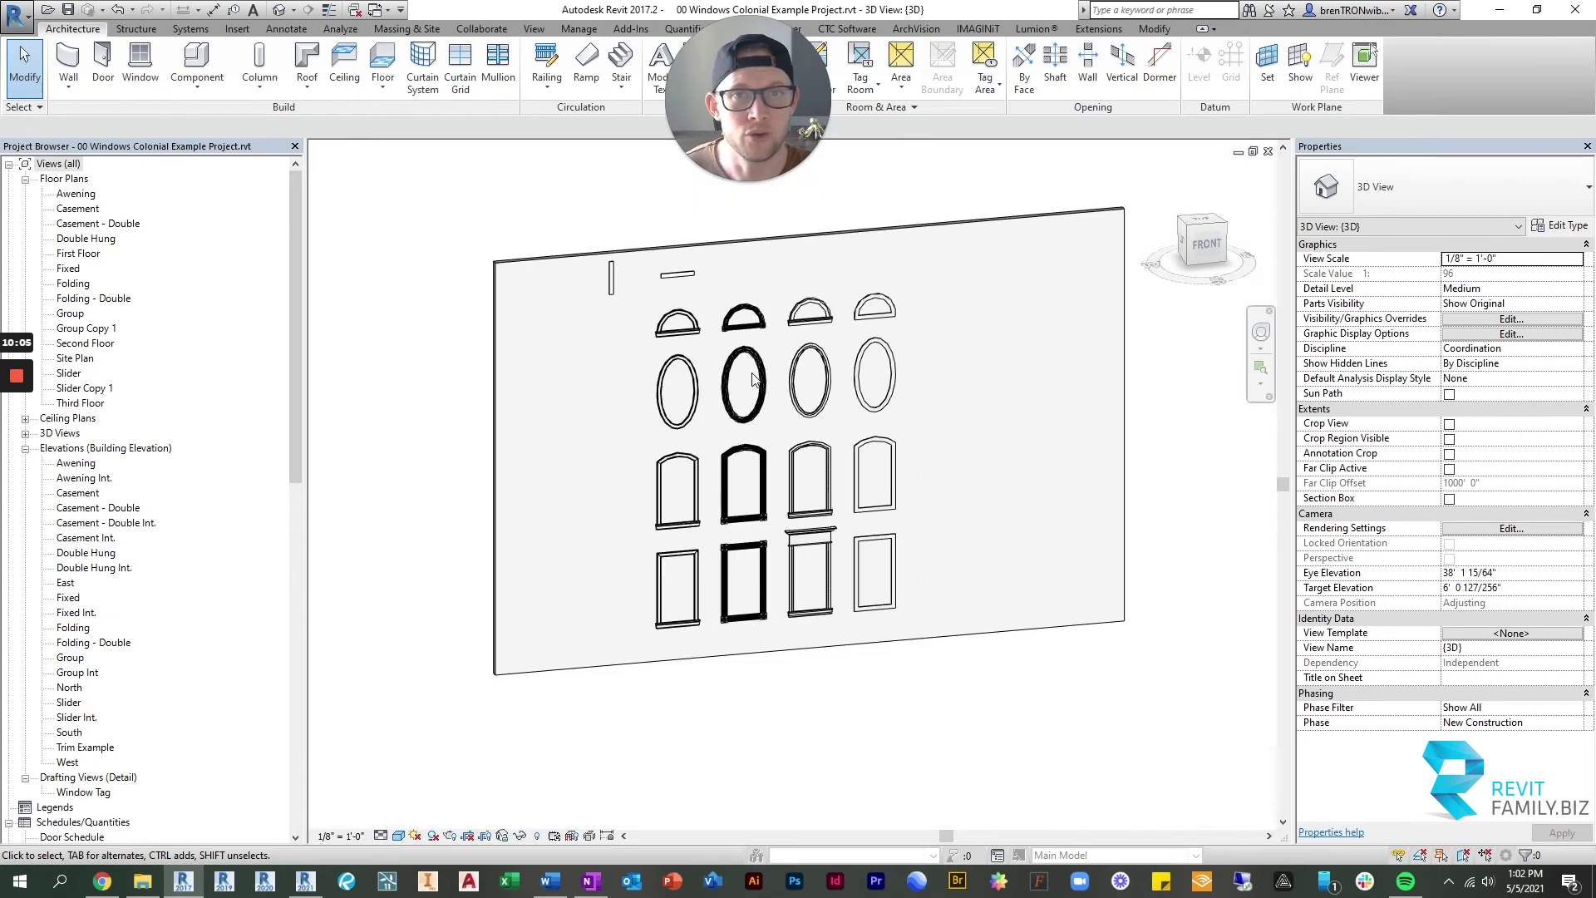
scroll(752, 378, "down", 1)
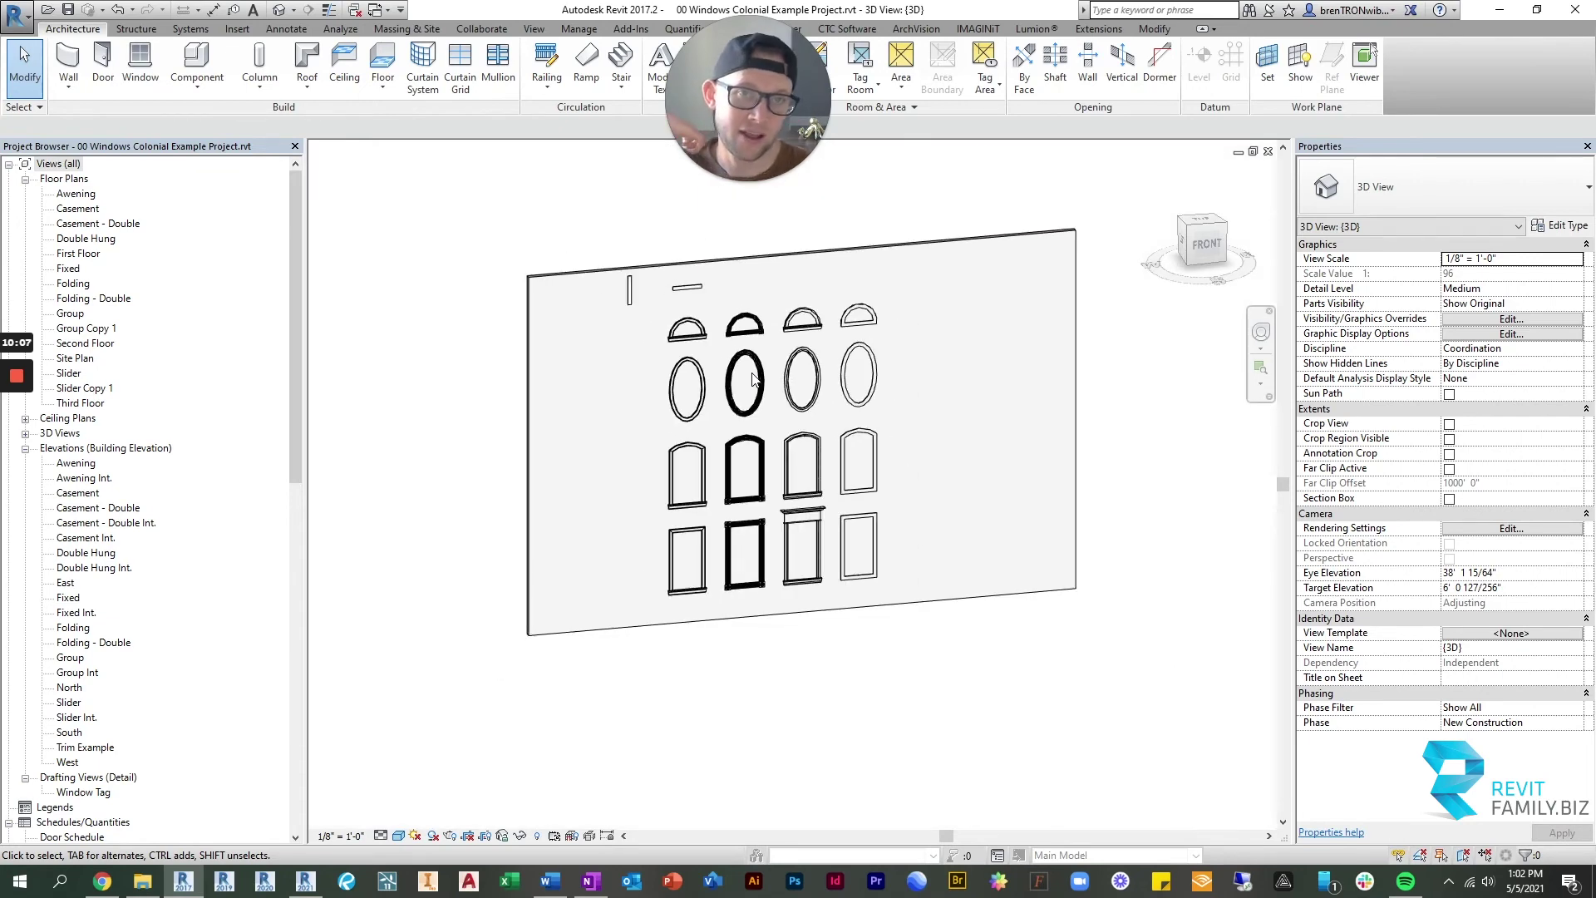
- Review the display walls from the trim sample wall back to the single and grouped window walls
scroll(645, 519, "down", 5)
middle_click_drag(542, 534, 987, 461)
scroll(661, 485, "down", 2)
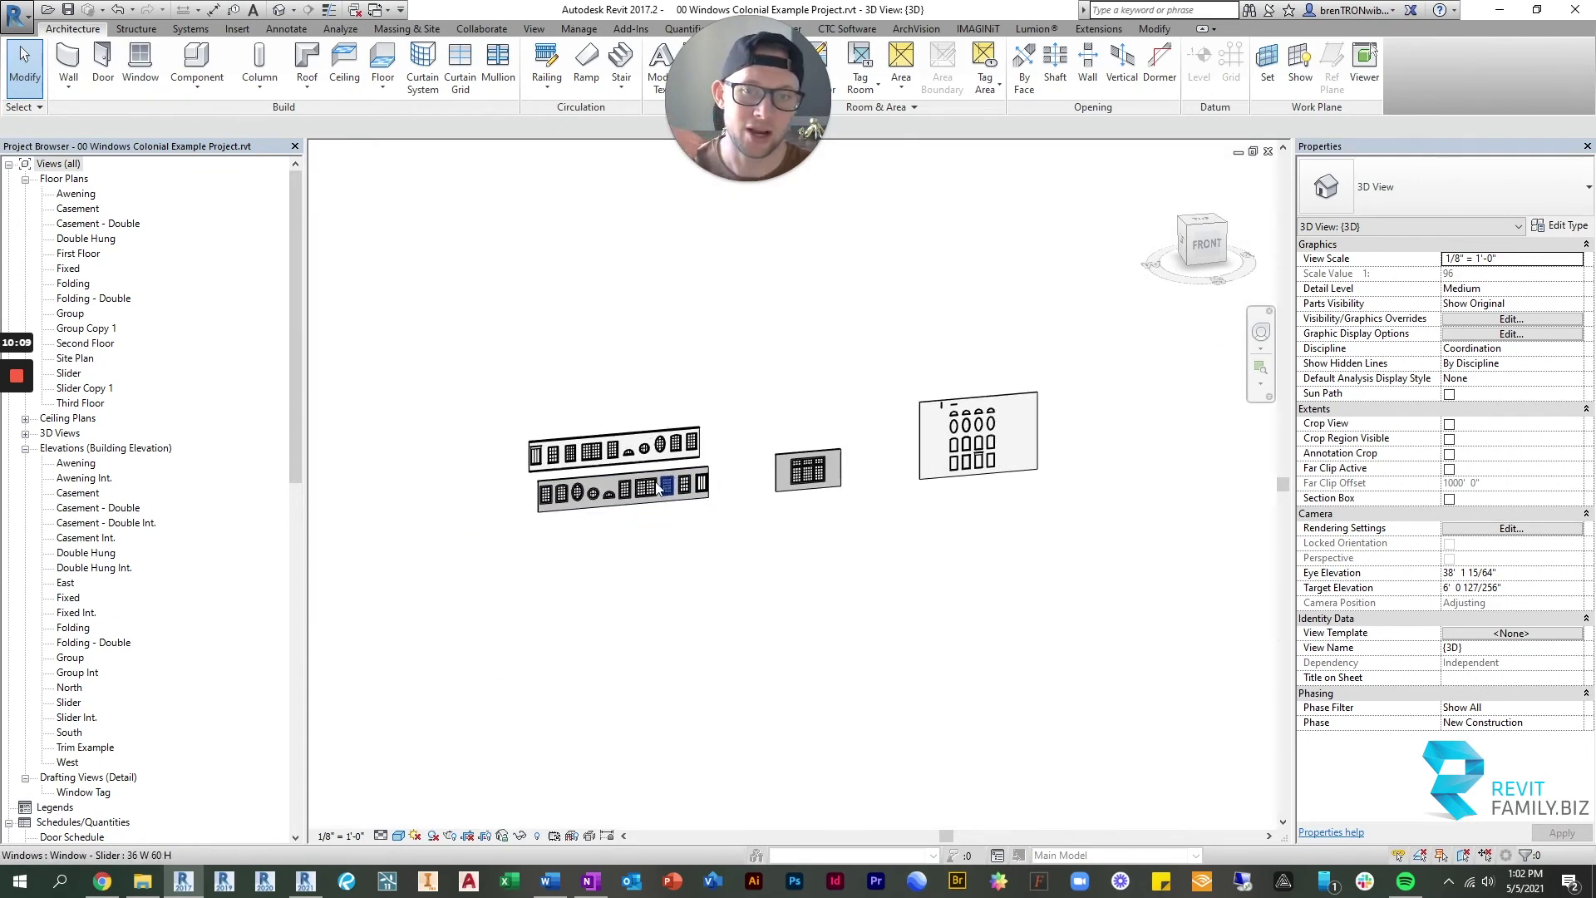
middle_click_drag(591, 475, 715, 465)
scroll(1164, 409, "up", 5)
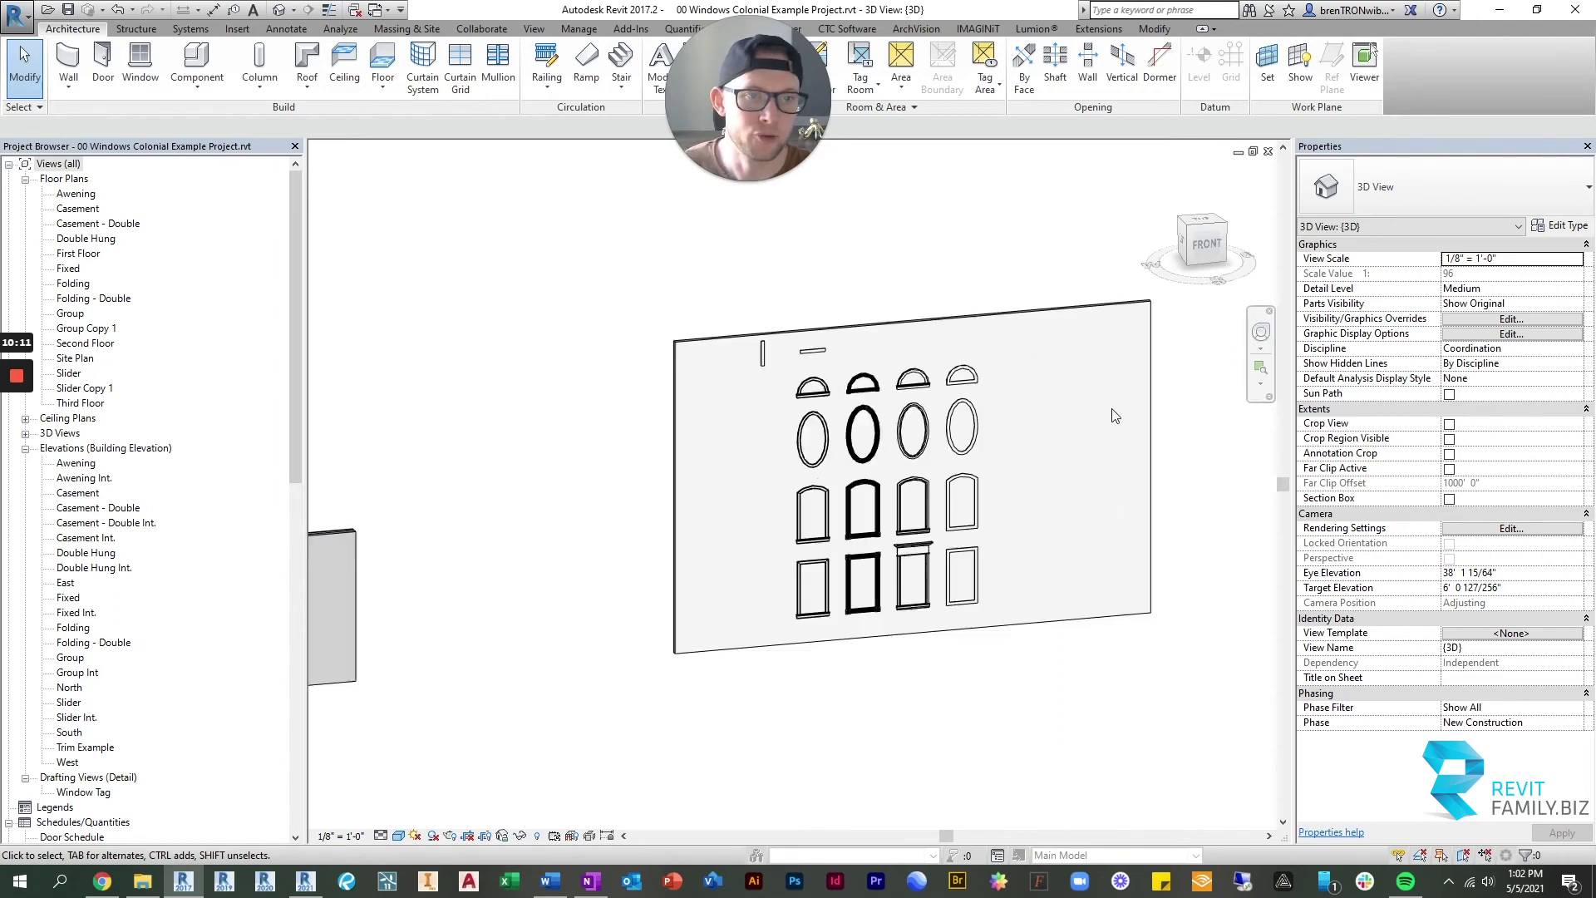
scroll(912, 472, "down", 5)
middle_click_drag(632, 472, 967, 440)
middle_click_drag(436, 476, 739, 484)
scroll(724, 490, "up", 6)
scroll(634, 489, "up", 3)
scroll(630, 491, "down", 3)
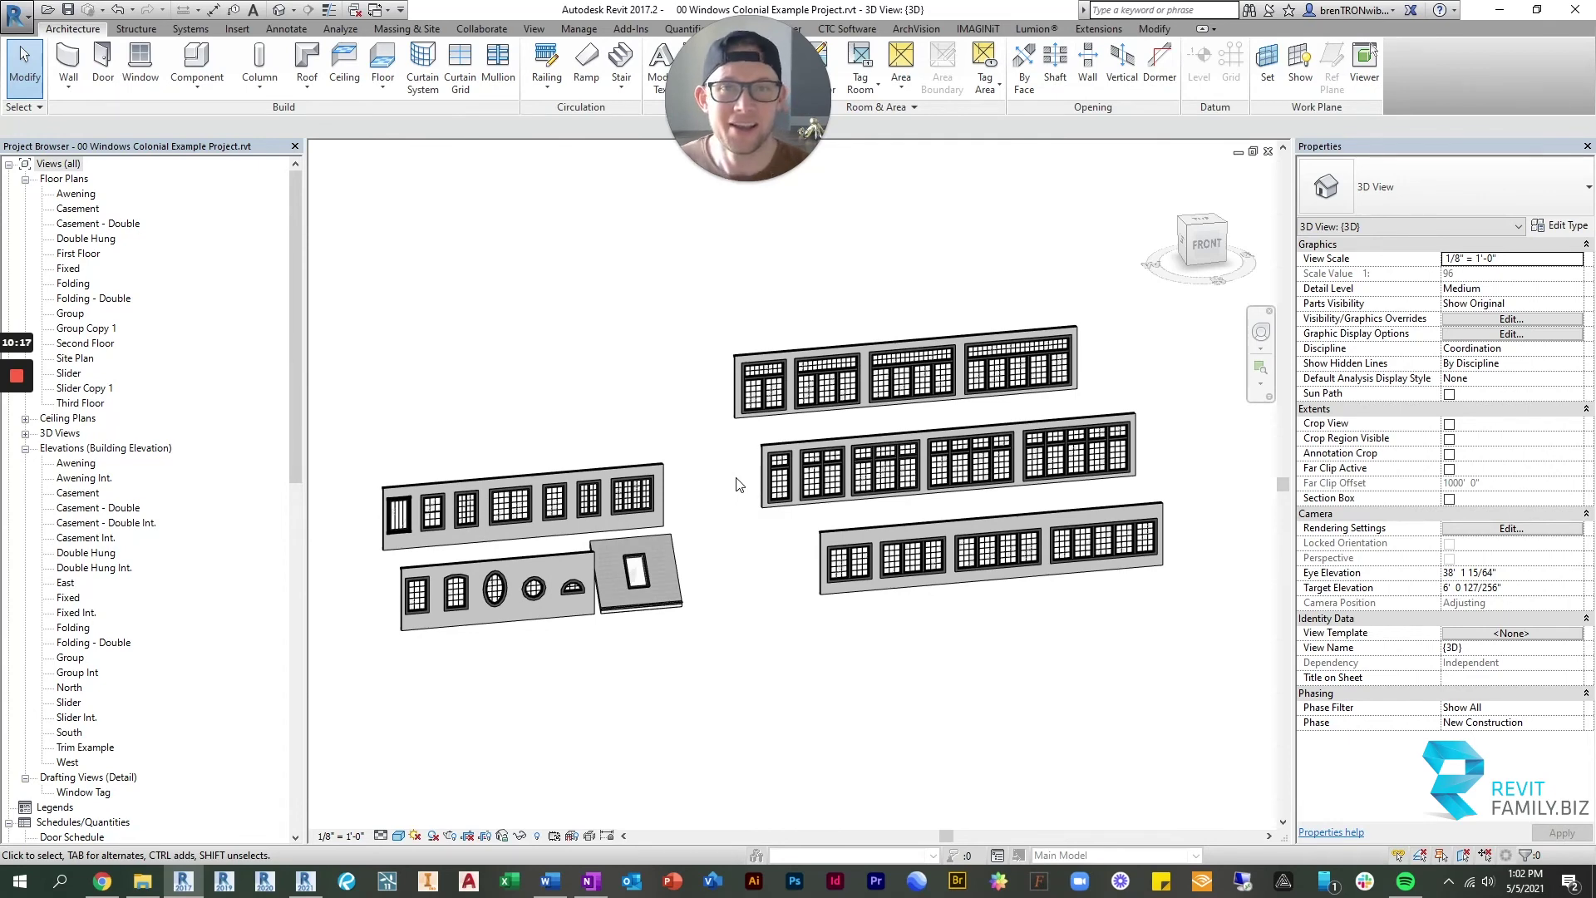